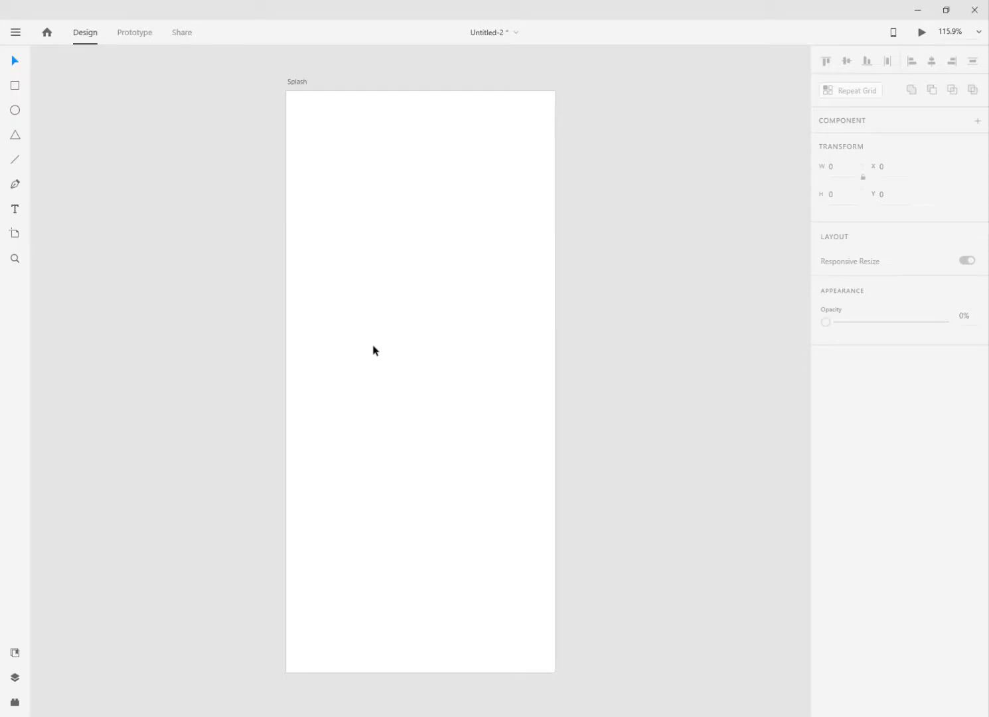
# Step: Copy n00032029t.png from File Explorer into the Adobe XD document and shift it so its yellow field fills the Splash artboard
pyautogui.hotkey('alt', 'Tab')
pyautogui.rightClick(345, 176)
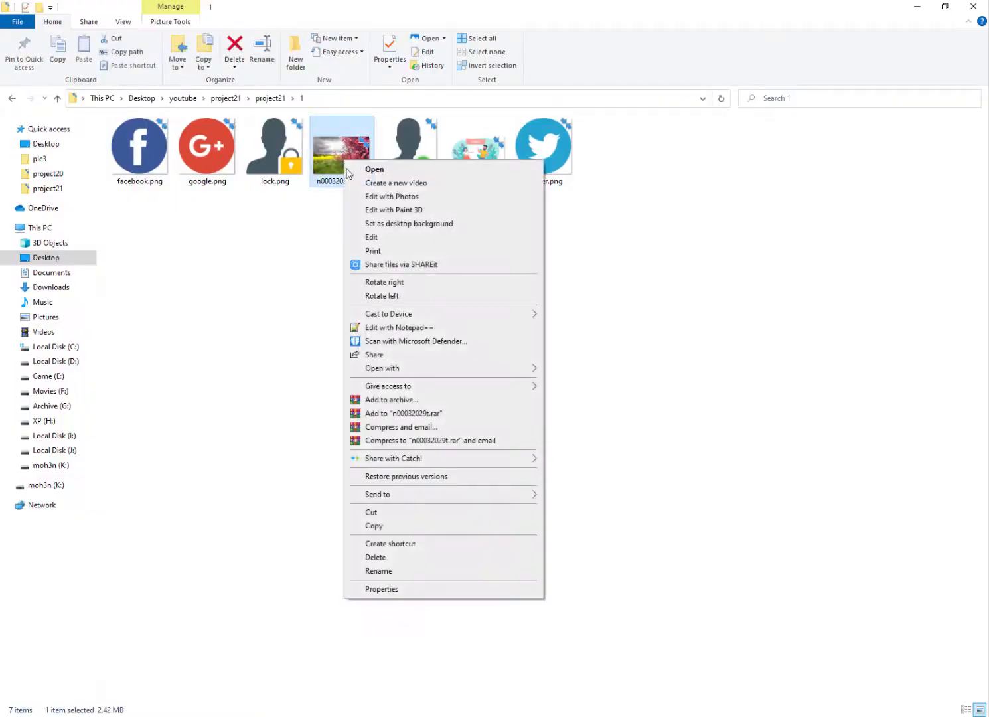
pyautogui.click(375, 526)
pyautogui.hotkey('alt', 'Tab')
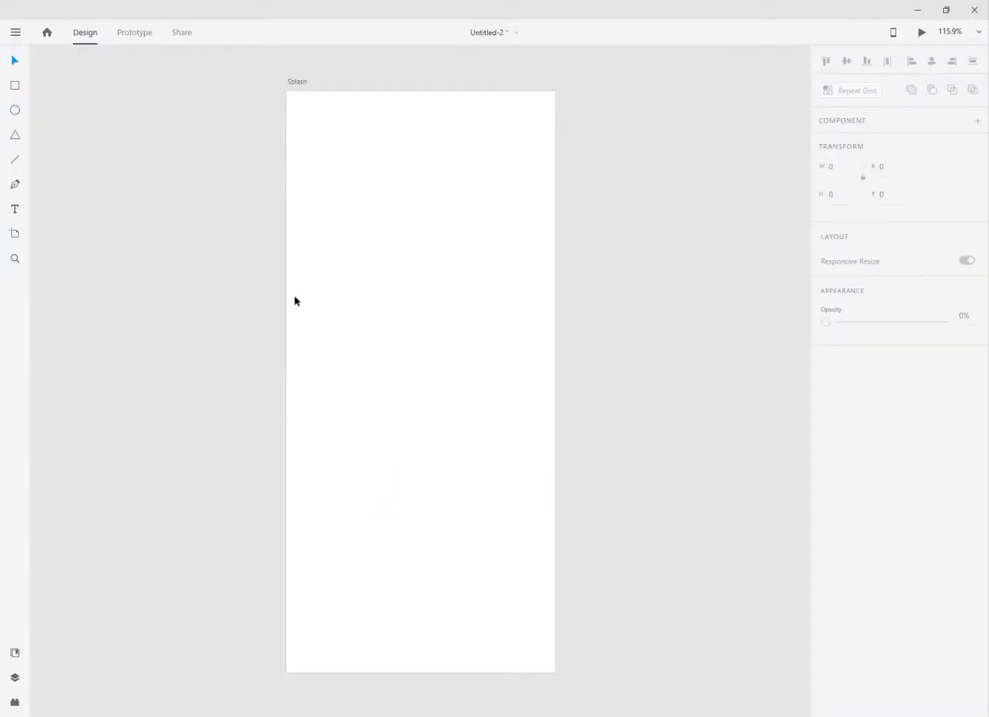
pyautogui.rightClick(191, 211)
pyautogui.click(213, 263)
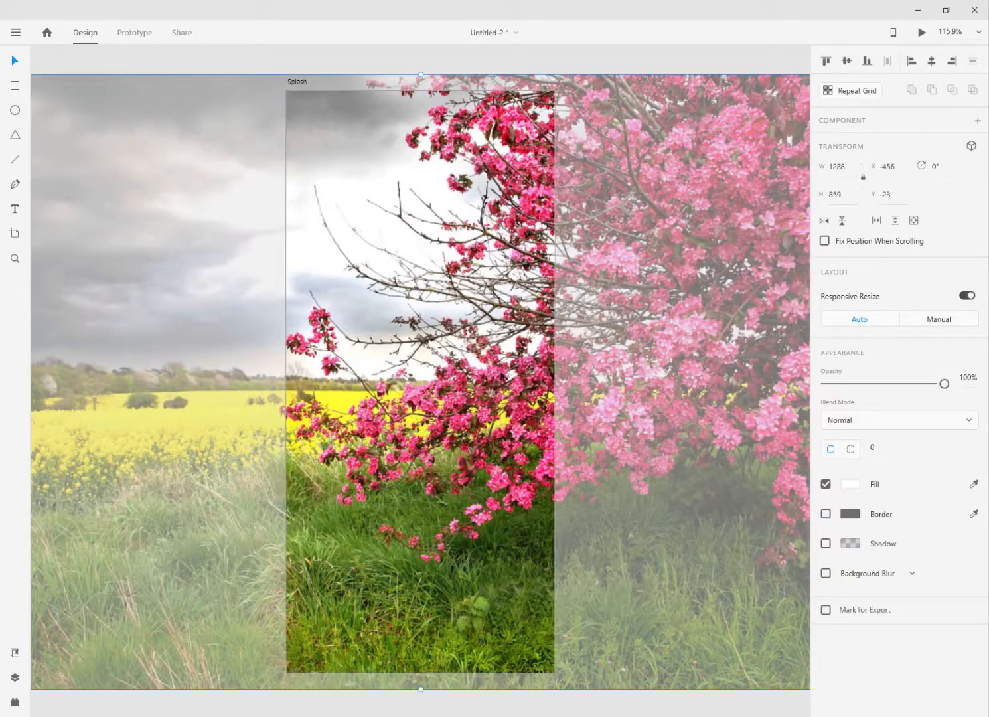
pyautogui.moveTo(376, 384); pyautogui.dragTo(679, 380)
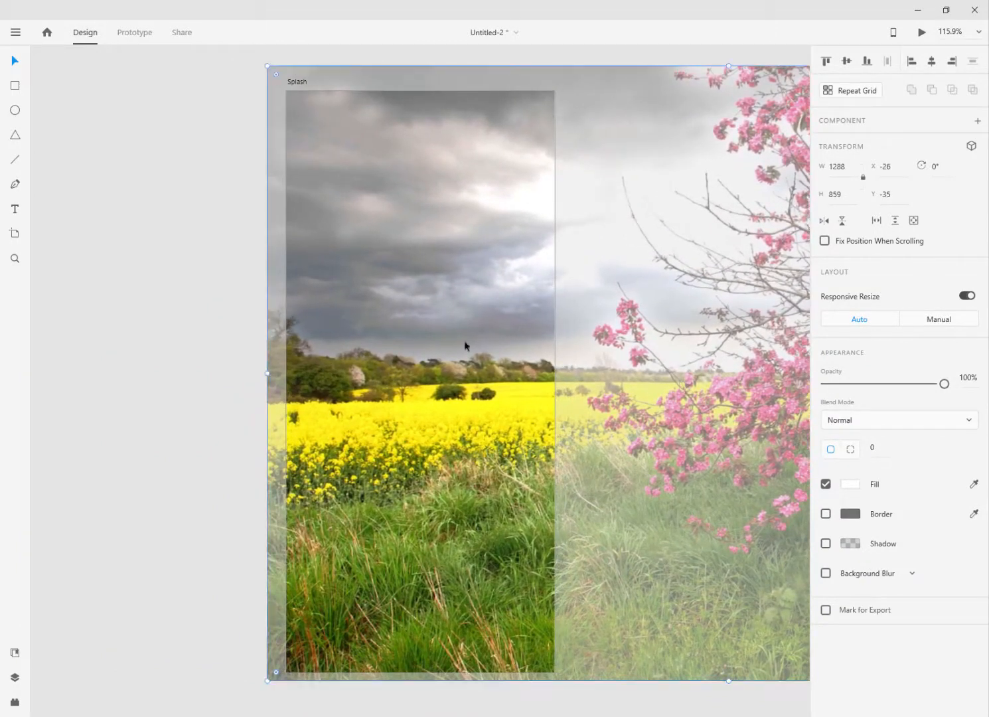
pyautogui.click(193, 345)
# Step: Switch to File Explorer and copy splash.png
pyautogui.hotkey('alt', 'Tab')
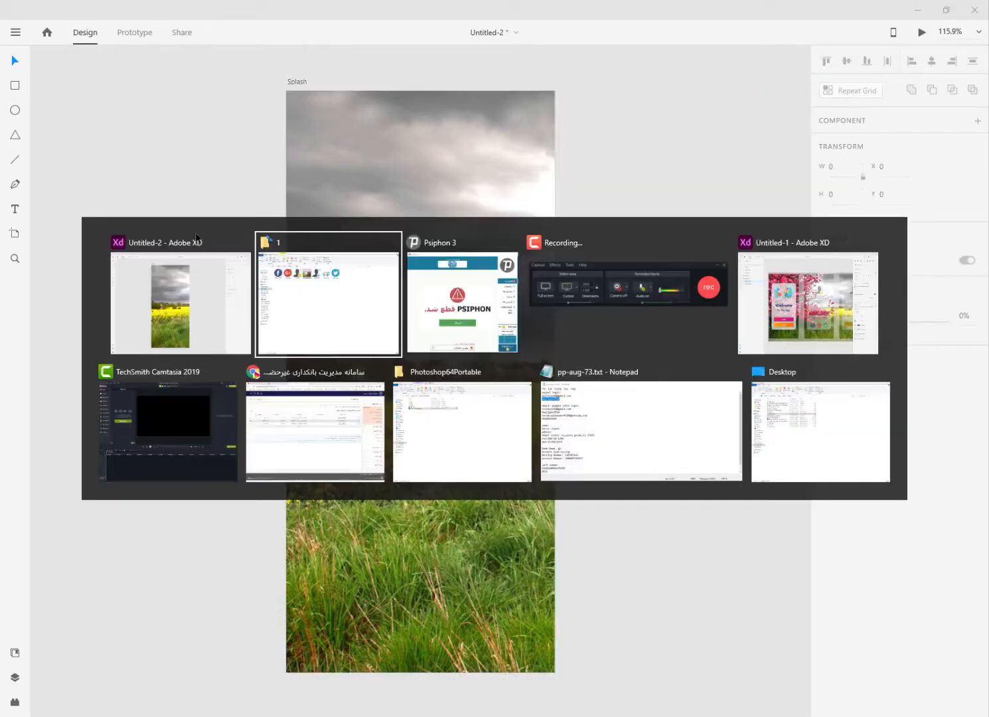
pyautogui.click(356, 243)
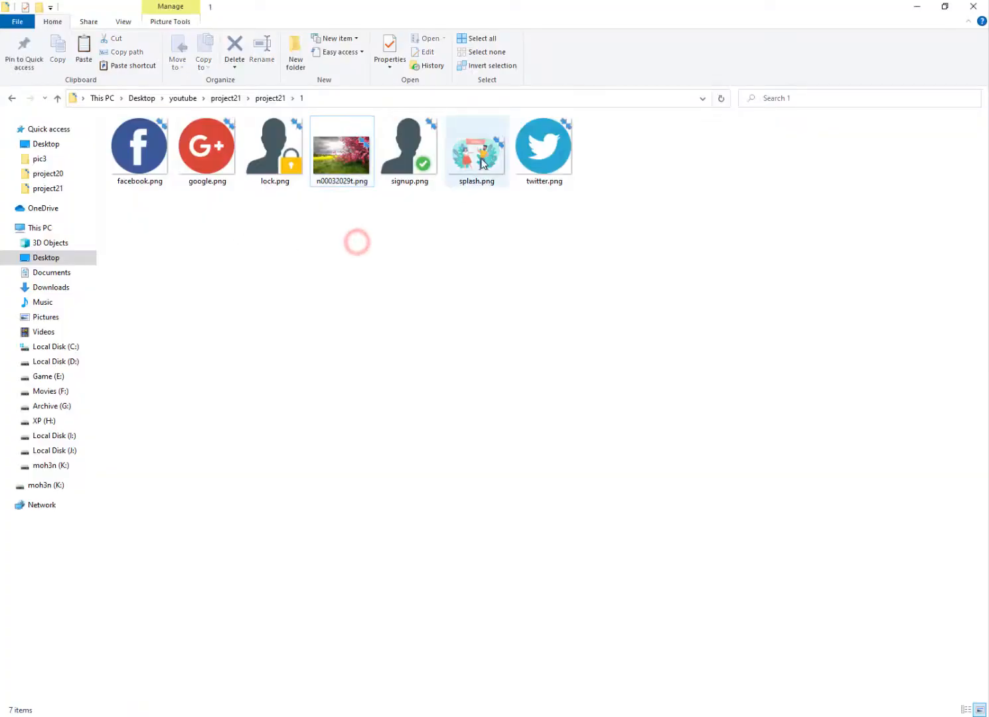
pyautogui.rightClick(480, 159)
pyautogui.click(512, 525)
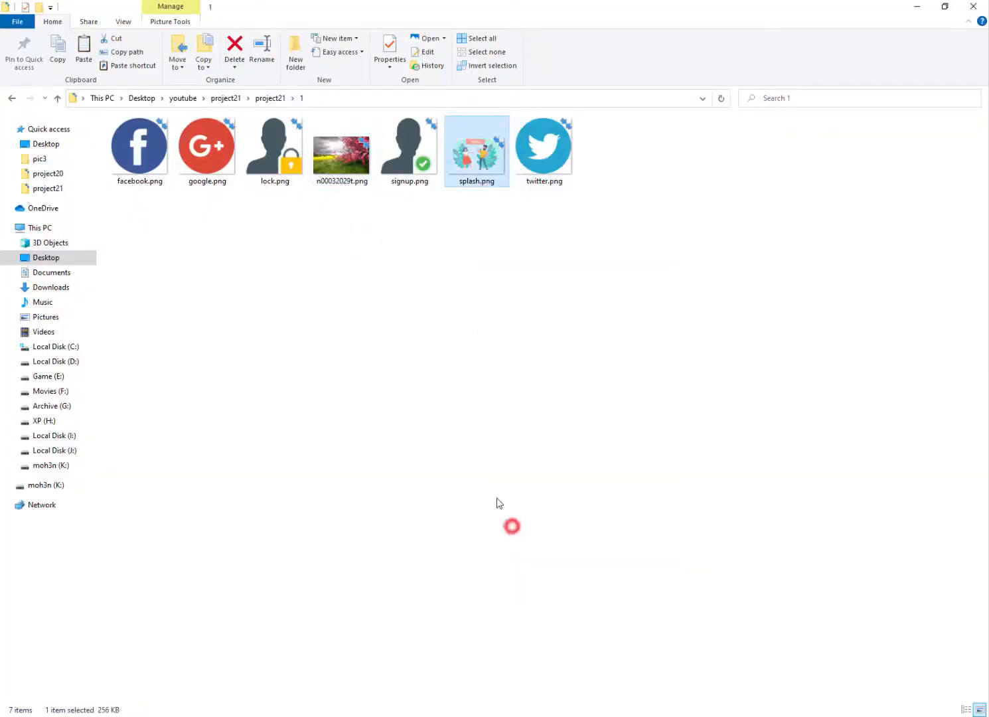
# Step: Paste the copied illustration in Adobe XD and shrink it to about 284 × 190 in the upper part of the Splash artboard
pyautogui.hotkey('alt', 'Tab')
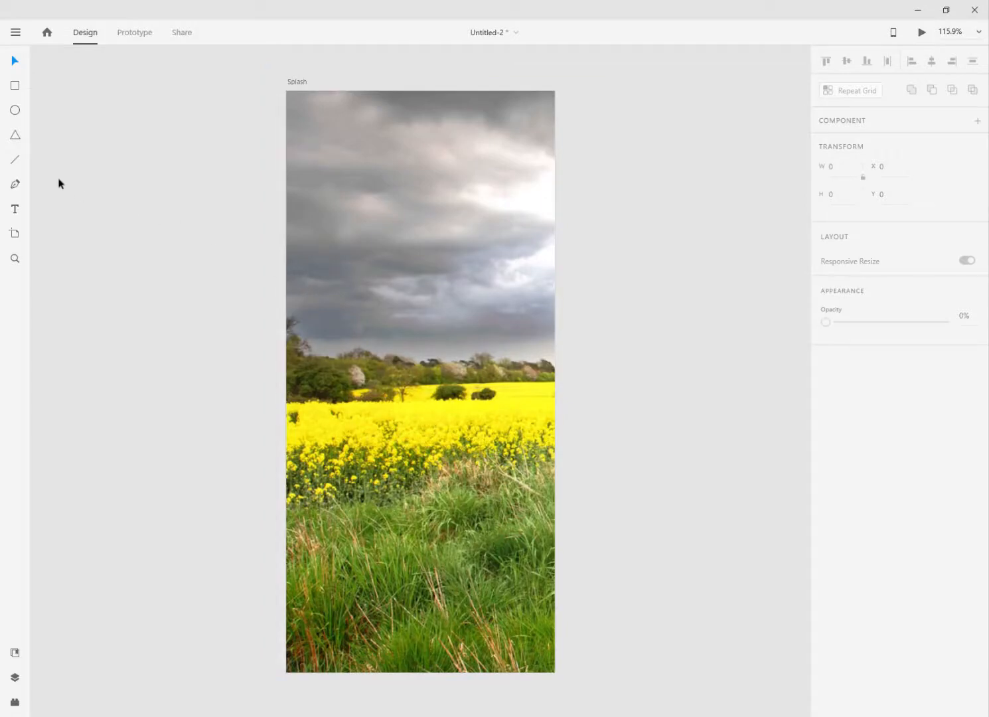
pyautogui.rightClick(156, 124)
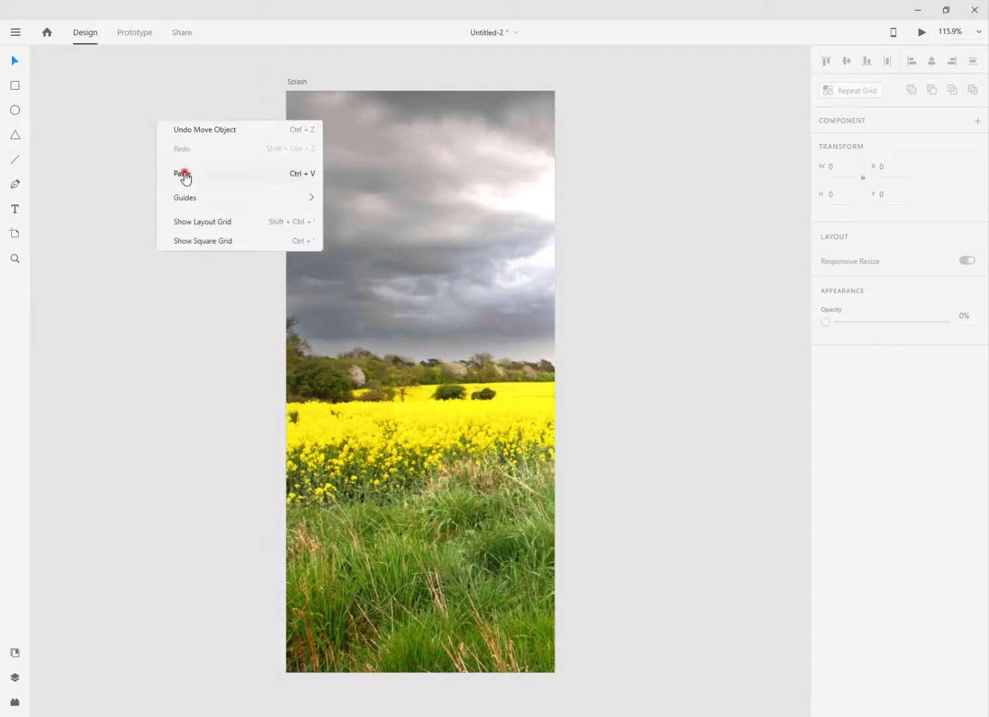
pyautogui.click(183, 174)
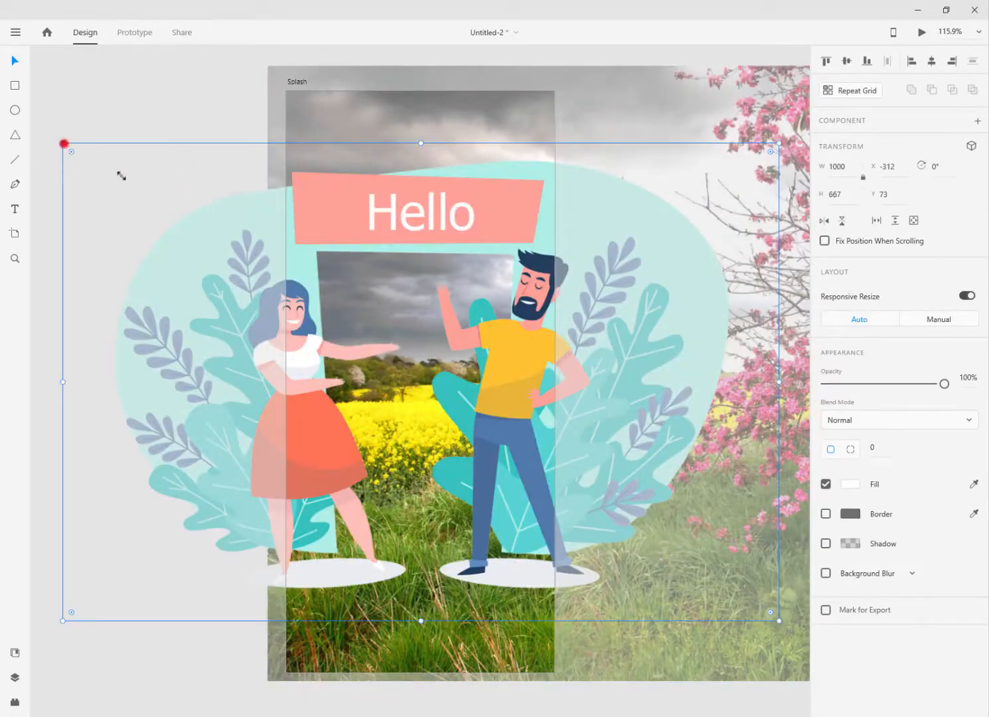
pyautogui.moveTo(122, 176); pyautogui.dragTo(584, 491)
pyautogui.moveTo(713, 537); pyautogui.dragTo(442, 175)
# Step: Draw a tall rectangle over the middle of the Splash artboard and set its size to 300 × 600
pyautogui.click(15, 85)
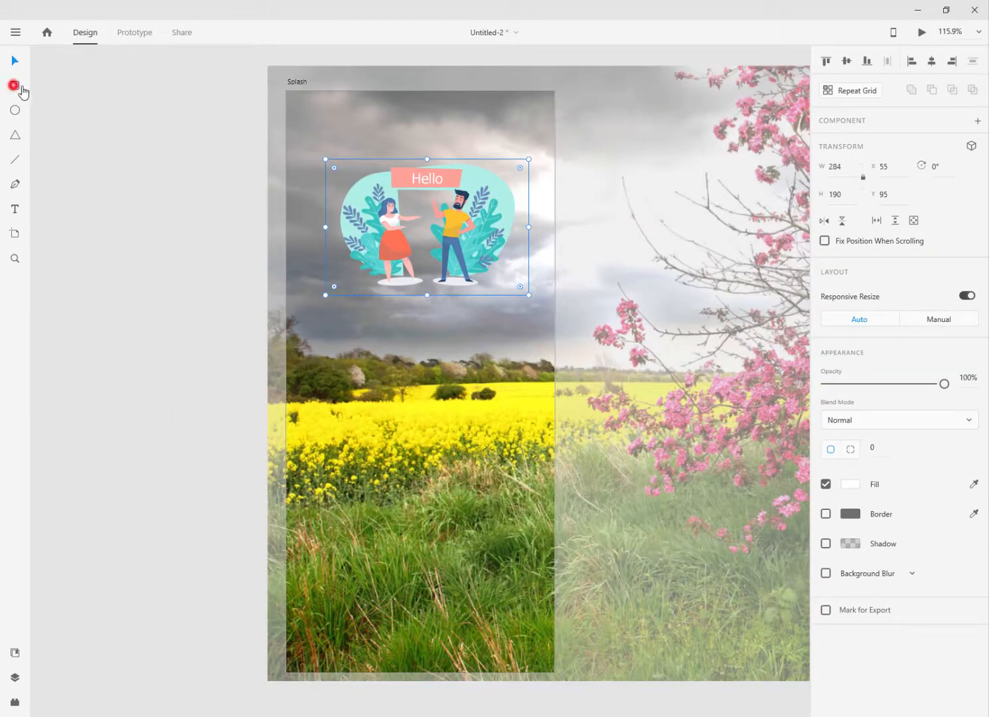
pyautogui.moveTo(308, 160); pyautogui.dragTo(529, 587)
pyautogui.click(847, 170)
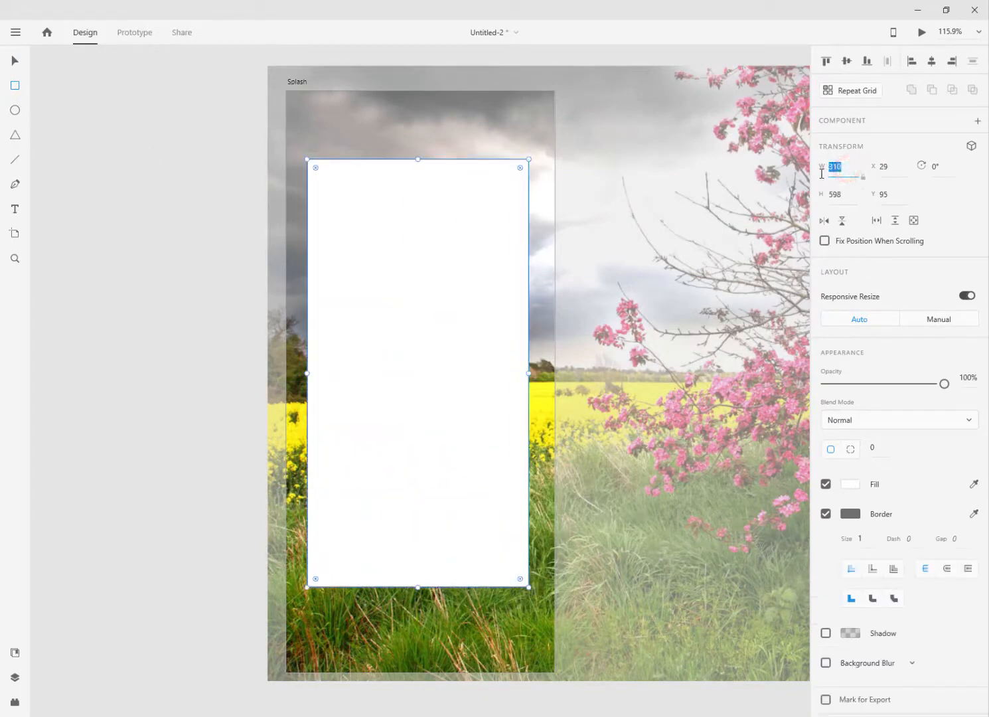
pyautogui.write('3')
pyautogui.press('Tab')
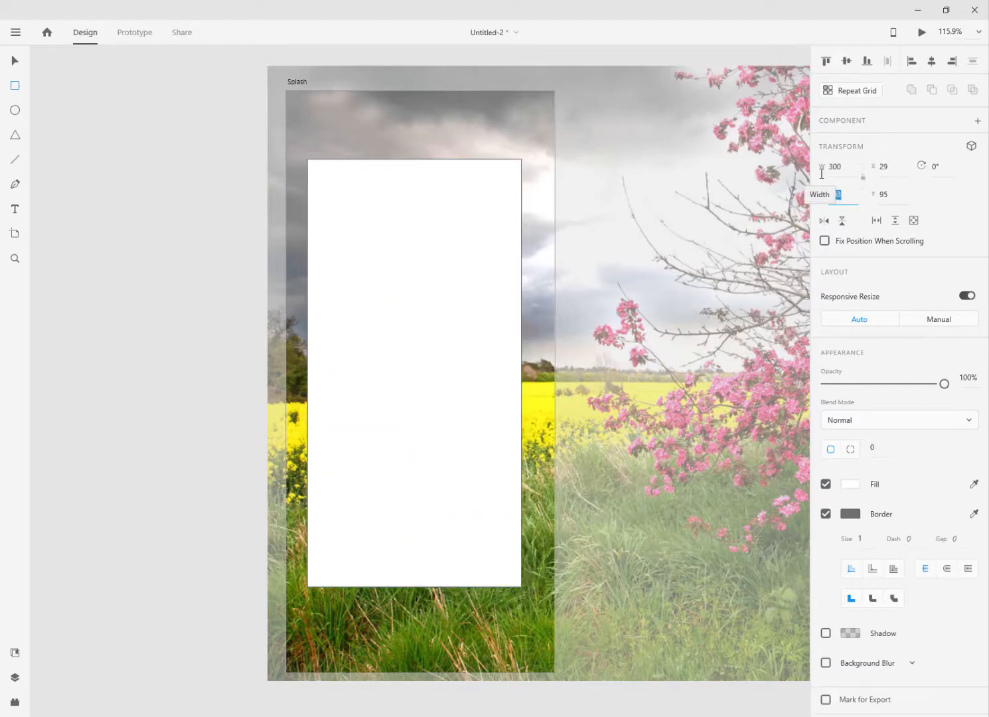
pyautogui.write('600')
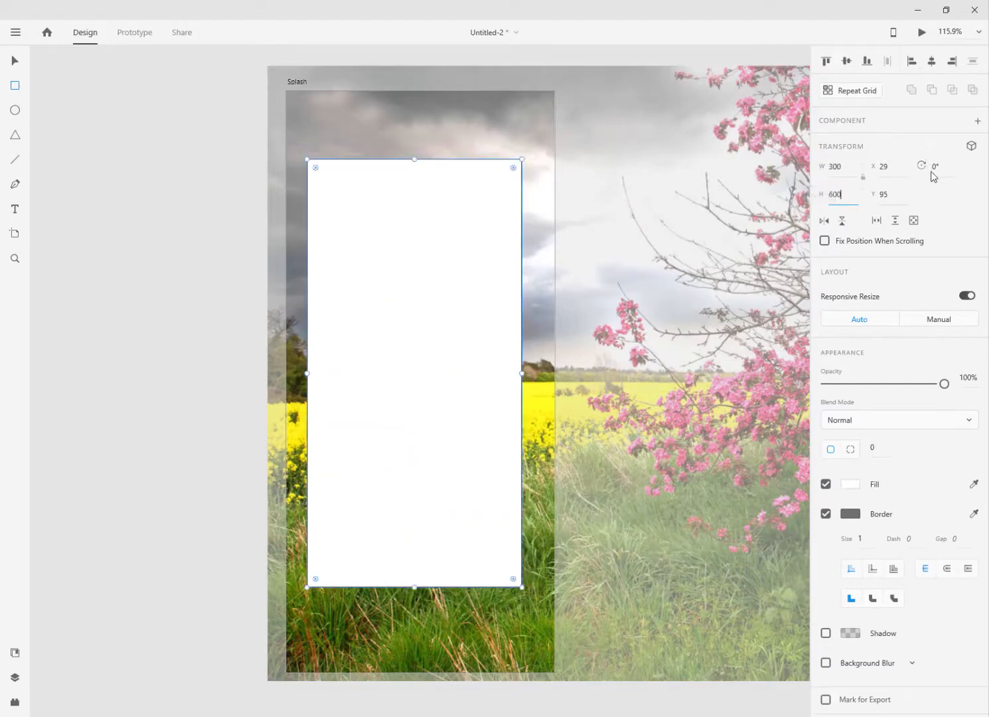
# Step: Remove the rectangle's border and reduce its white fill to 65% opacity
pyautogui.click(826, 514)
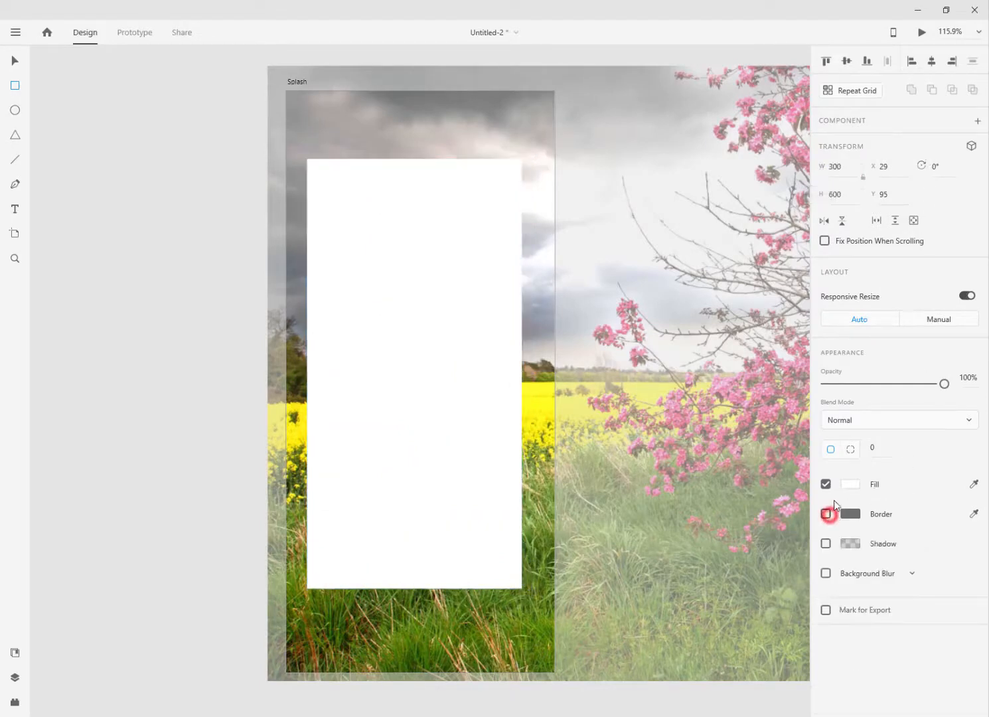
pyautogui.click(851, 484)
pyautogui.click(810, 443)
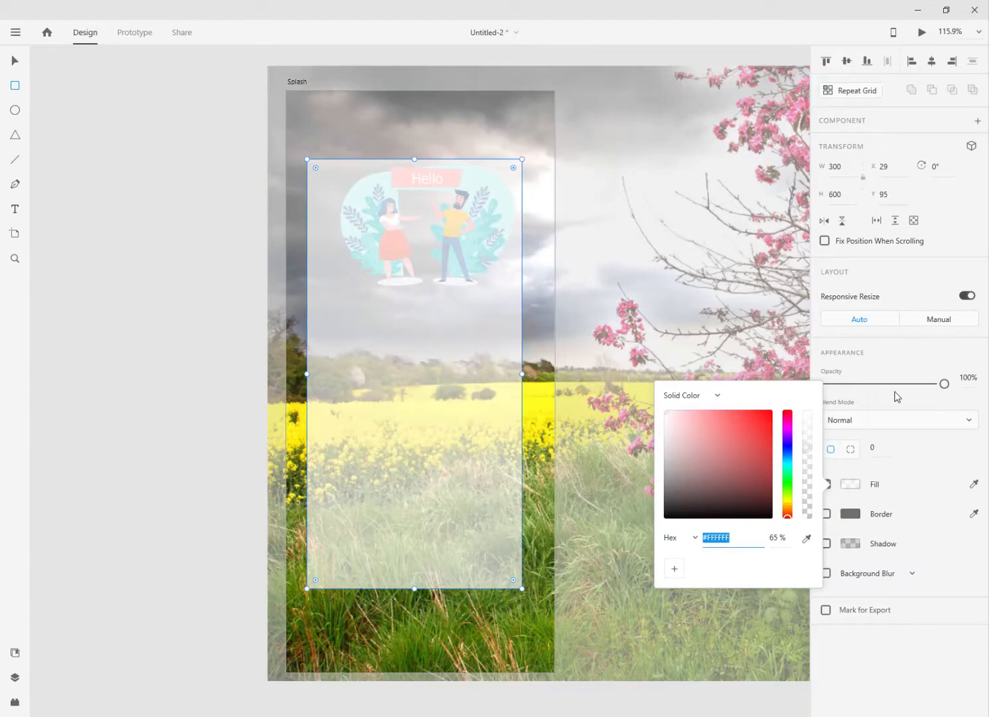
# Step: Round all corners of the rectangle with a radius of 30
pyautogui.click(879, 450)
pyautogui.write('30')
pyautogui.press('Return')
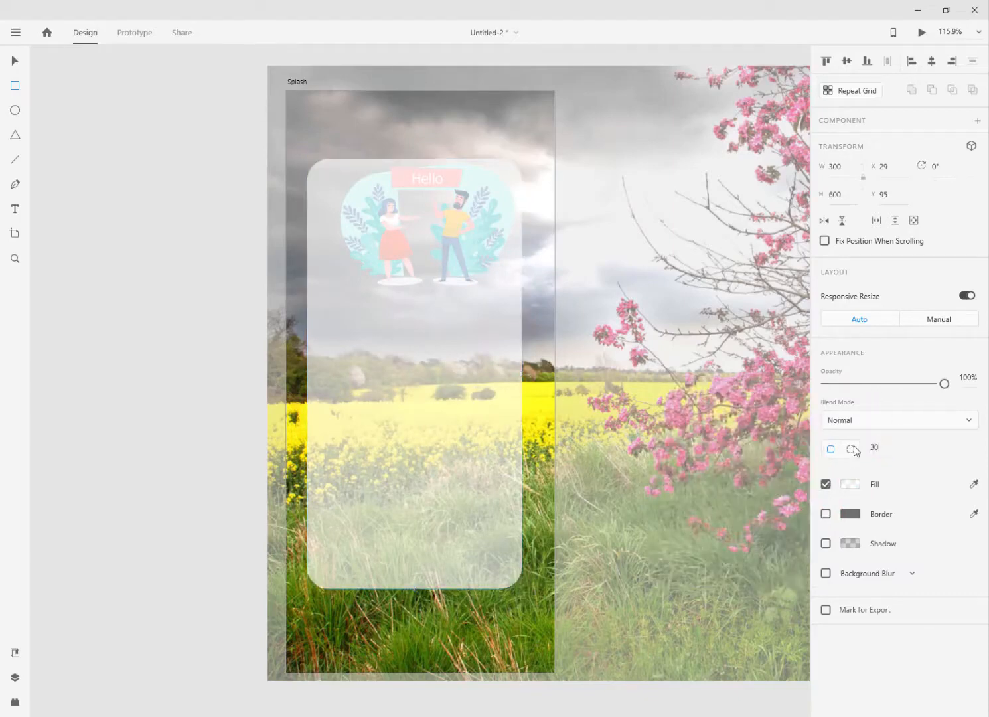
# Step: Bring the splash illustration above Rectangle 1 in the layer order and shift it slightly down and left inside the rectangle
pyautogui.click(14, 679)
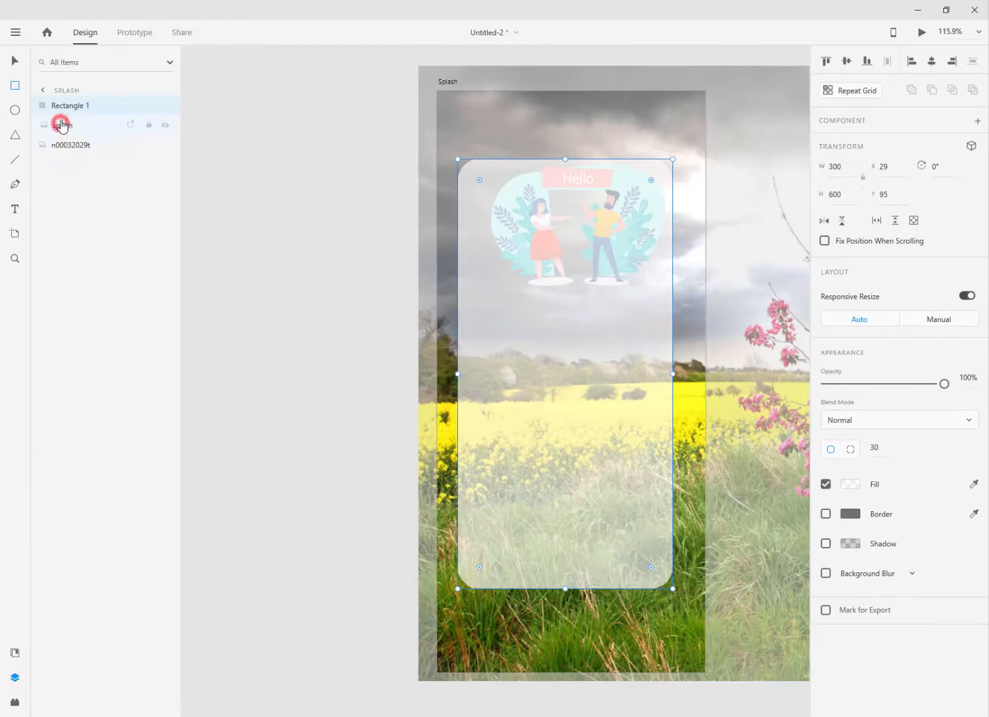
pyautogui.moveTo(61, 125)
pyautogui.mouseDown()
pyautogui.moveTo(60, 100)
pyautogui.moveTo(63, 109)
pyautogui.mouseUp()
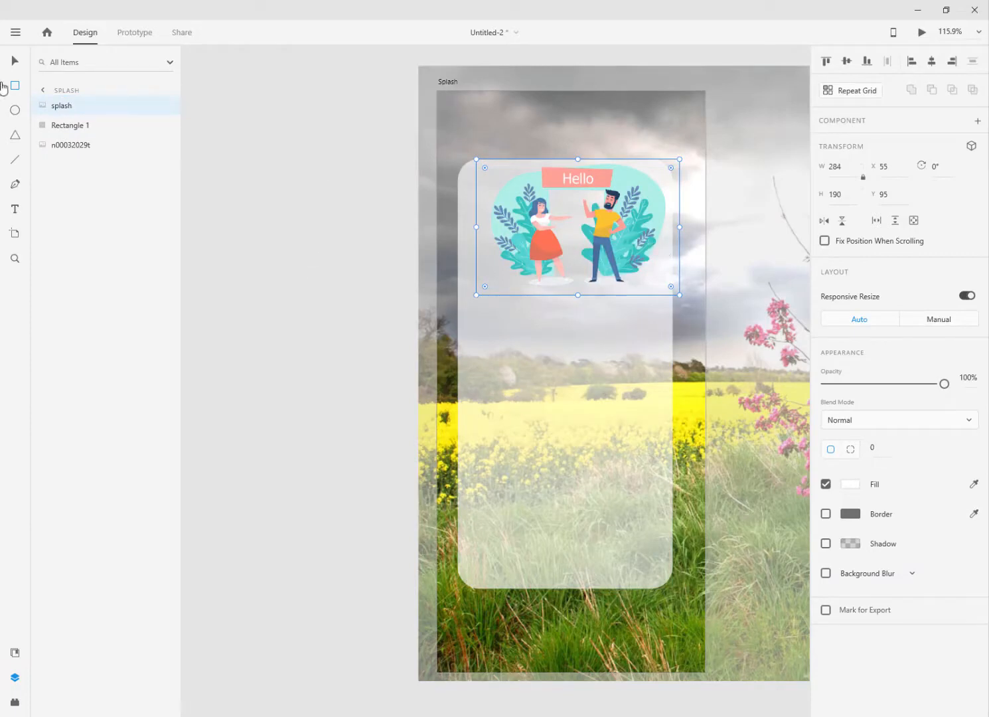
pyautogui.click(15, 61)
pyautogui.moveTo(638, 233); pyautogui.dragTo(621, 249)
pyautogui.press('Escape')
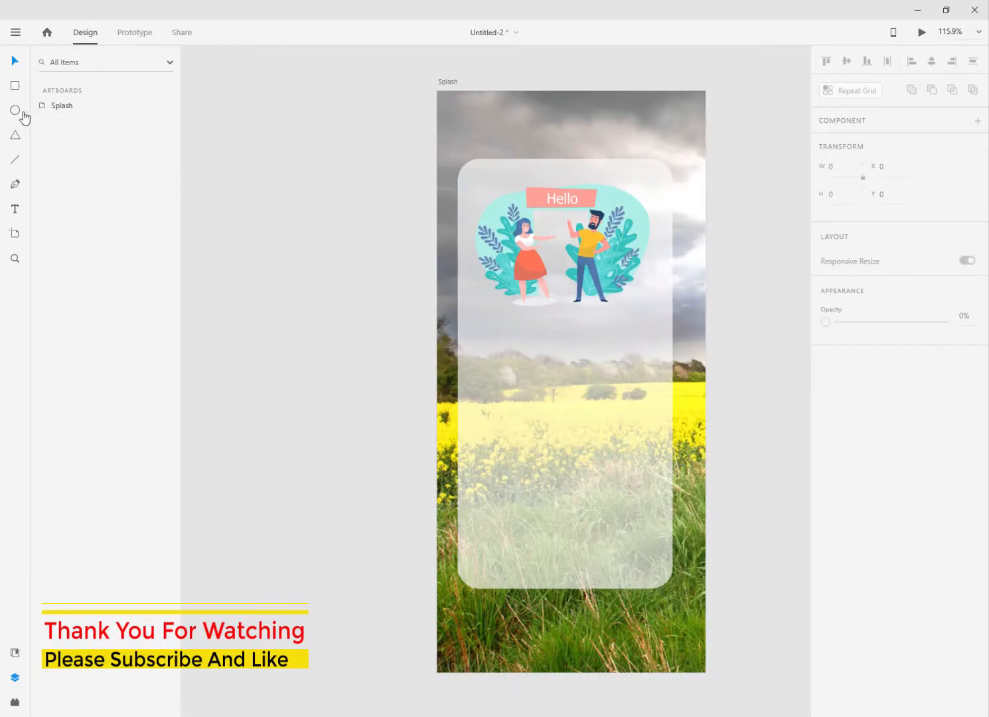
# Step: Start a text object below the splash illustration and set its fill colour to #242B7C
pyautogui.click(14, 208)
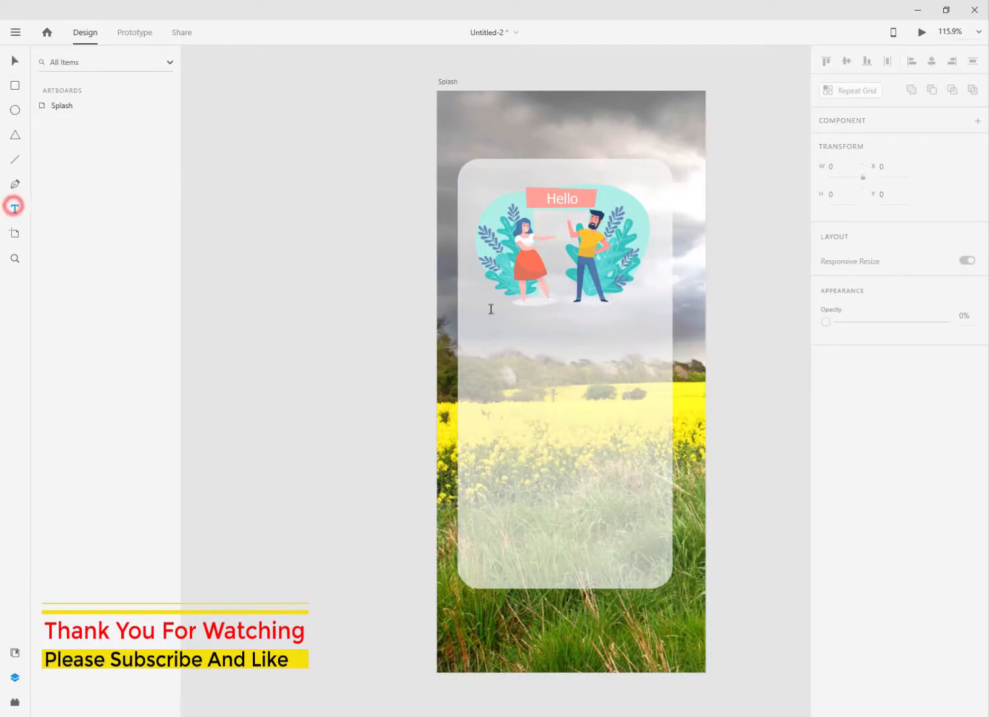
pyautogui.click(525, 347)
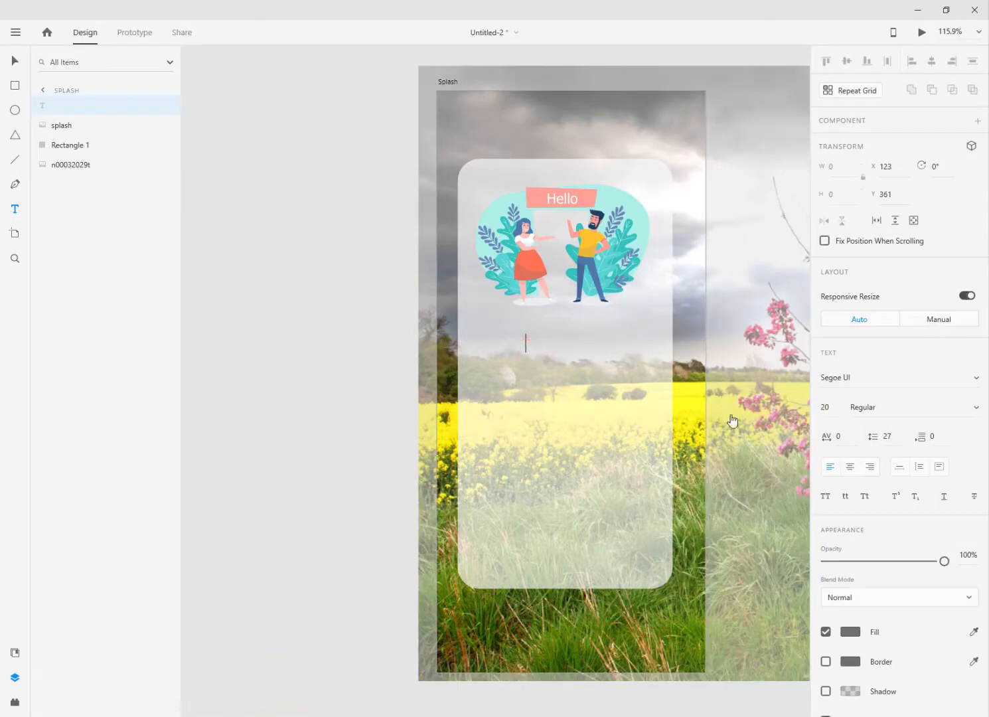
pyautogui.click(851, 632)
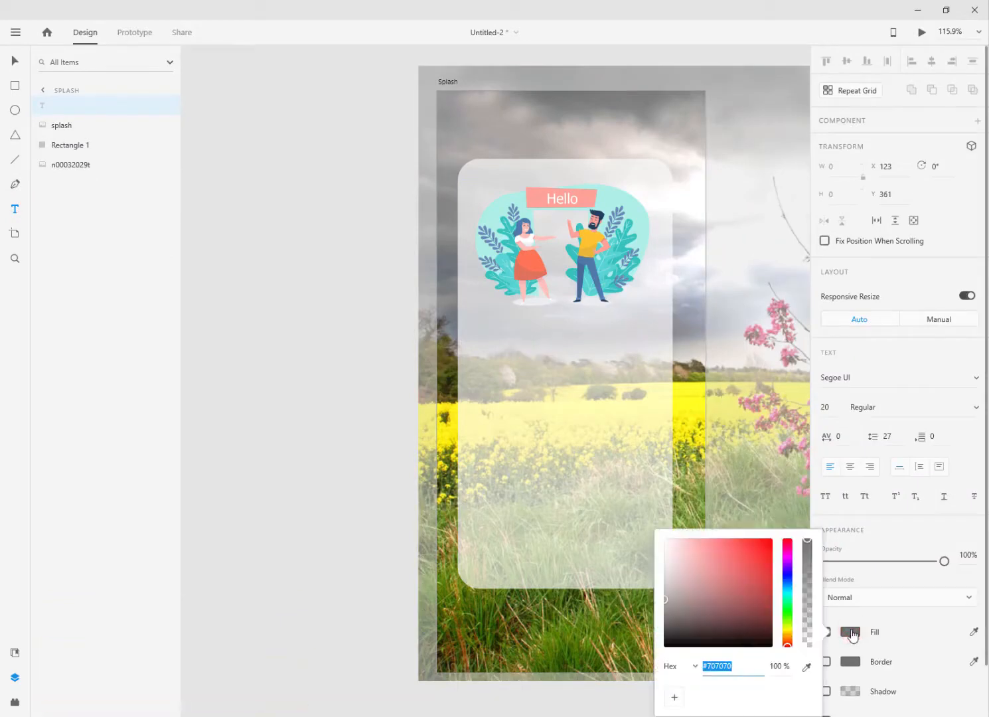
pyautogui.moveTo(744, 668); pyautogui.dragTo(615, 668)
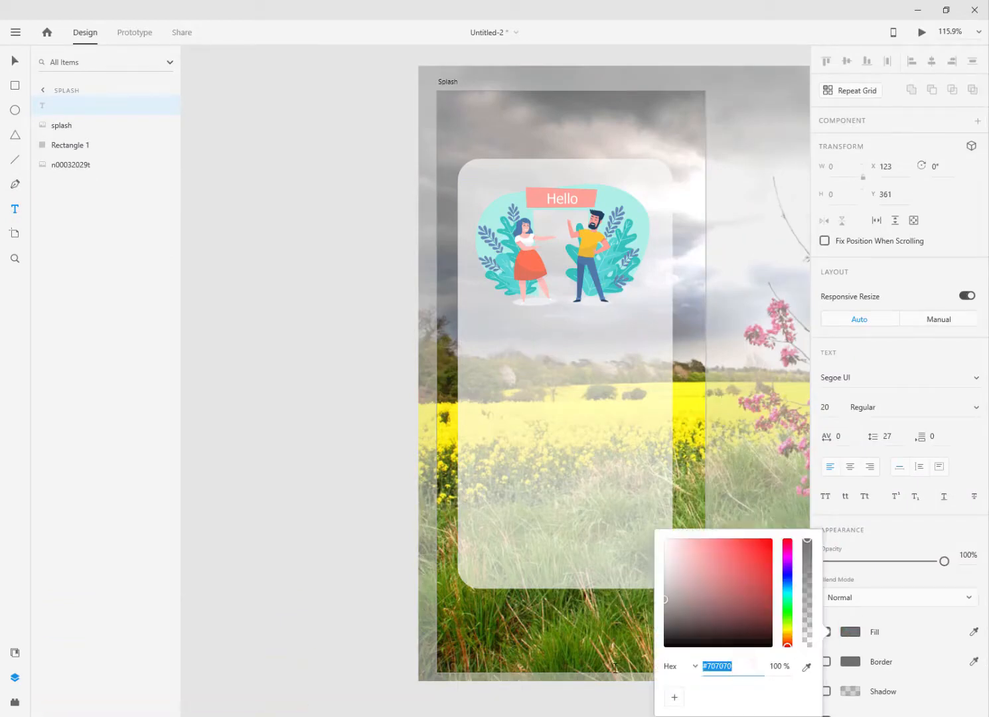
pyautogui.write('#242b7c')
pyautogui.press('Return')
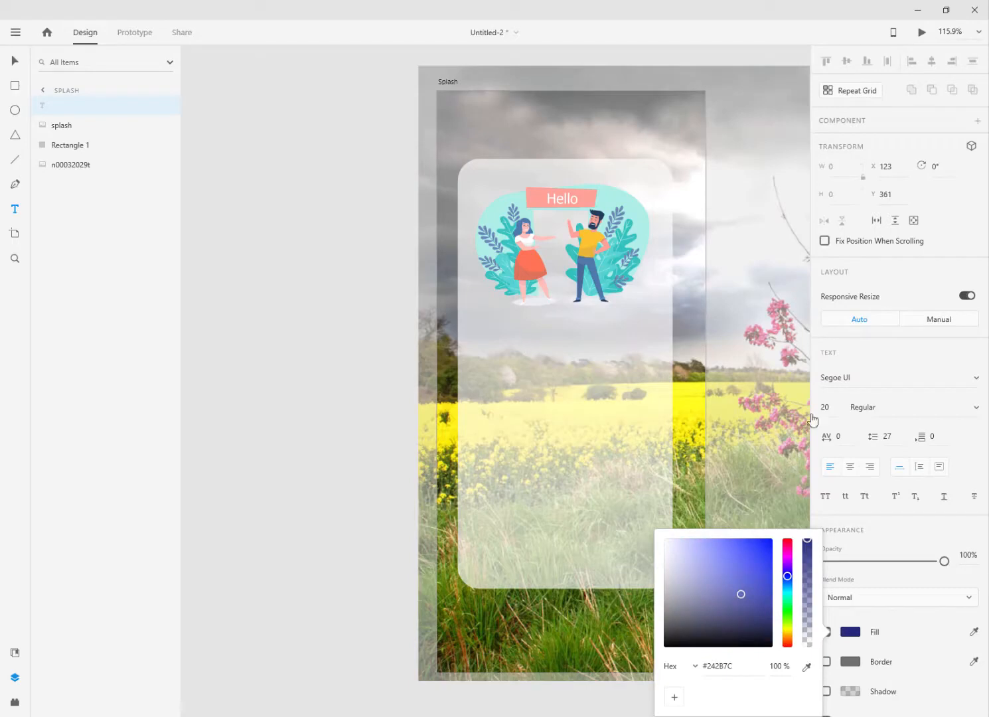
# Step: Set the text style to size 50 Bold Italic and enter "Welcome" as the heading
pyautogui.click(833, 408)
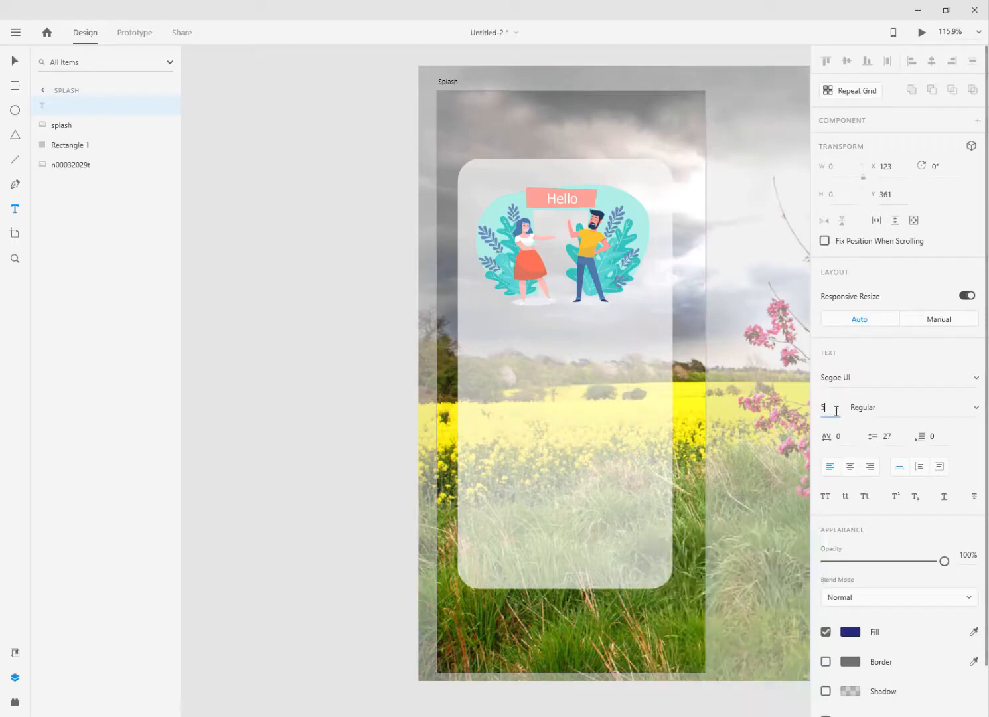
pyautogui.write('50')
pyautogui.click(975, 409)
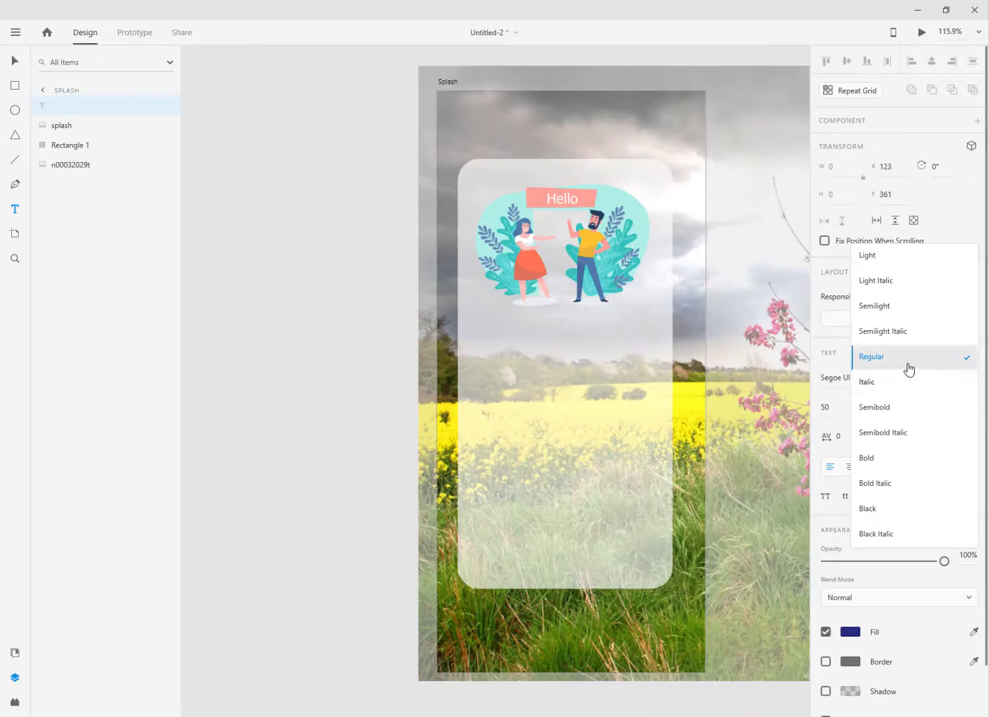
pyautogui.click(895, 484)
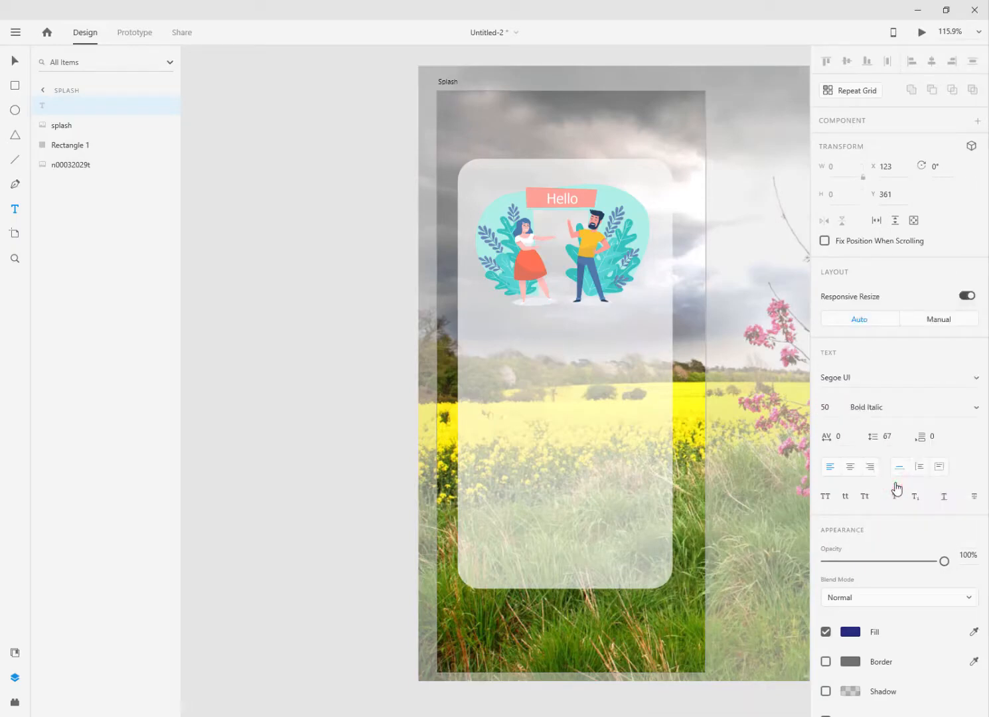
pyautogui.write('W')
pyautogui.press('BackSpace')
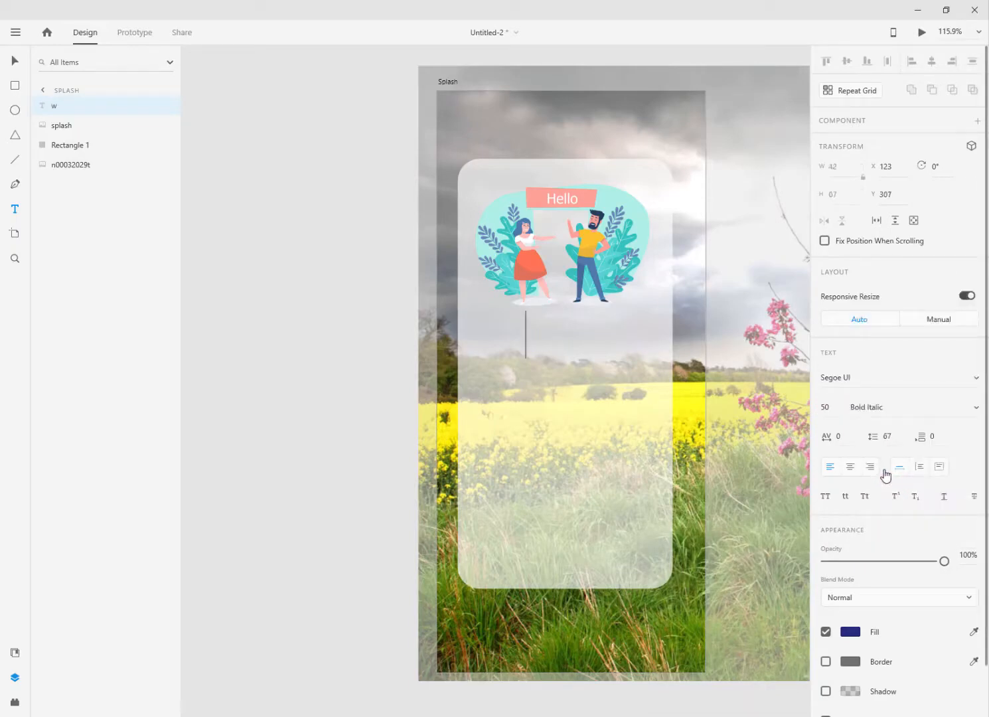
pyautogui.write('Welcome')
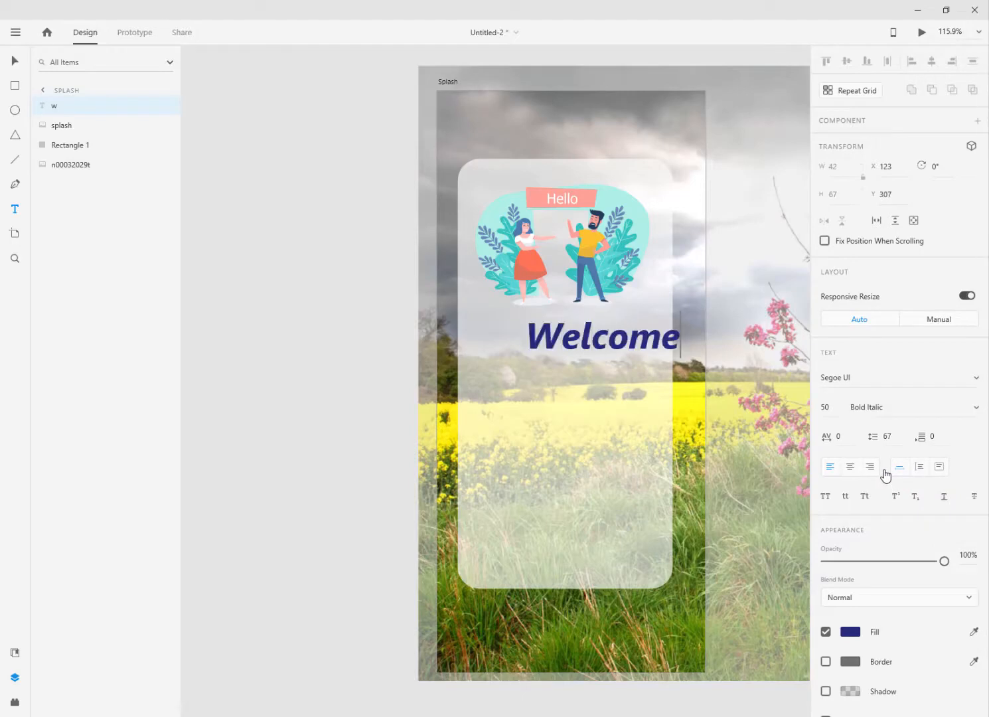
# Step: Move the Welcome heading slightly lower and centre it horizontally on the artboard
pyautogui.click(15, 61)
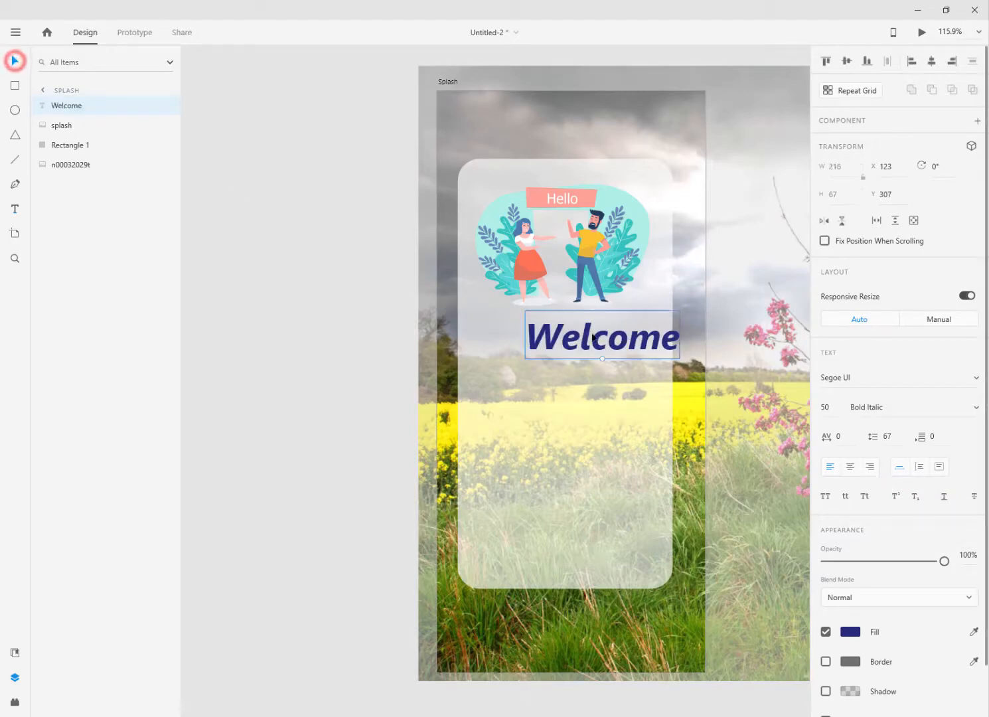
pyautogui.moveTo(601, 339); pyautogui.dragTo(573, 349)
pyautogui.click(932, 61)
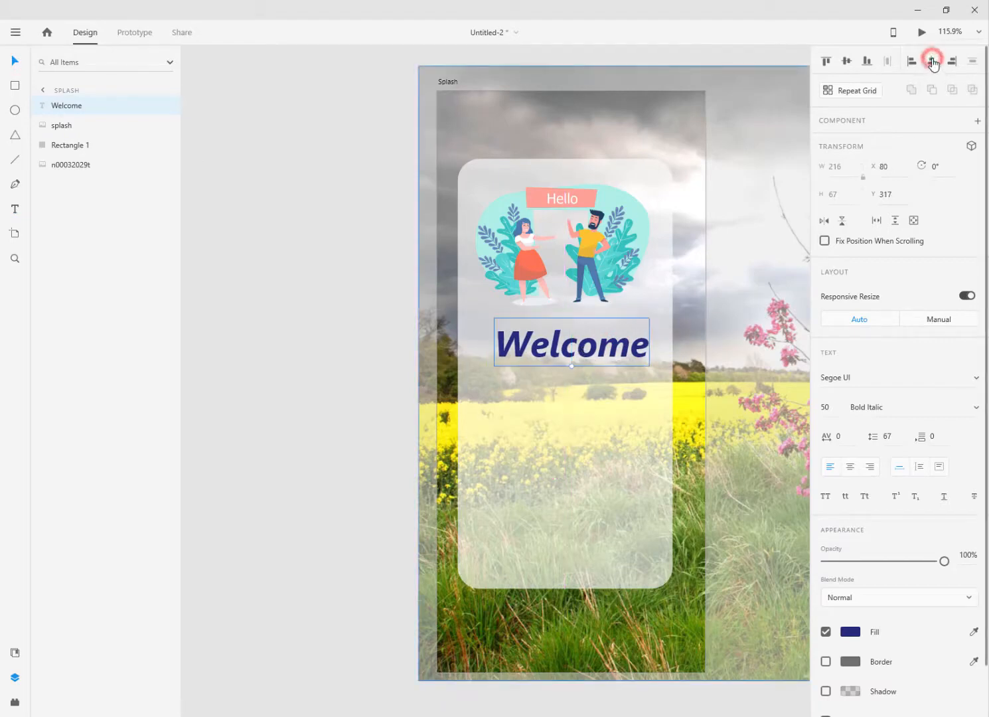
# Step: Centre the translucent rectangle and the splash illustration horizontally on the artboard
pyautogui.click(646, 174)
pyautogui.click(932, 61)
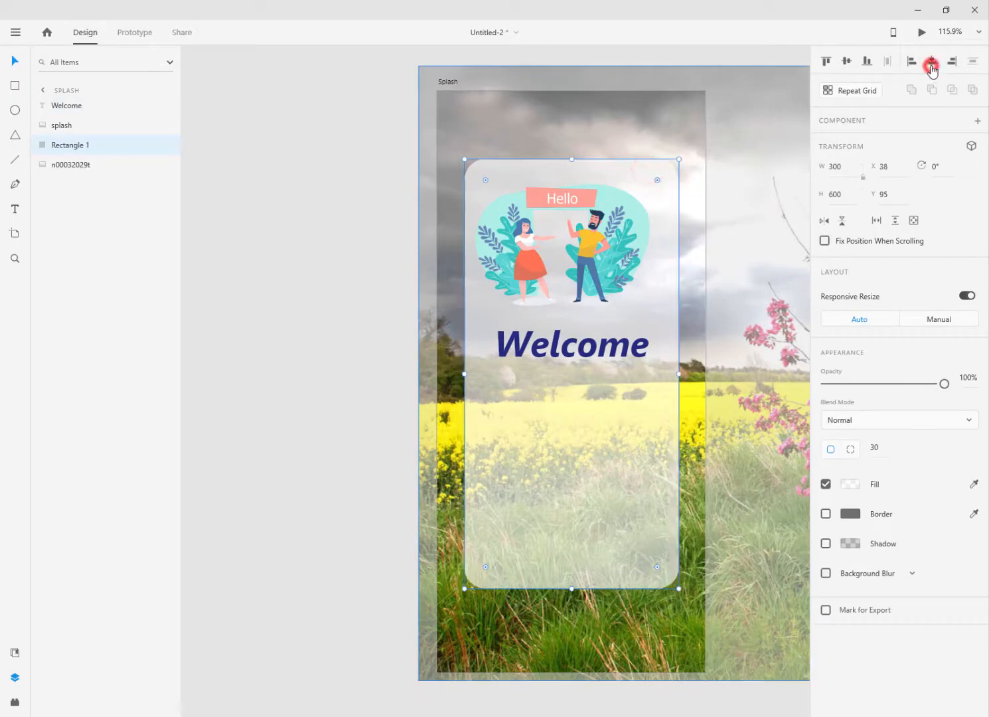
pyautogui.click(607, 245)
pyautogui.click(933, 61)
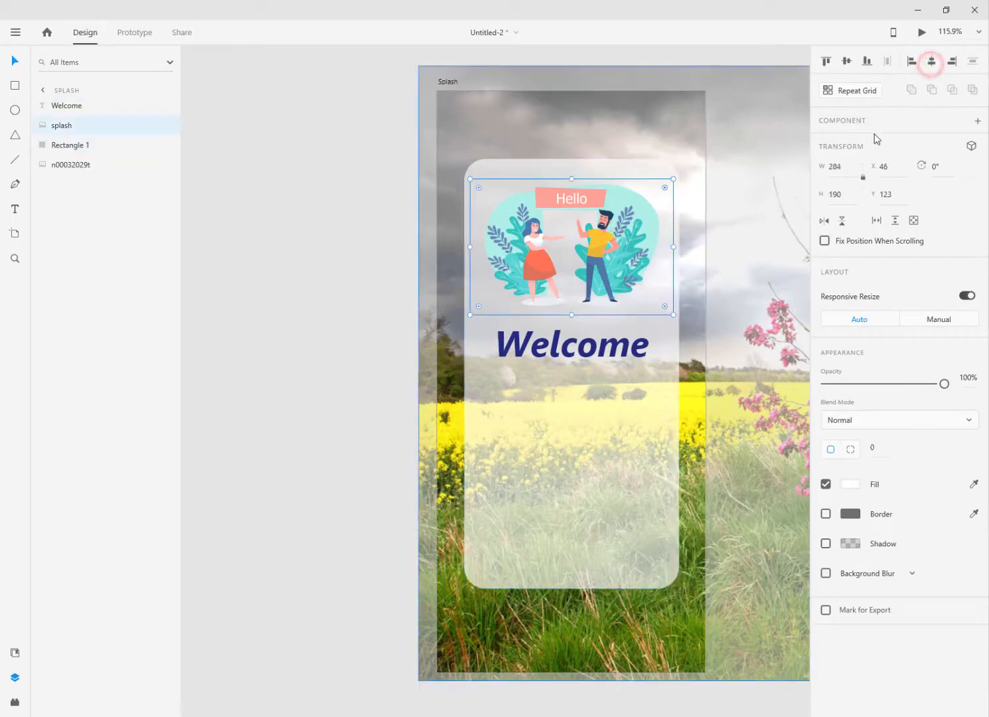
pyautogui.click(341, 399)
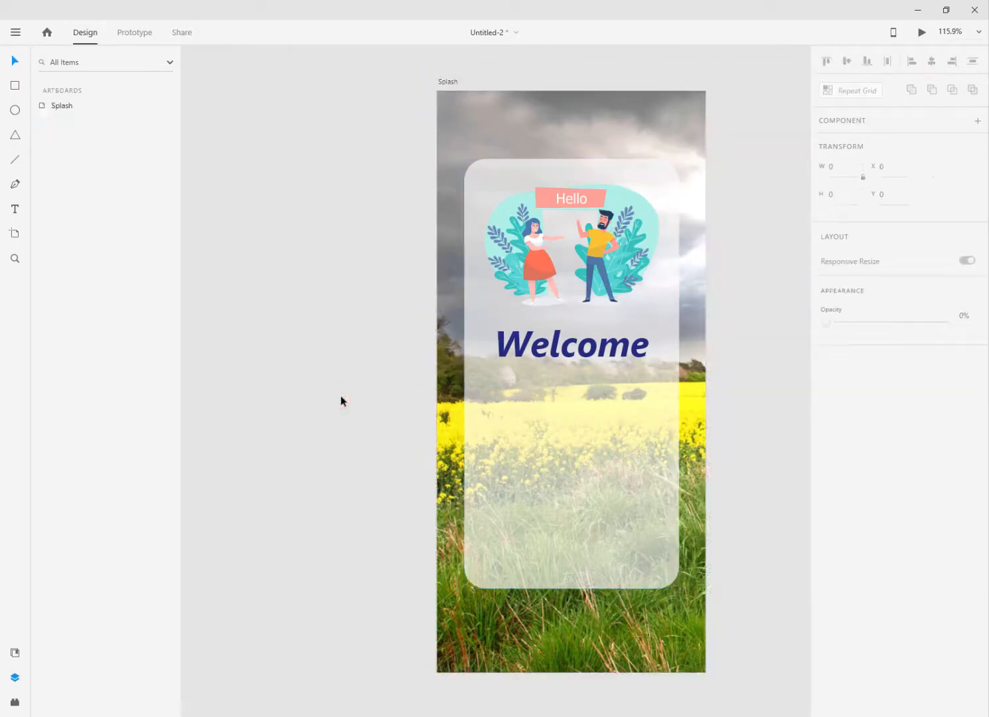
# Step: Add the text "To The App" at size 30 below the Welcome heading
pyautogui.hscroll(3, 342, 401)
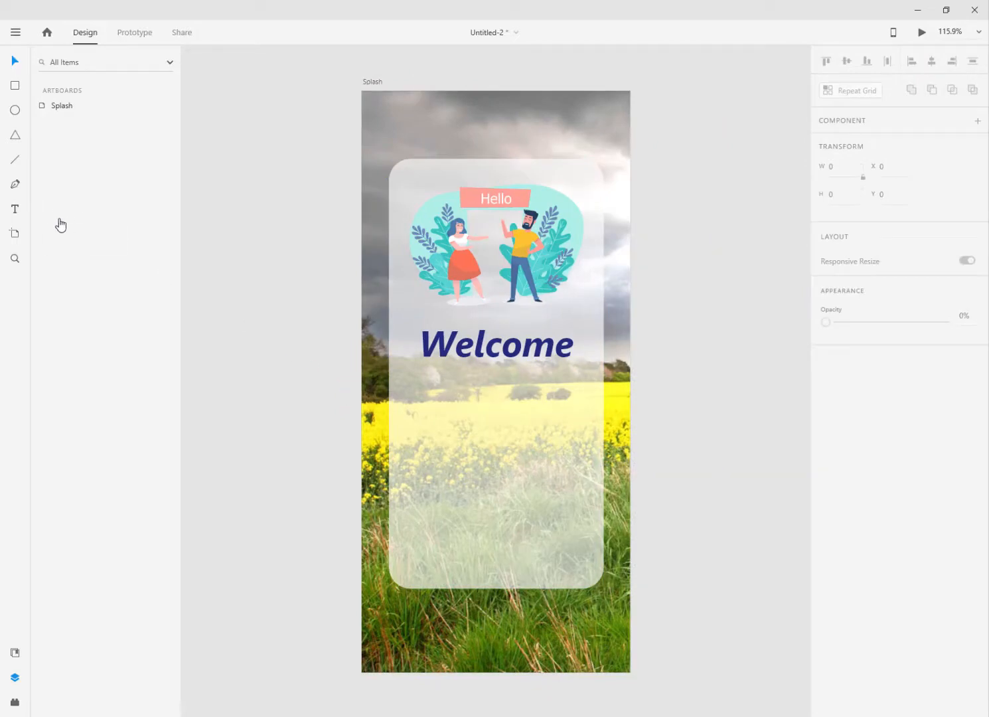
pyautogui.click(15, 209)
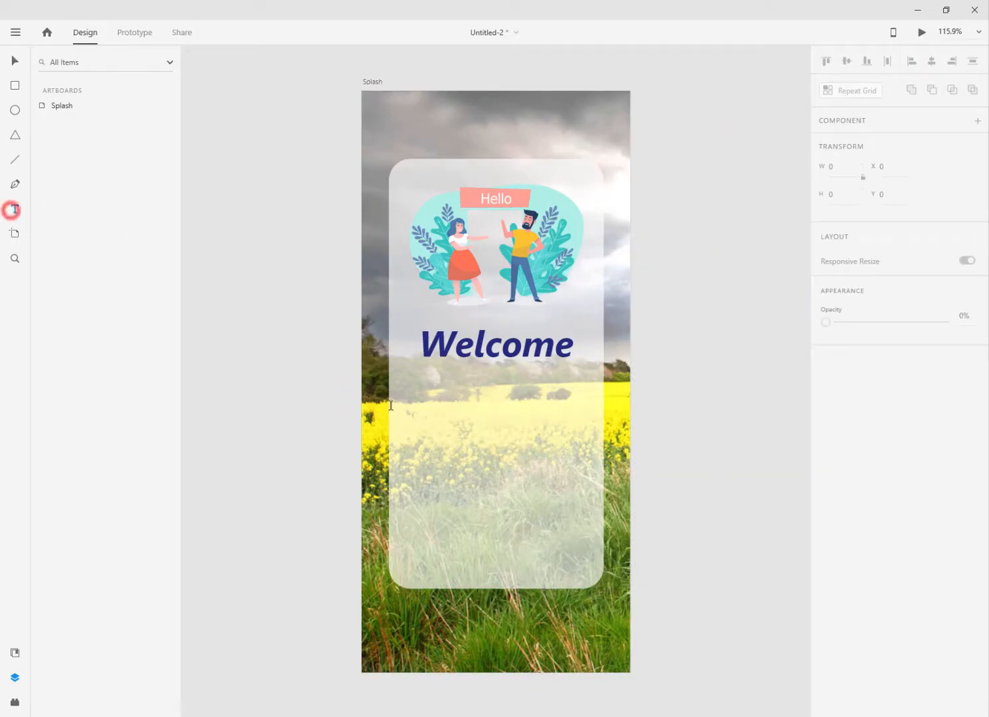
pyautogui.click(432, 403)
pyautogui.click(828, 408)
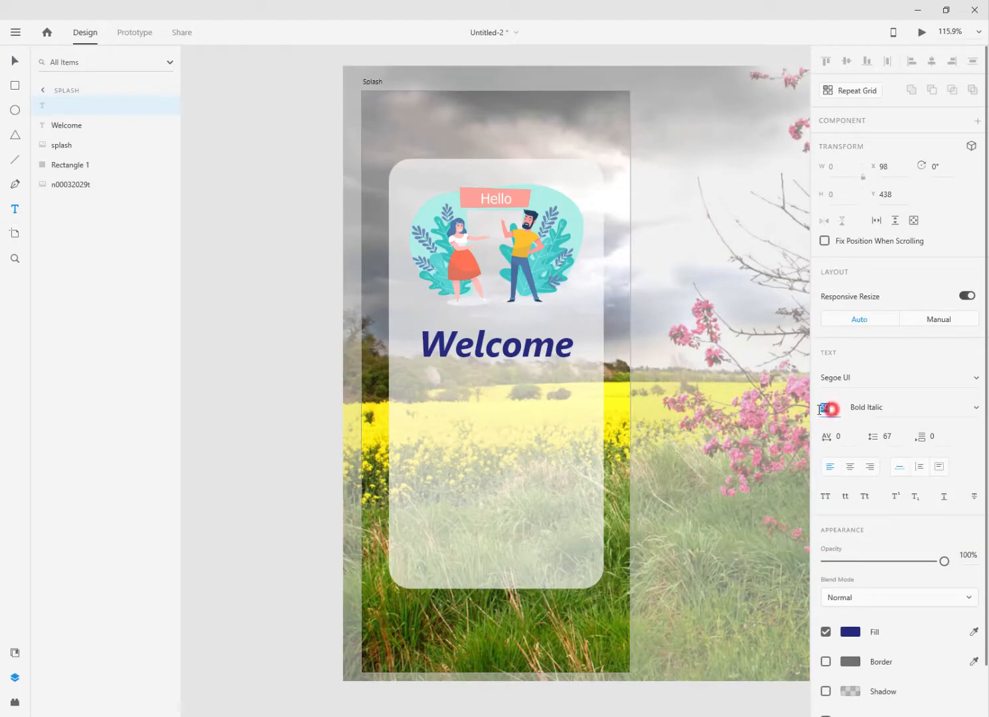
pyautogui.write('30')
pyautogui.press('Return')
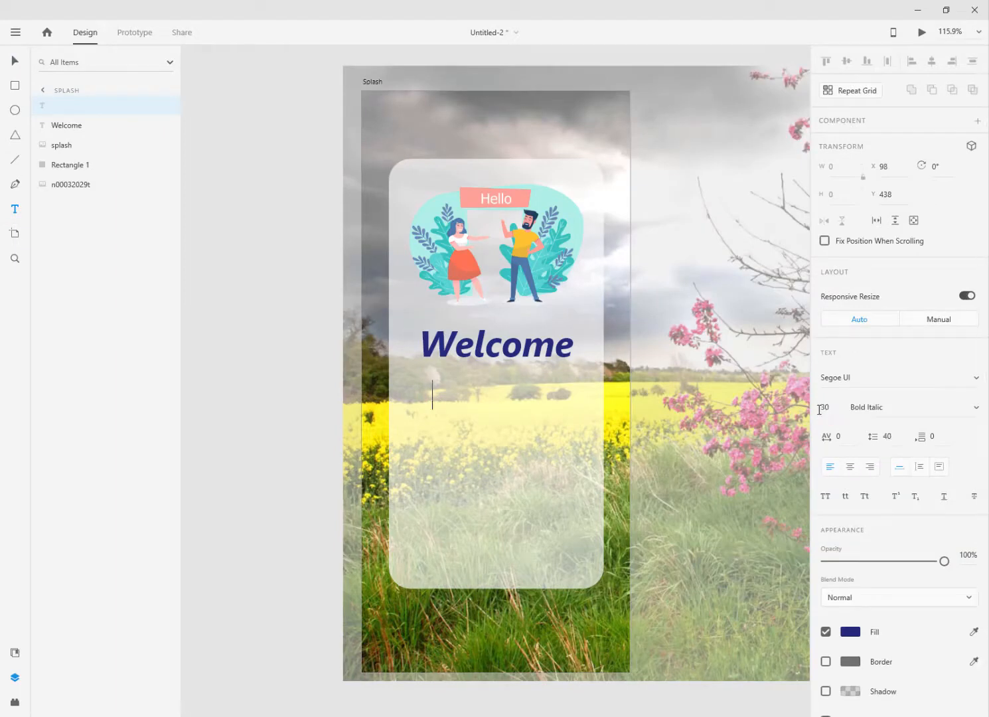
pyautogui.write('To The')
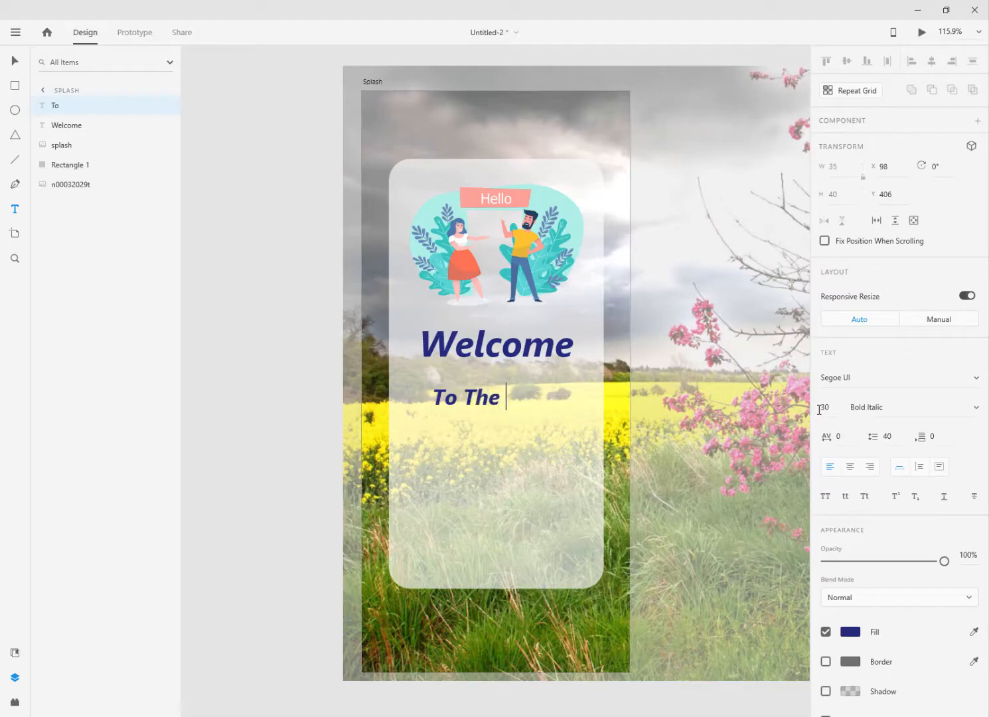
pyautogui.write(' App')
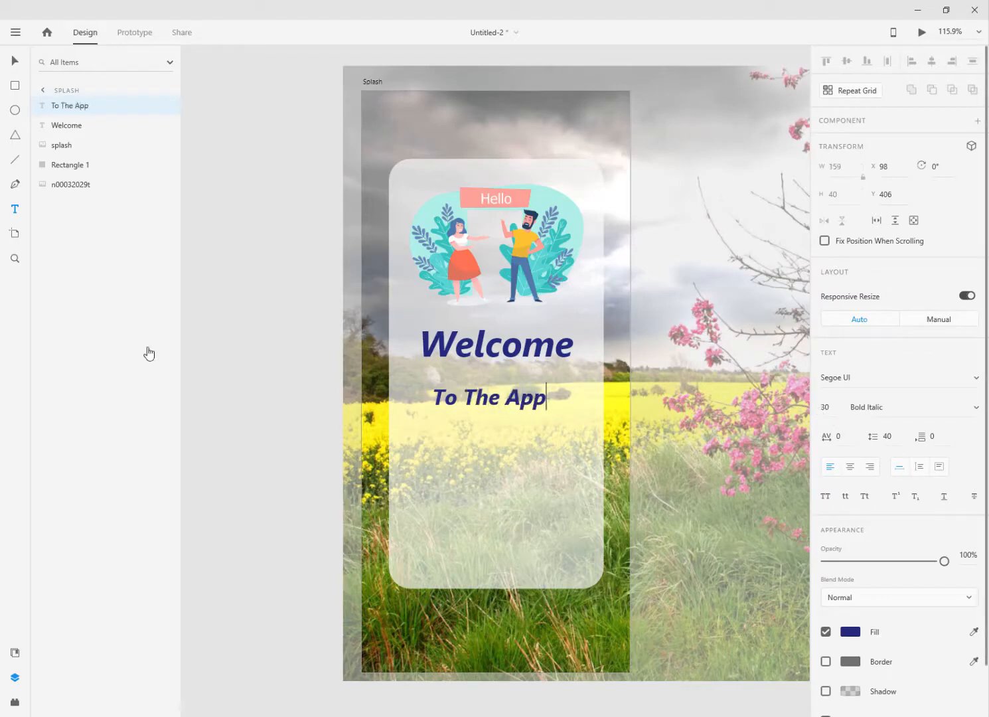
# Step: Draw a borderless rectangle about 242 by 64 below "To The App" and set its corner radius to 10
pyautogui.click(15, 85)
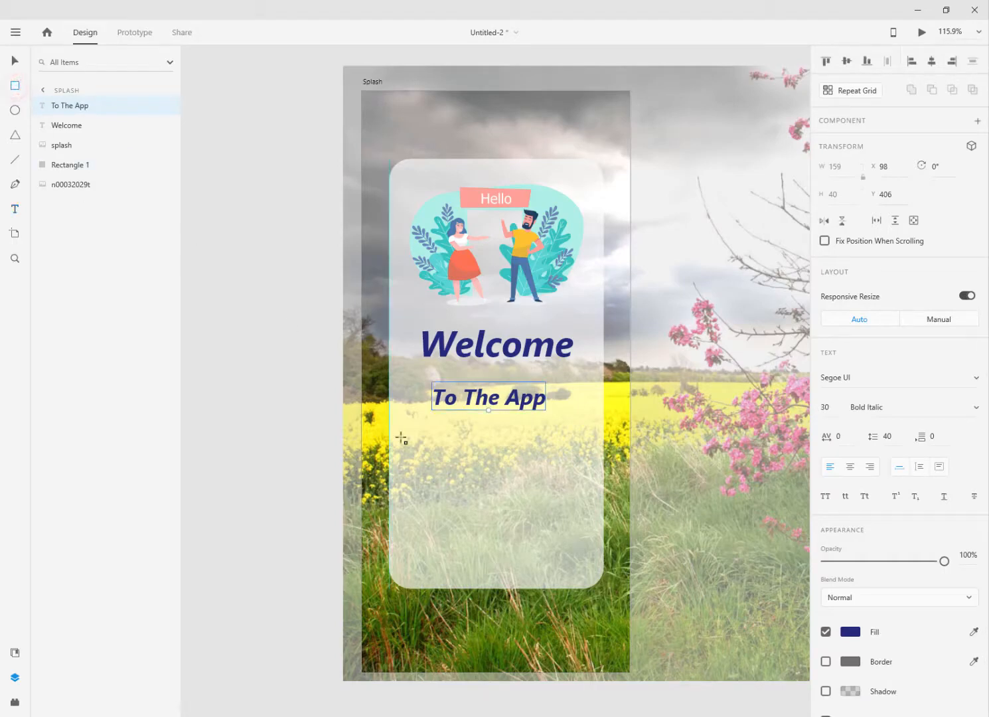
pyautogui.moveTo(411, 434)
pyautogui.mouseDown()
pyautogui.moveTo(471, 458)
pyautogui.moveTo(587, 483)
pyautogui.moveTo(582, 477)
pyautogui.mouseUp()
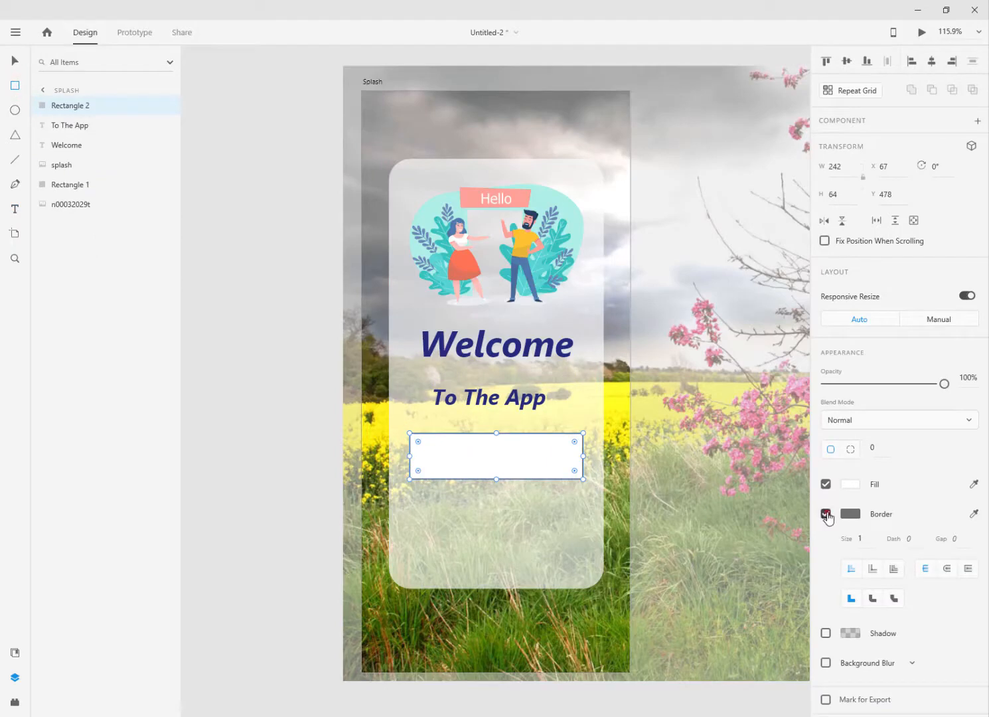
pyautogui.click(826, 514)
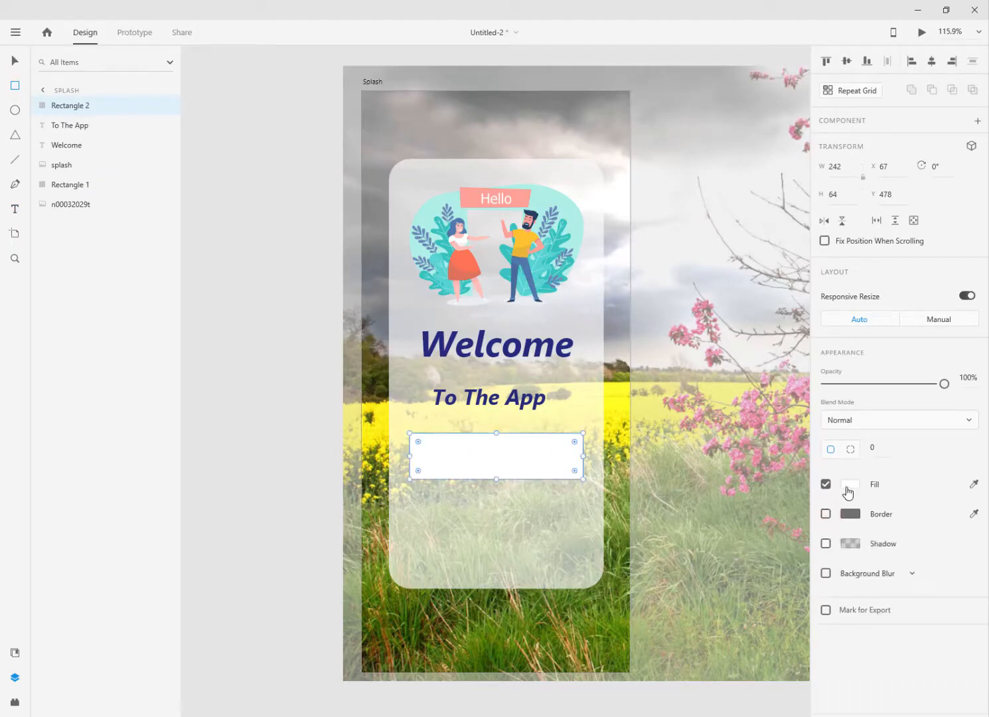
pyautogui.press('v')
pyautogui.click(877, 449)
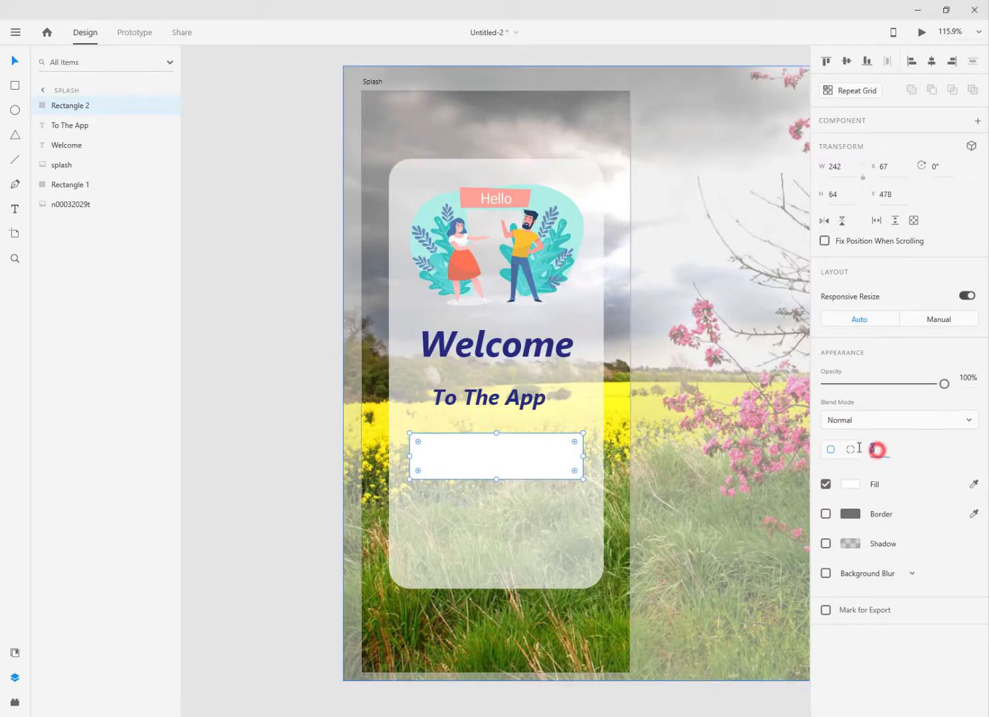
pyautogui.write('10')
pyautogui.press('Return')
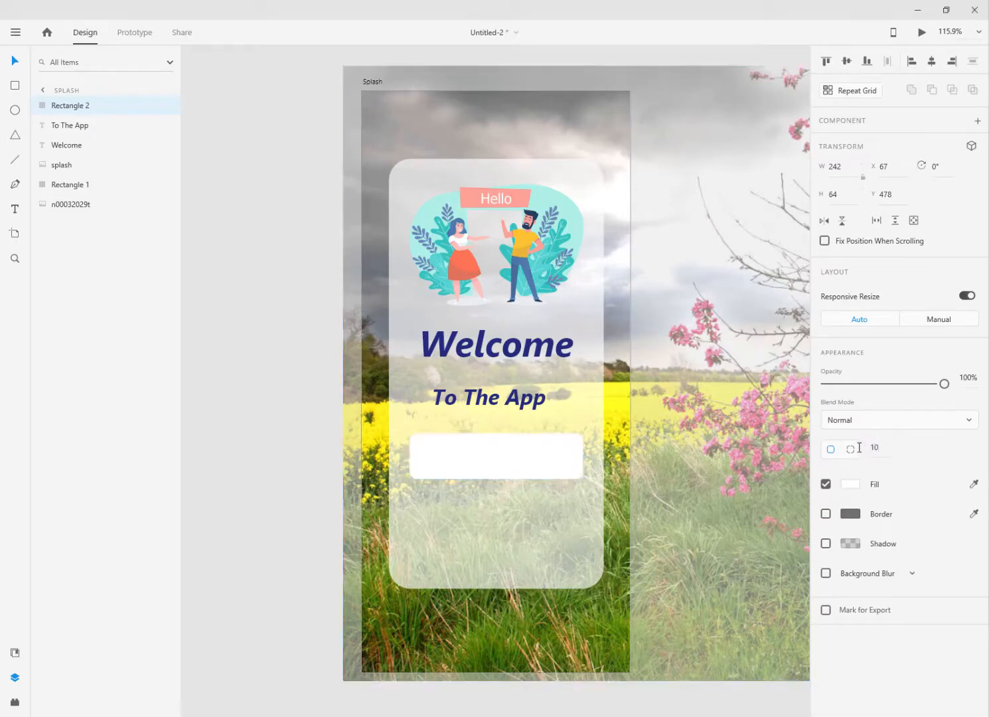
# Step: Change the button rectangle's fill to a linear gradient and set its end colour to #E71D66
pyautogui.click(851, 485)
pyautogui.click(713, 395)
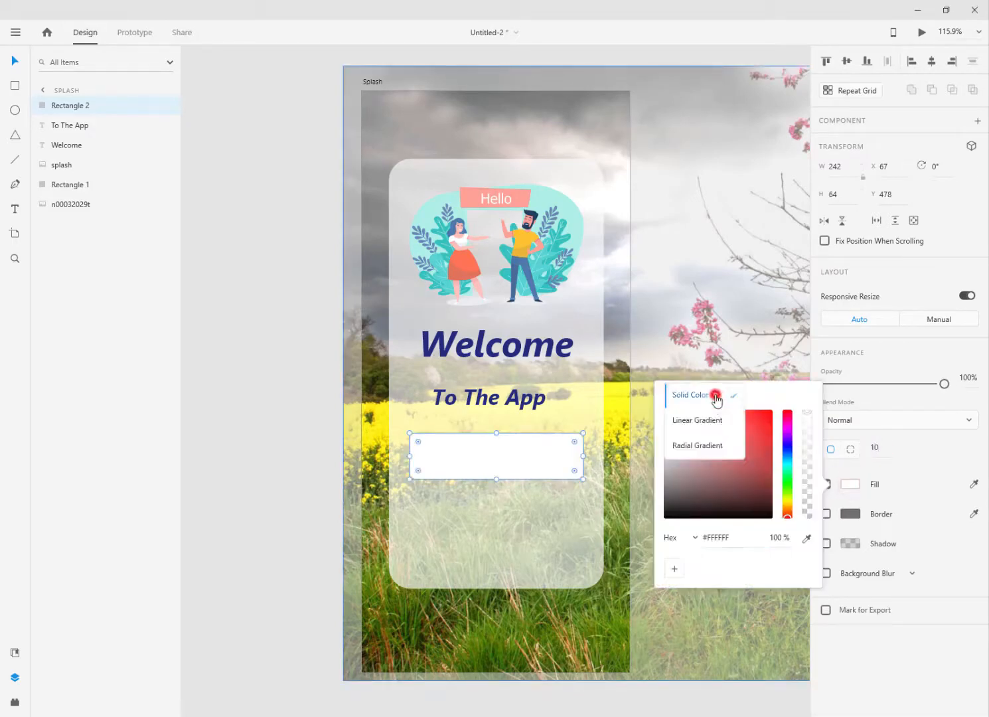
pyautogui.click(709, 430)
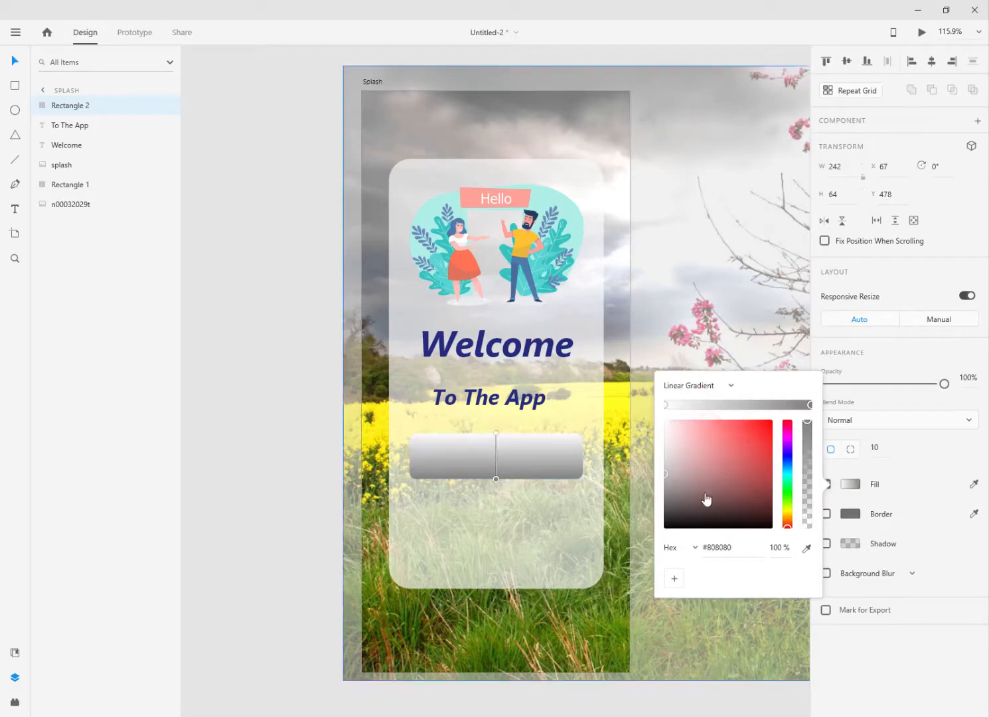
pyautogui.click(745, 553)
pyautogui.write('#e71d66')
pyautogui.press('Return')
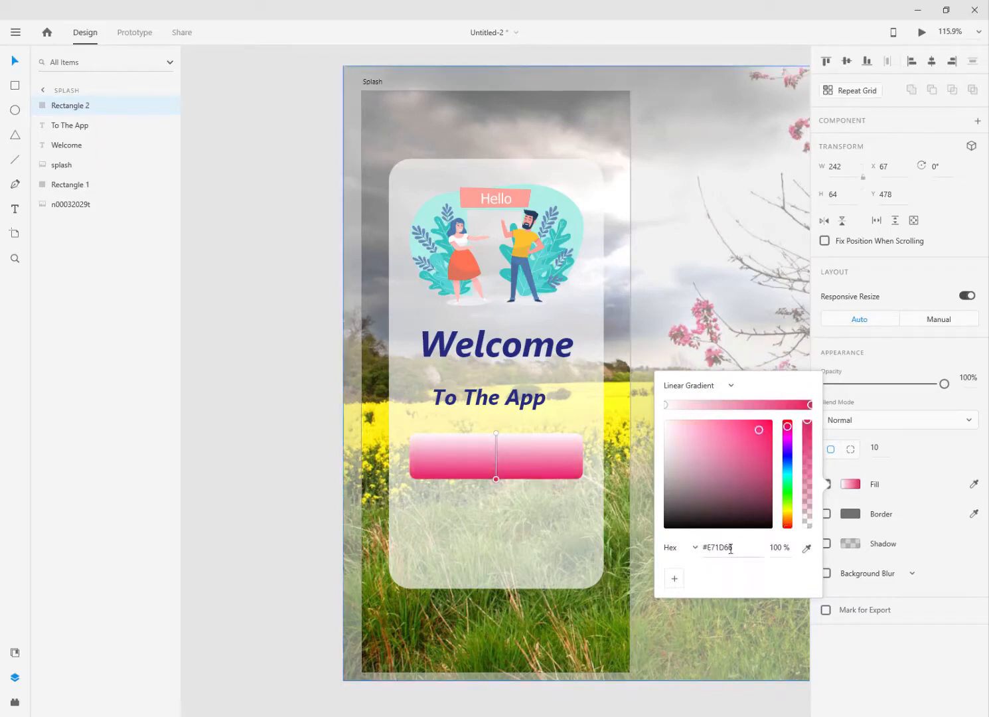
# Step: Set the starting colour of the button's linear gradient to #B01F86
pyautogui.click(666, 407)
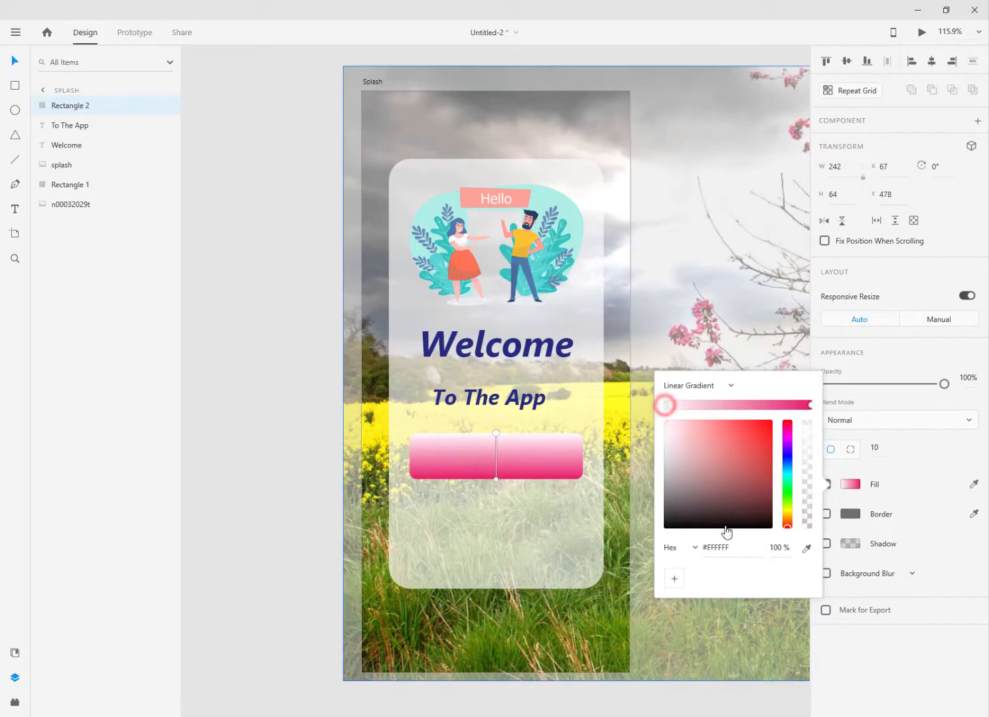
pyautogui.click(733, 547)
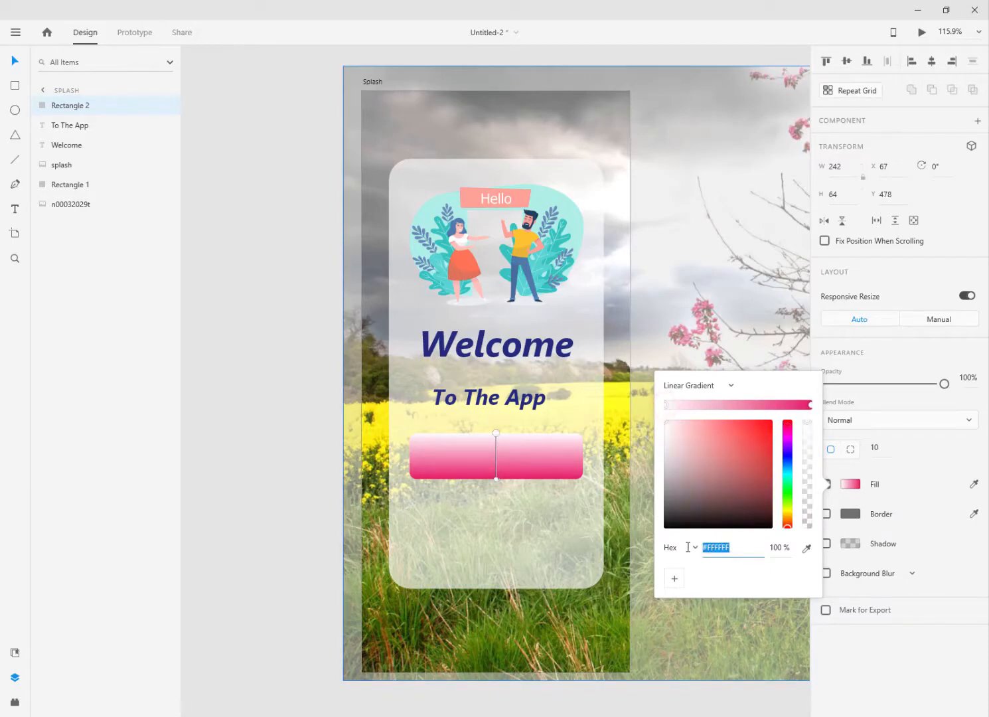
pyautogui.write('b01ef86')
pyautogui.press('Return')
pyautogui.press('Return')
pyautogui.click(722, 549)
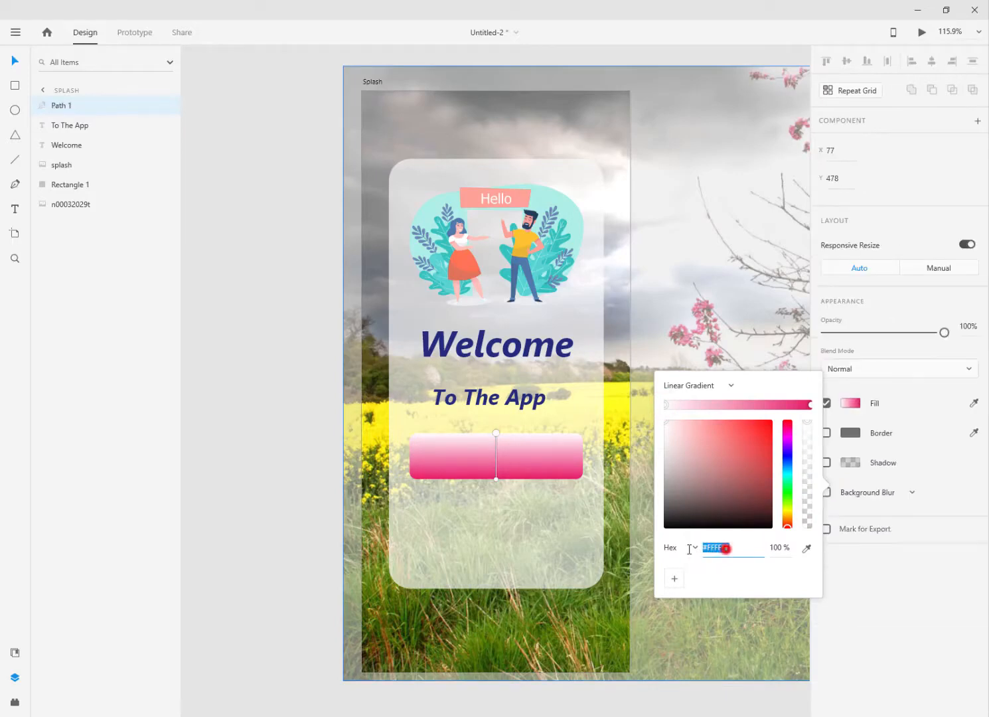
pyautogui.write('#b01f86')
pyautogui.press('Return')
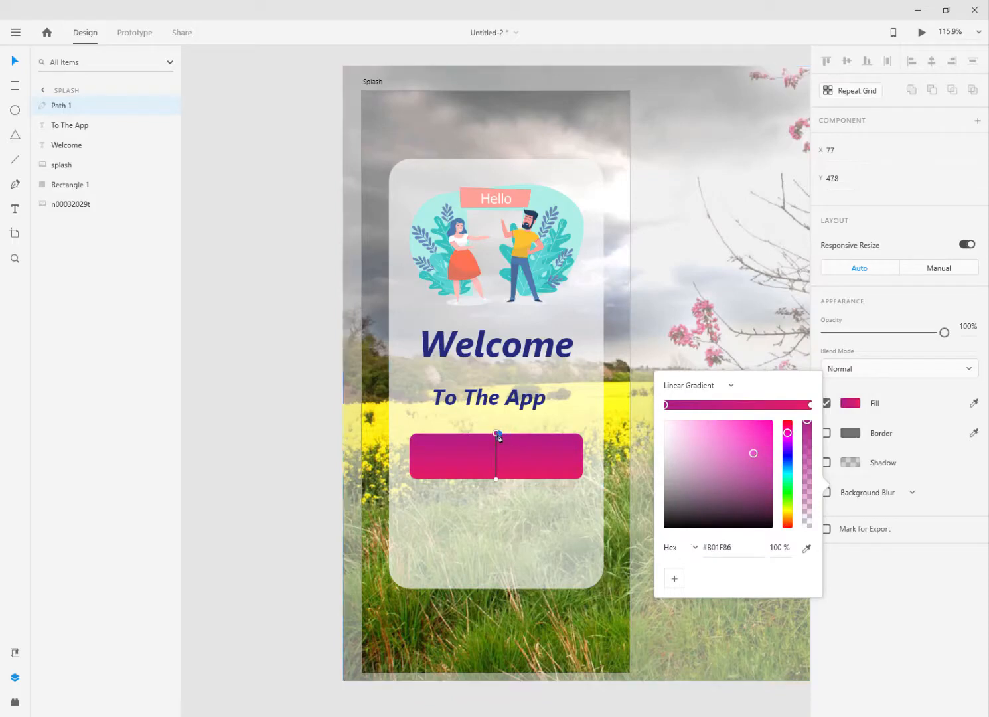
# Step: Reorient the button's gradient to run horizontally, with pink at its left end and purple at its right end
pyautogui.click(14, 60)
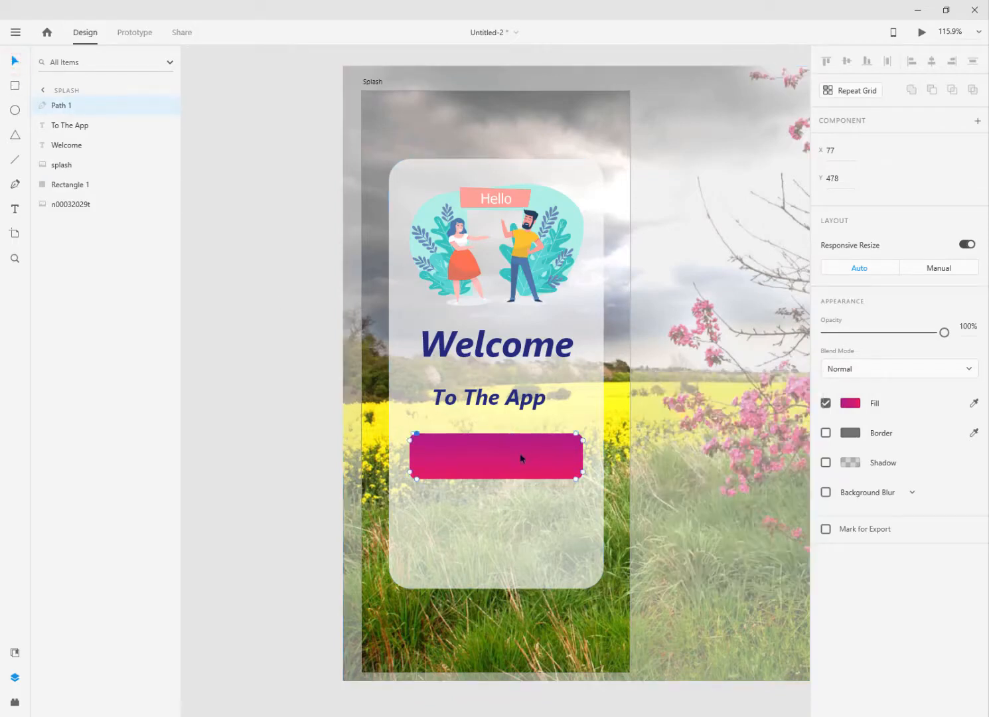
pyautogui.click(854, 407)
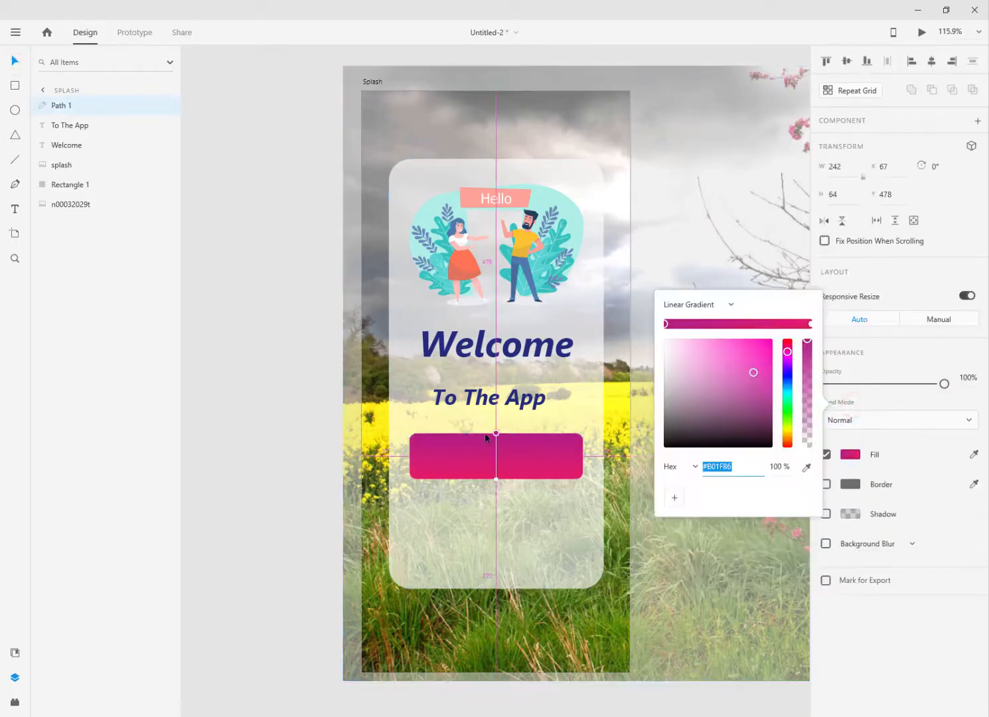
pyautogui.moveTo(496, 434); pyautogui.dragTo(581, 455)
pyautogui.moveTo(497, 478); pyautogui.dragTo(420, 457)
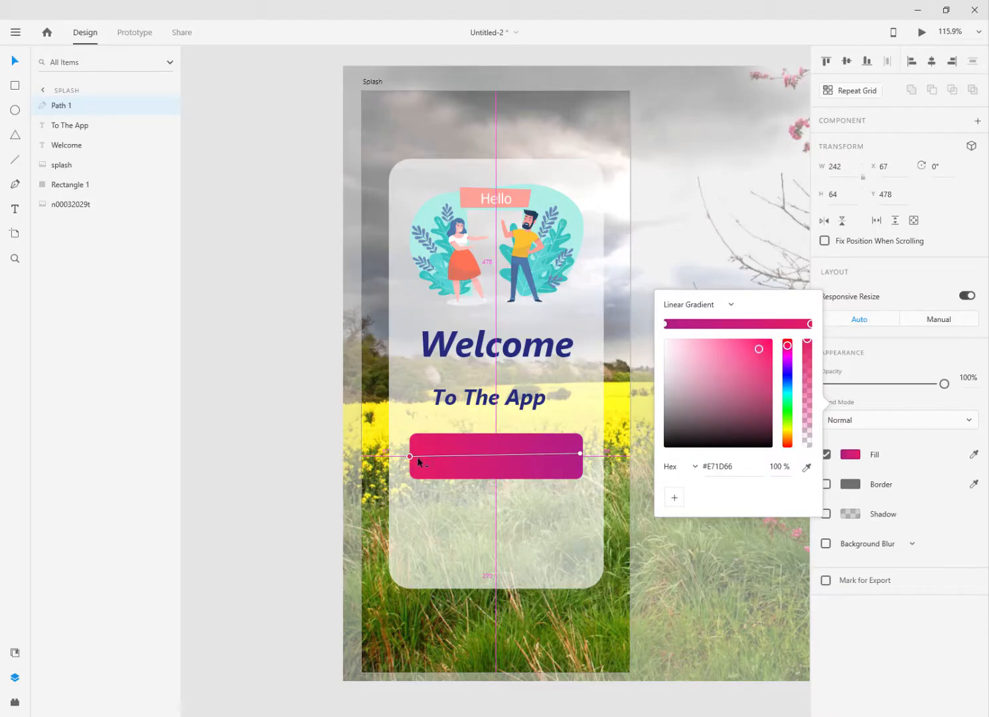
pyautogui.click(274, 435)
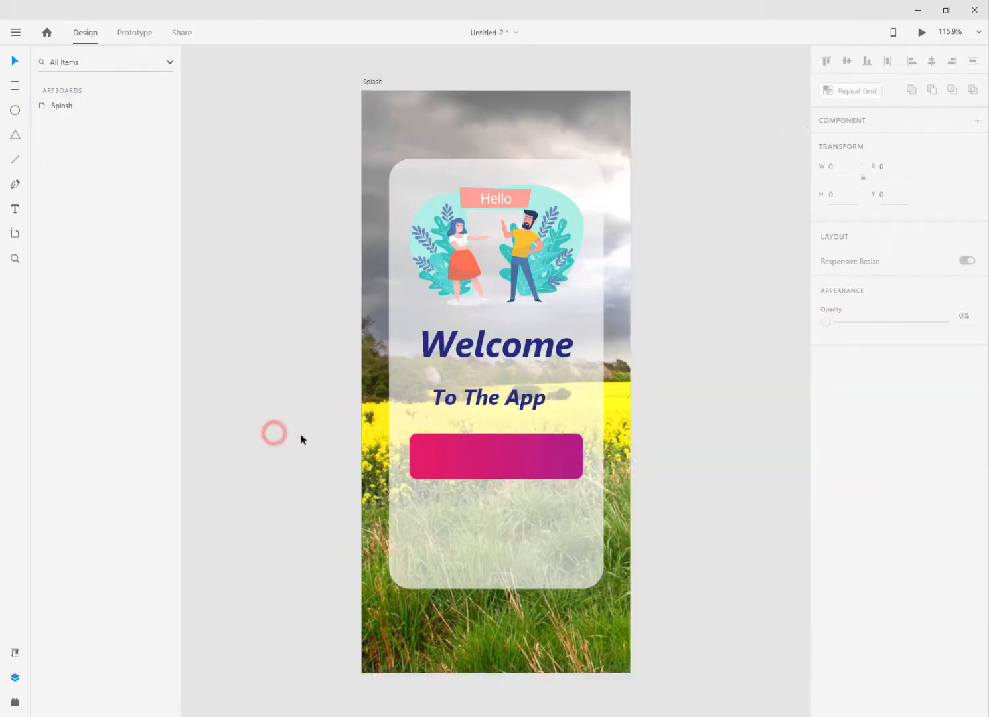
# Step: Resize the gradient button to 240 wide and 50 high, and centre it horizontally on the artboard
pyautogui.click(474, 456)
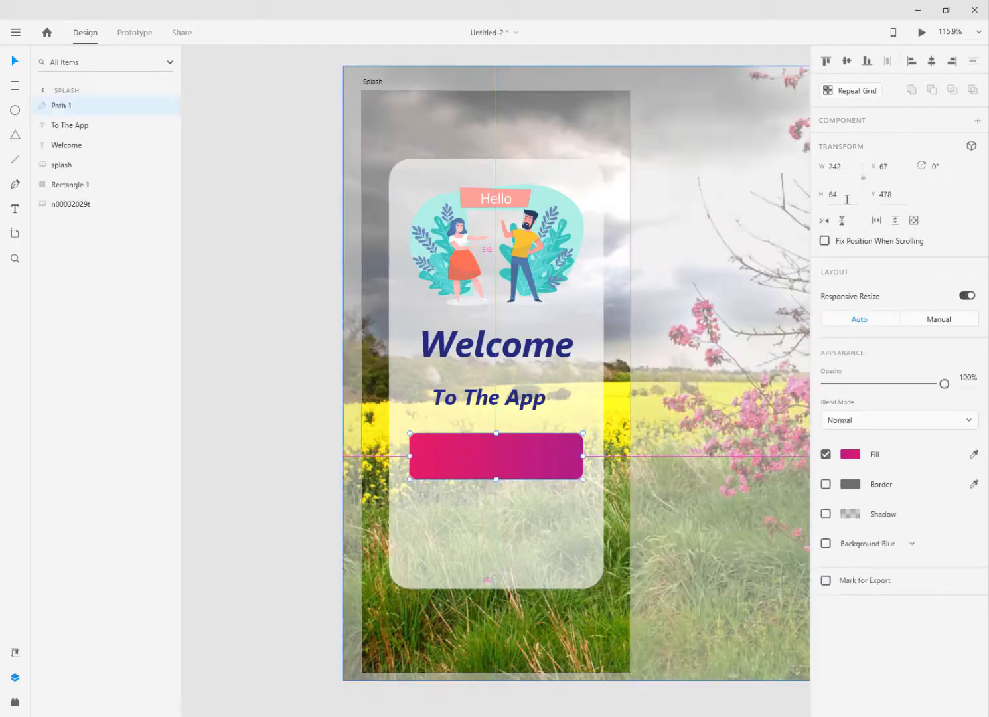
pyautogui.click(841, 195)
pyautogui.write('50')
pyautogui.press('Return')
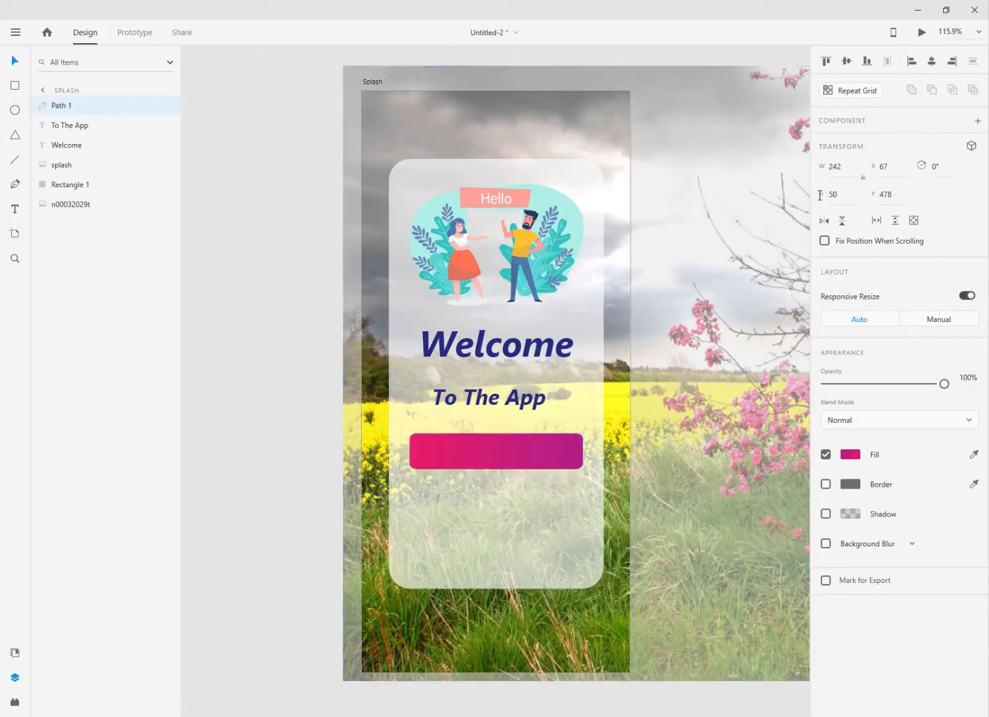
pyautogui.click(838, 167)
pyautogui.write('240')
pyautogui.press('Return')
pyautogui.click(932, 61)
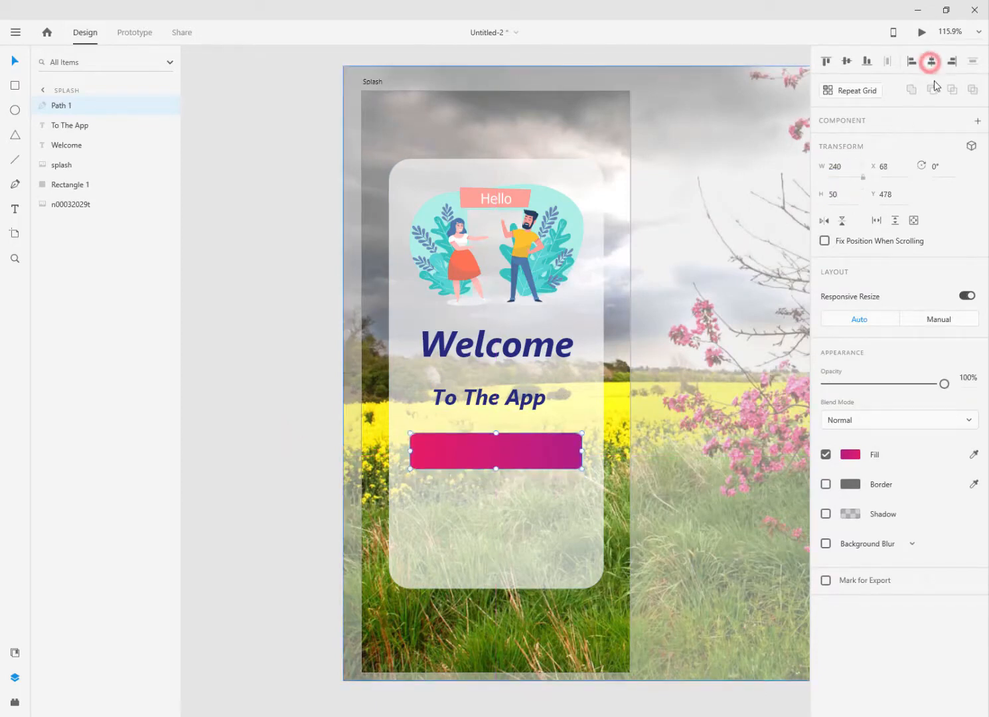
pyautogui.click(296, 571)
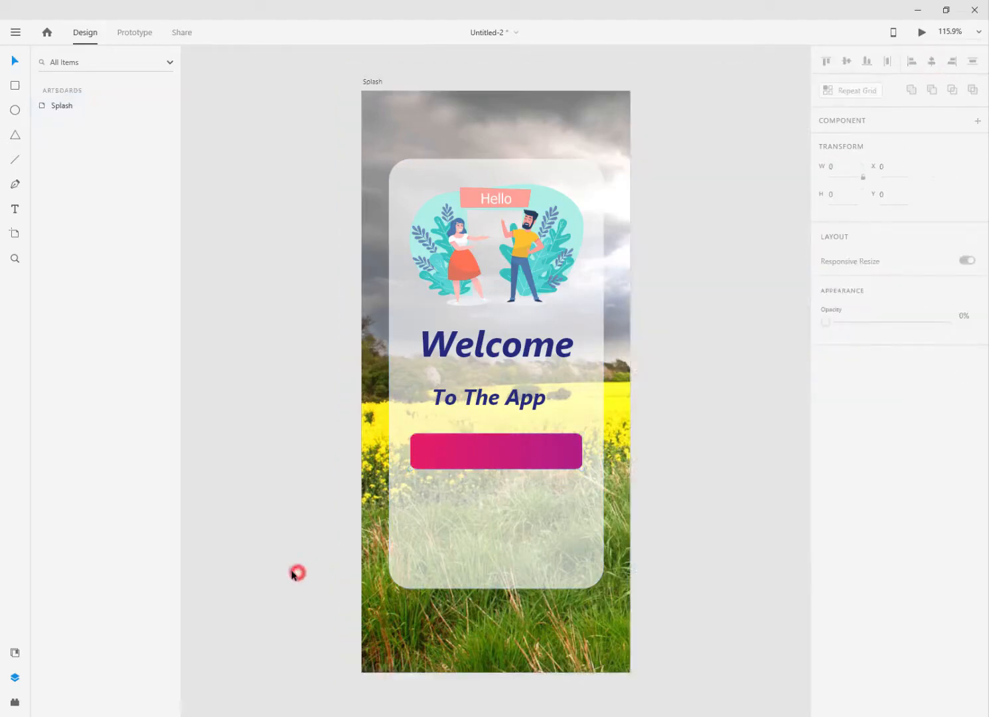
# Step: Add a white "Login" label in size 18 Bold on the gradient button and centre it horizontally on the artboard
pyautogui.click(15, 208)
pyautogui.click(494, 453)
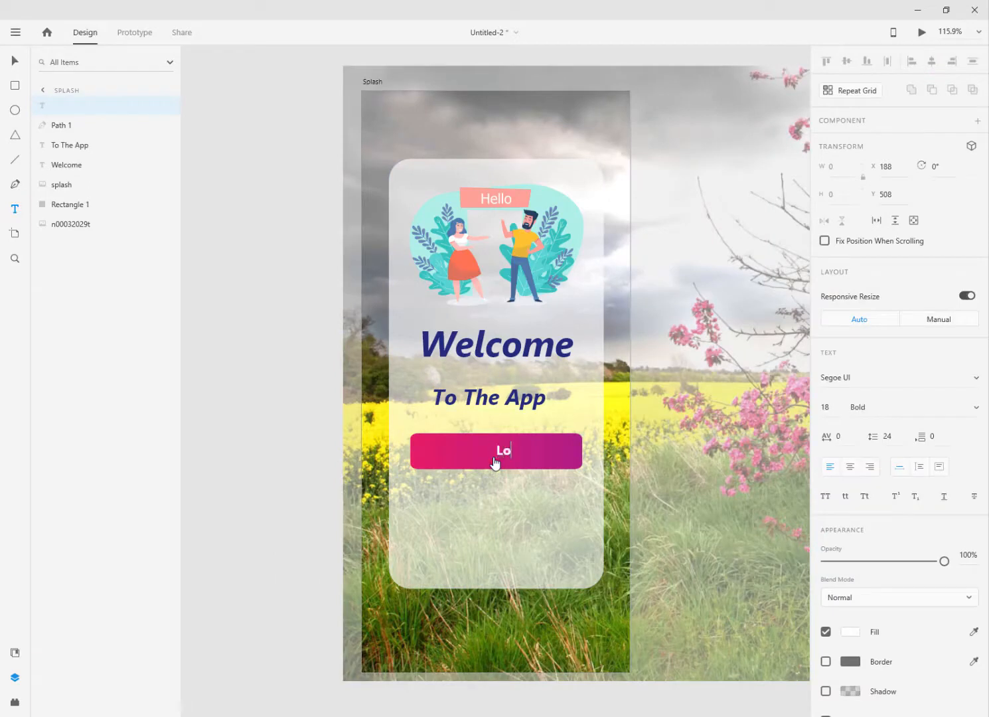
pyautogui.write('Login')
pyautogui.click(15, 60)
pyautogui.moveTo(522, 457); pyautogui.dragTo(500, 457)
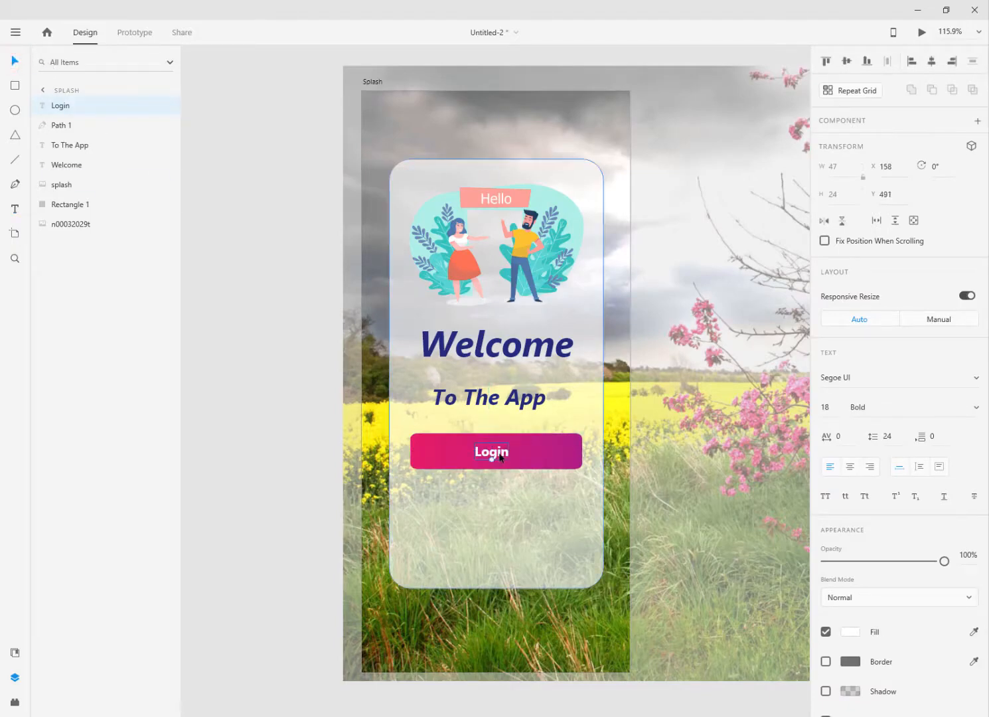
pyautogui.click(932, 61)
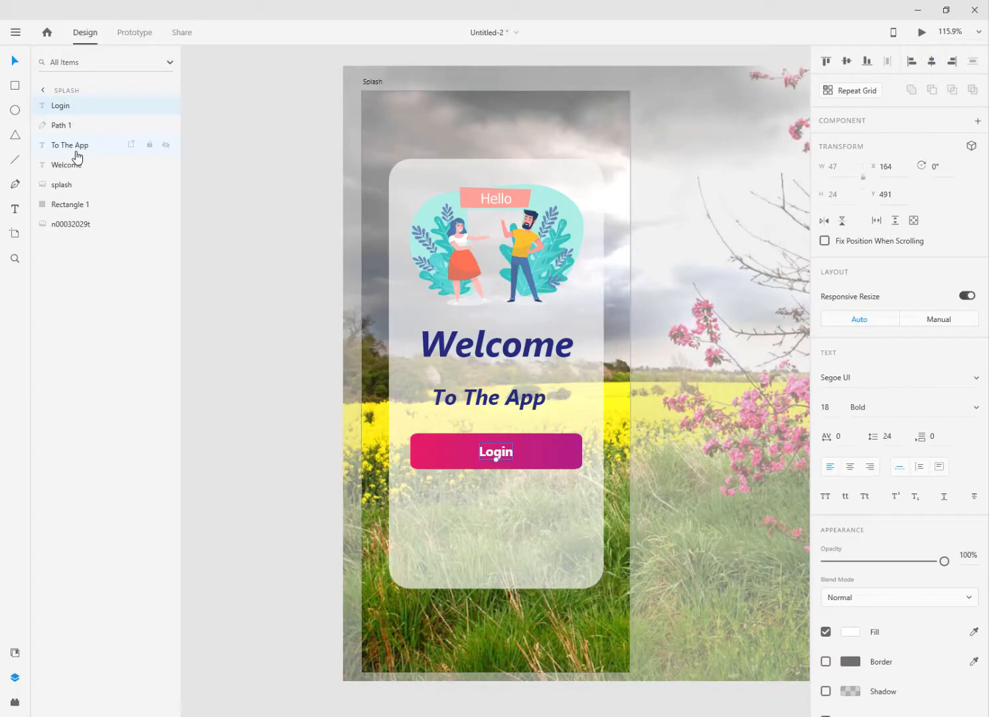
# Step: Group the Login label with its gradient button shape and select the group on the artboard
pyautogui.click(71, 206)
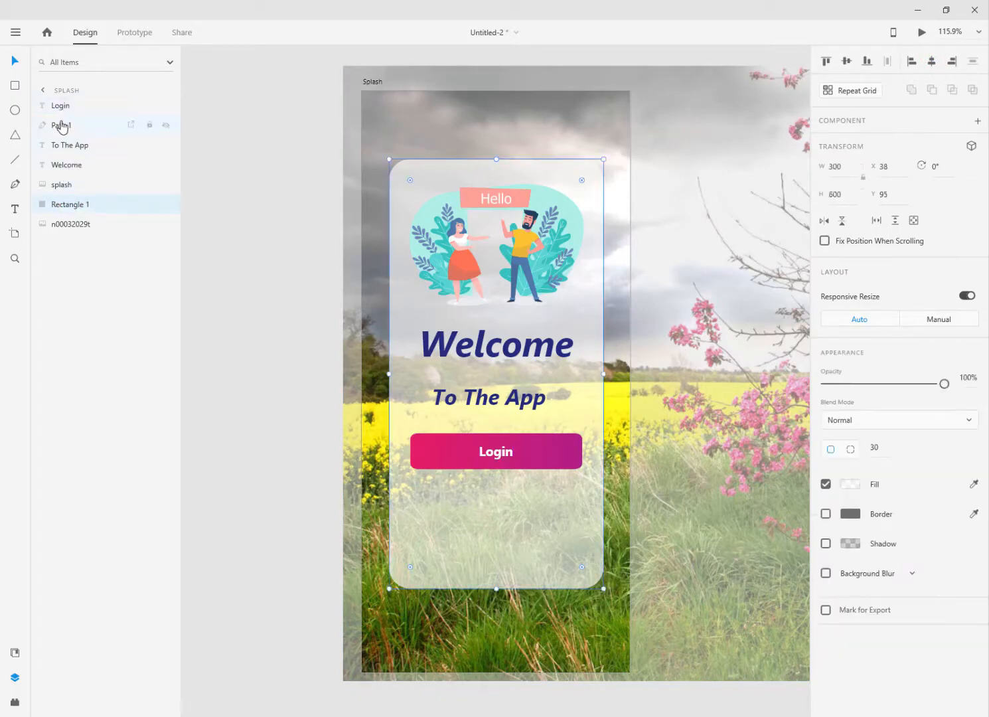
pyautogui.click(62, 126)
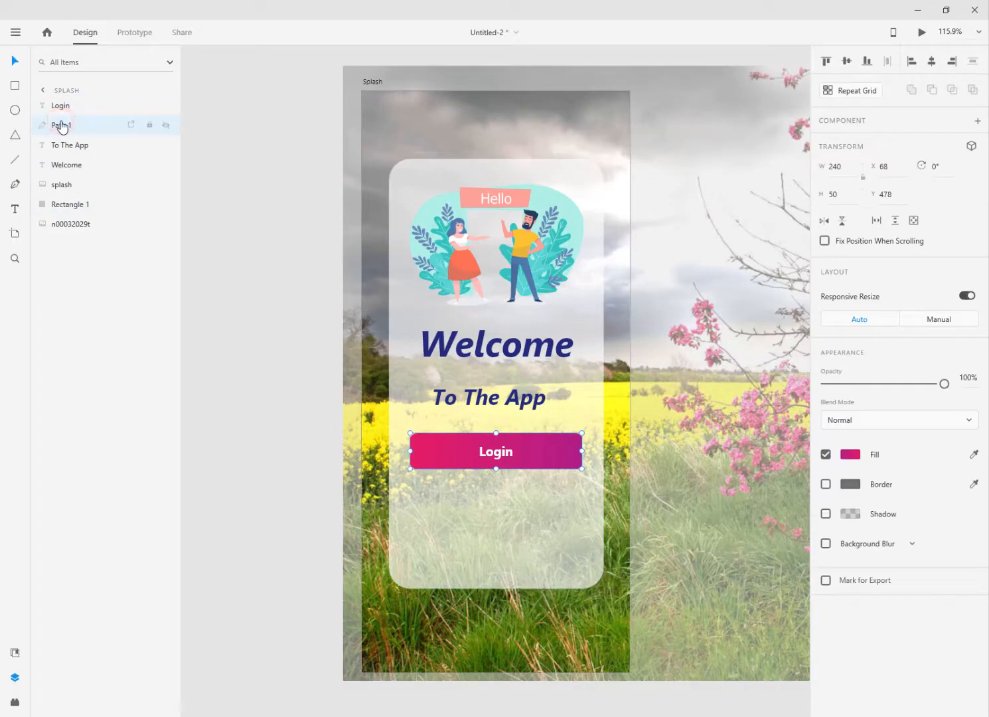
pyautogui.keyDown('shift'); pyautogui.click(62, 106); pyautogui.keyUp('shift')
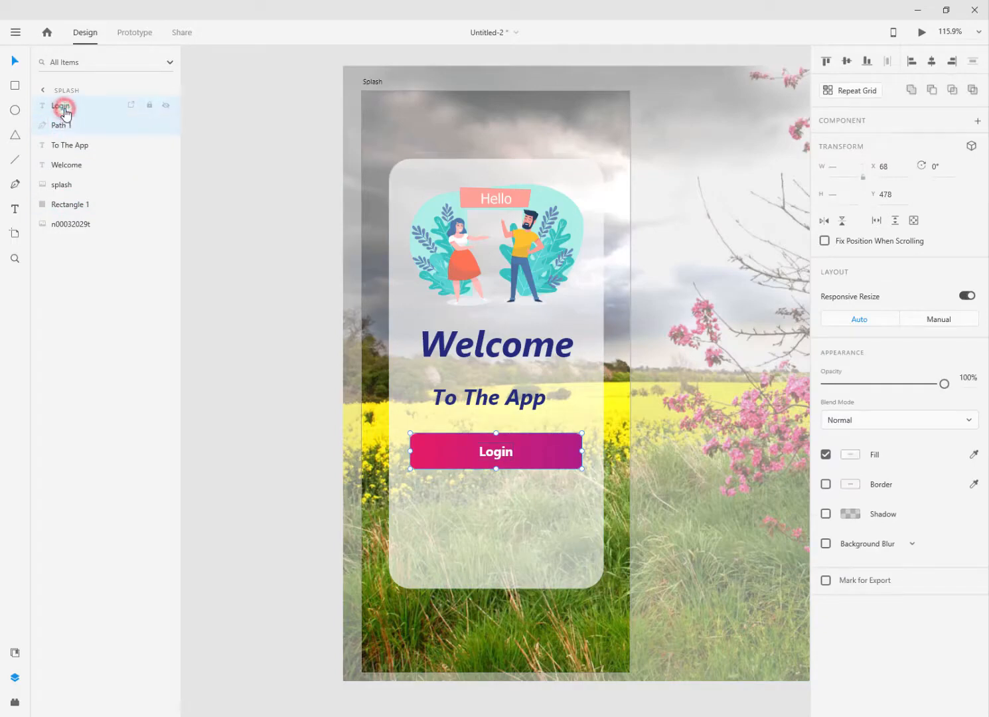
pyautogui.rightClick(63, 107)
pyautogui.click(100, 302)
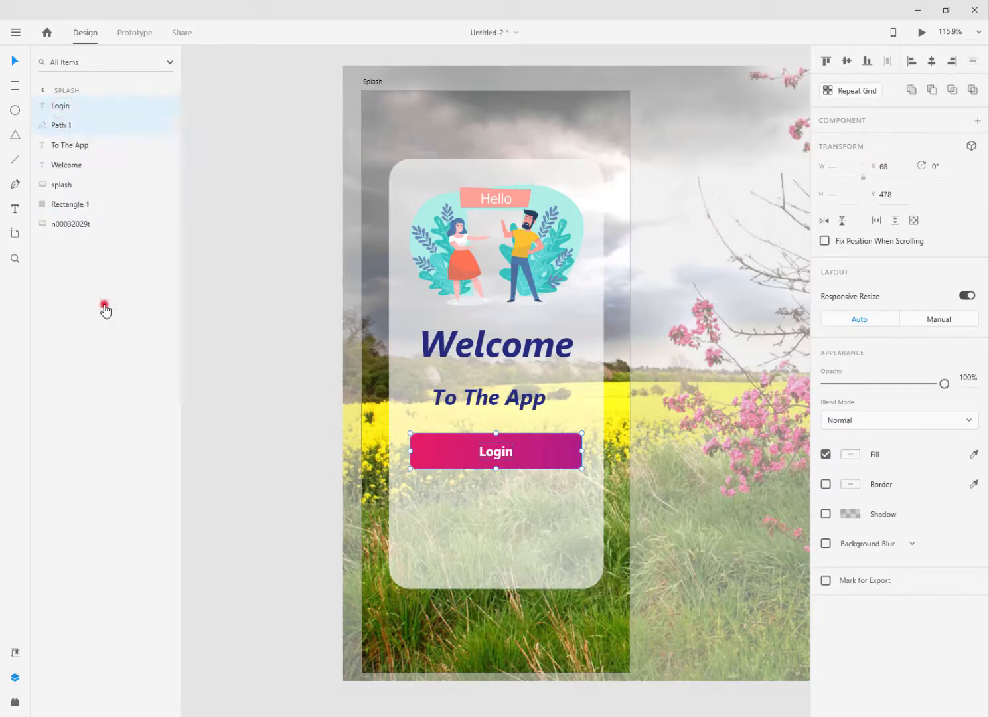
pyautogui.click(245, 387)
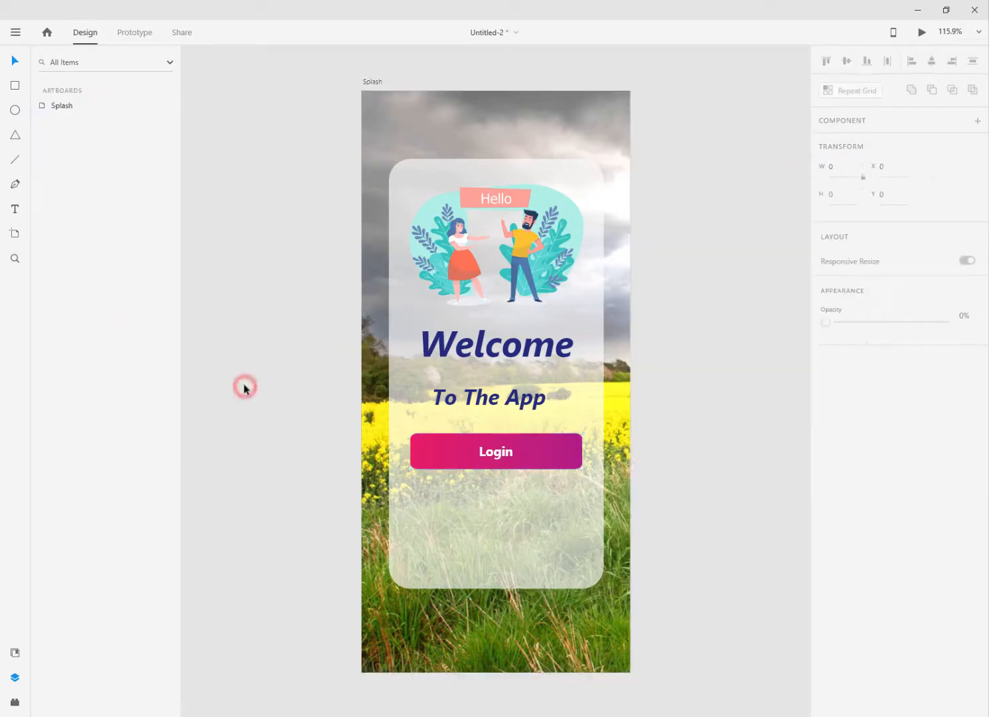
pyautogui.click(568, 450)
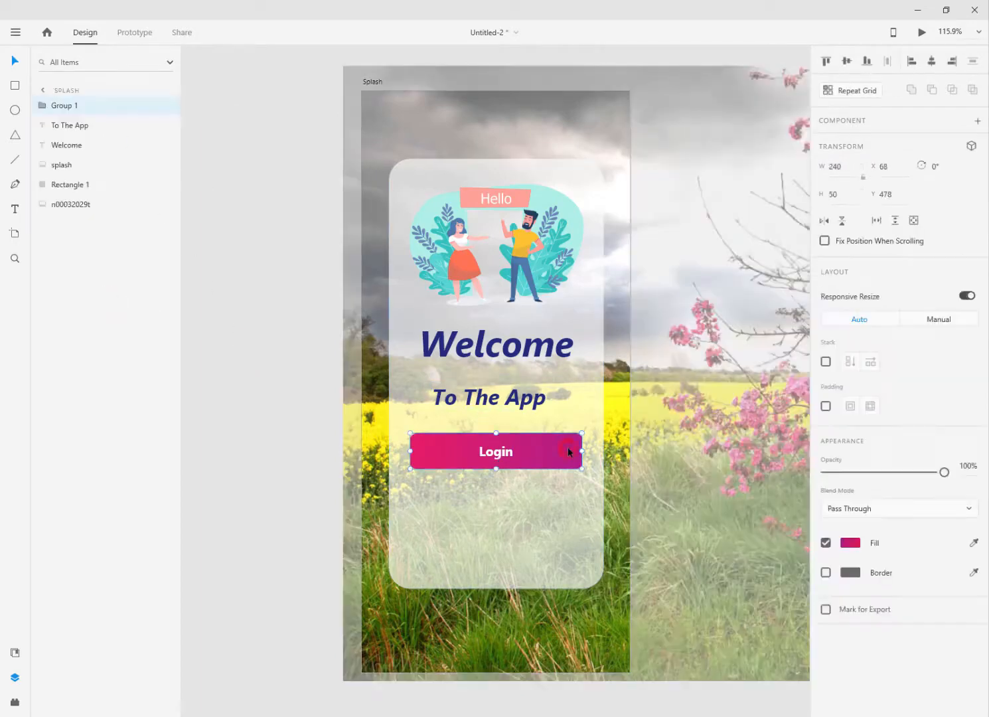
# Step: Duplicate the Login button group and place the copy directly below the original at Y 550, keeping it horizontally aligned
pyautogui.rightClick(64, 106)
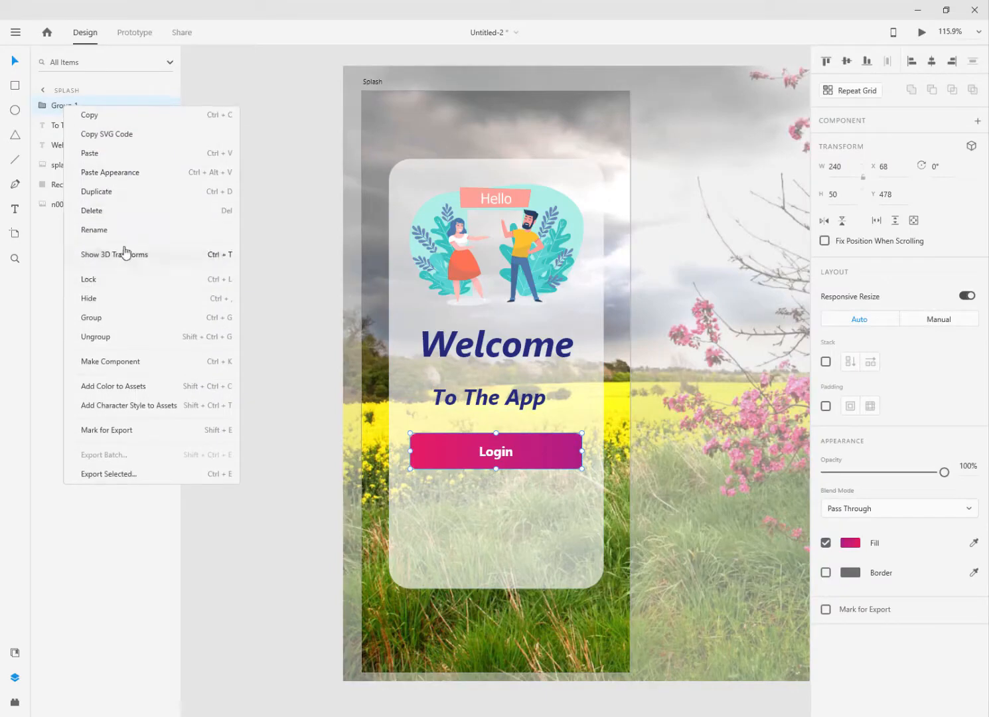
pyautogui.click(132, 115)
pyautogui.rightClick(214, 164)
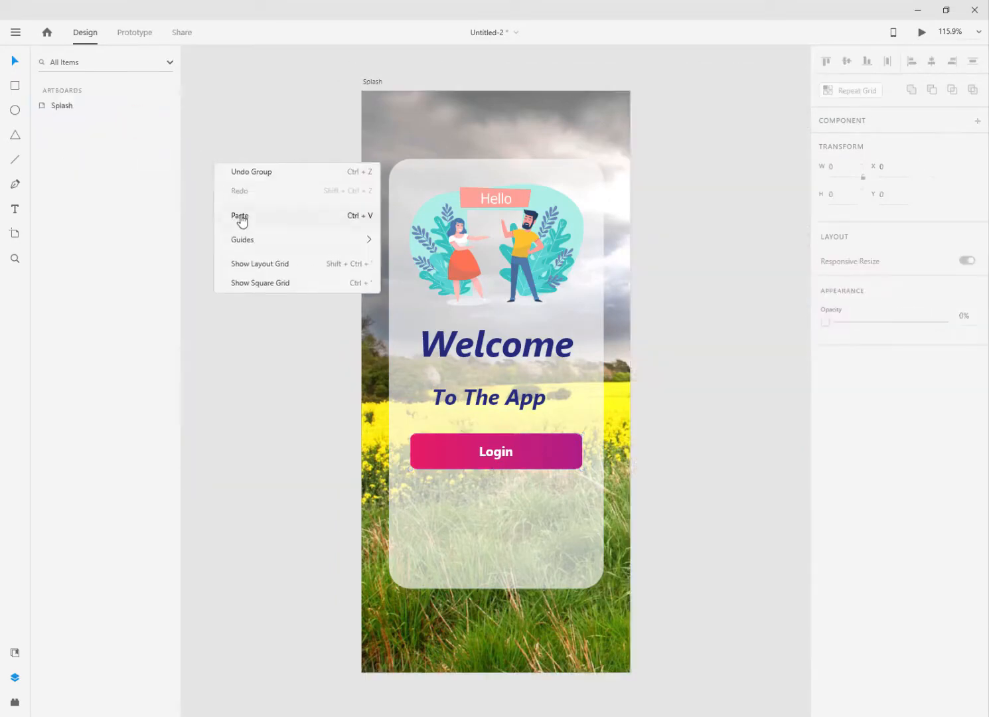
pyautogui.click(242, 220)
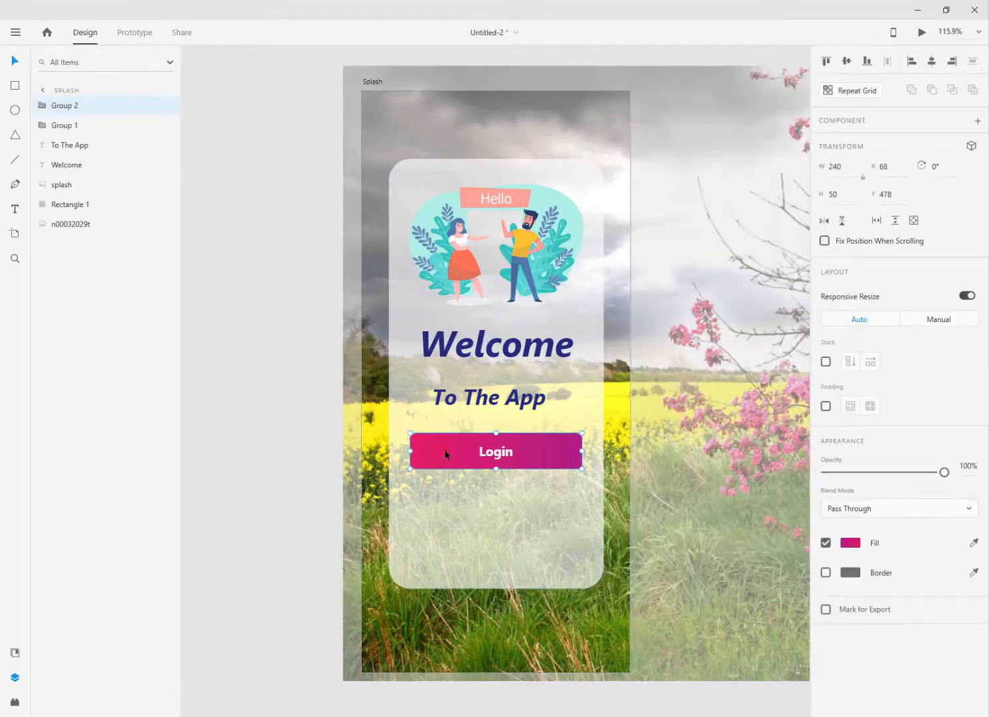
pyautogui.moveTo(445, 449); pyautogui.dragTo(445, 501)
# Step: Change the label text of the lower button to "SignUp"
pyautogui.doubleClick(503, 503)
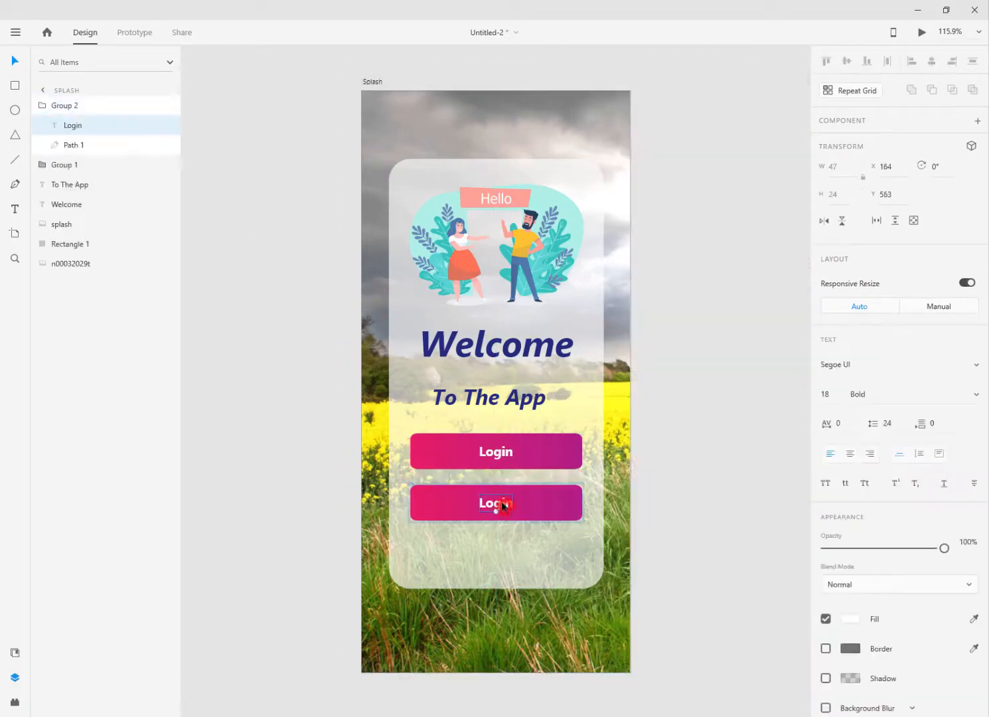
pyautogui.doubleClick(498, 502)
pyautogui.doubleClick(498, 503)
pyautogui.write('SignUp')
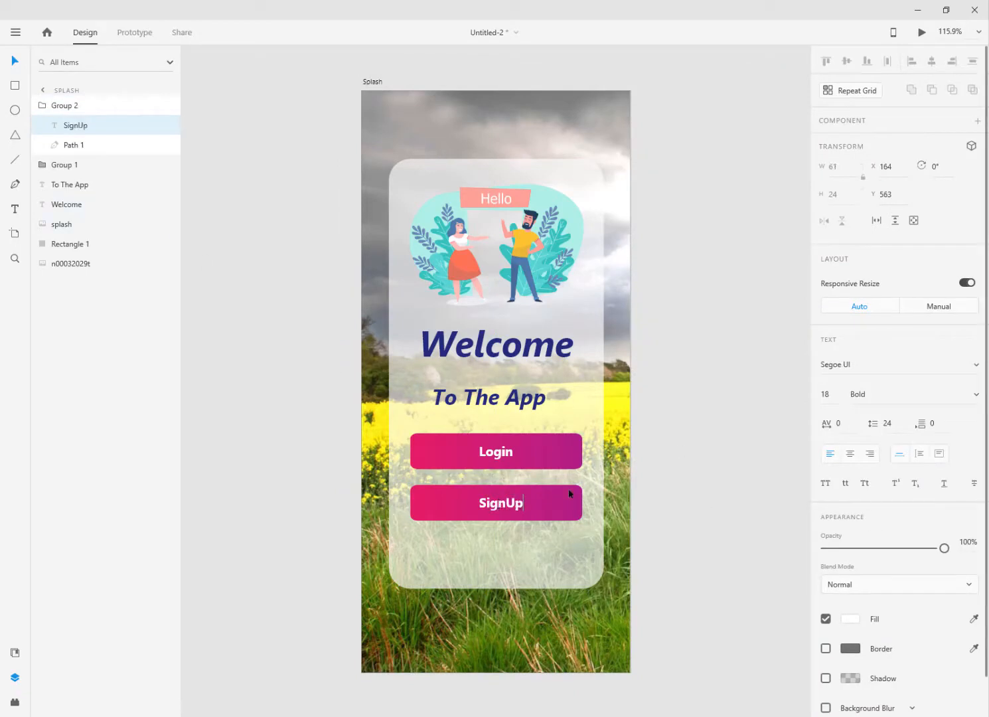
pyautogui.click(561, 506)
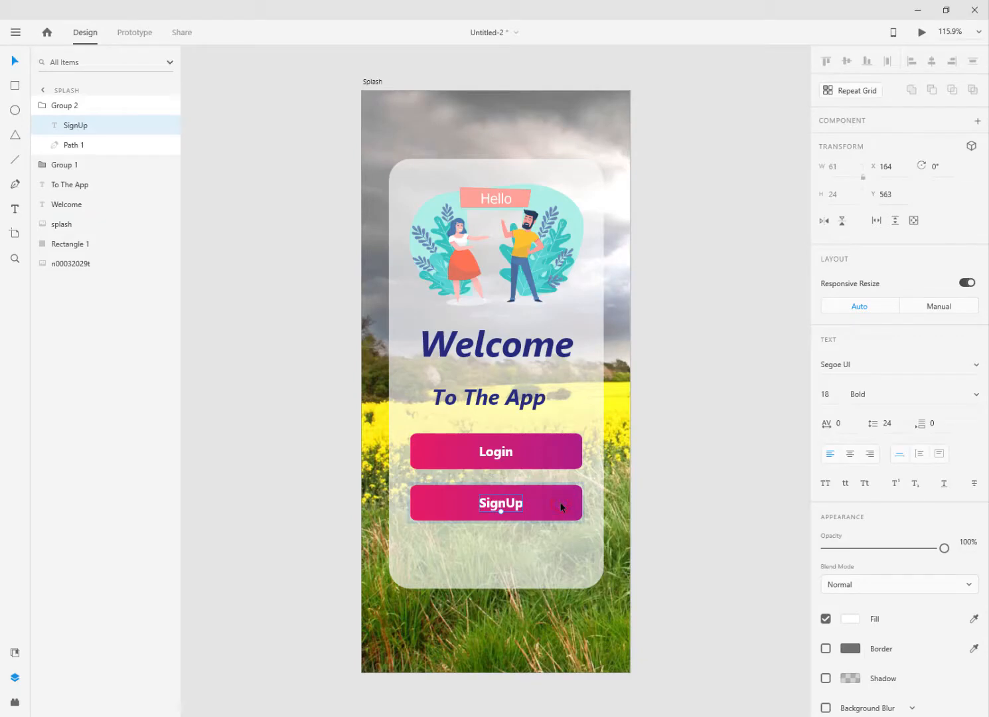
# Step: Recolour the SignUp button's linear gradient, with #FE6702 at its right end and #FFA000 at its left end
pyautogui.click(561, 506)
pyautogui.click(571, 504)
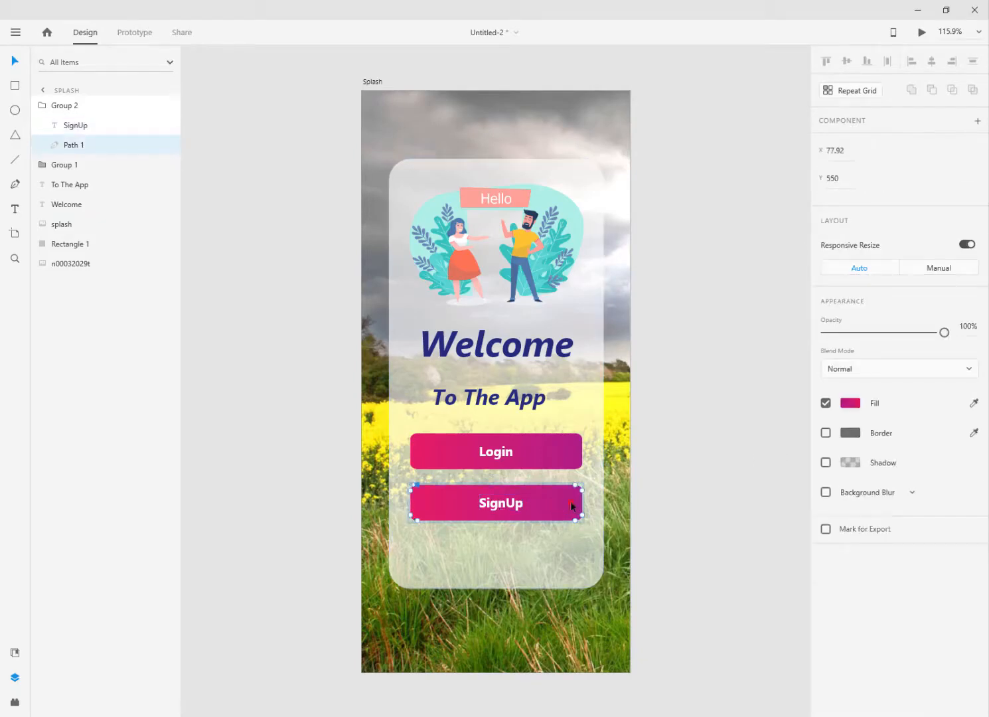
pyautogui.click(850, 403)
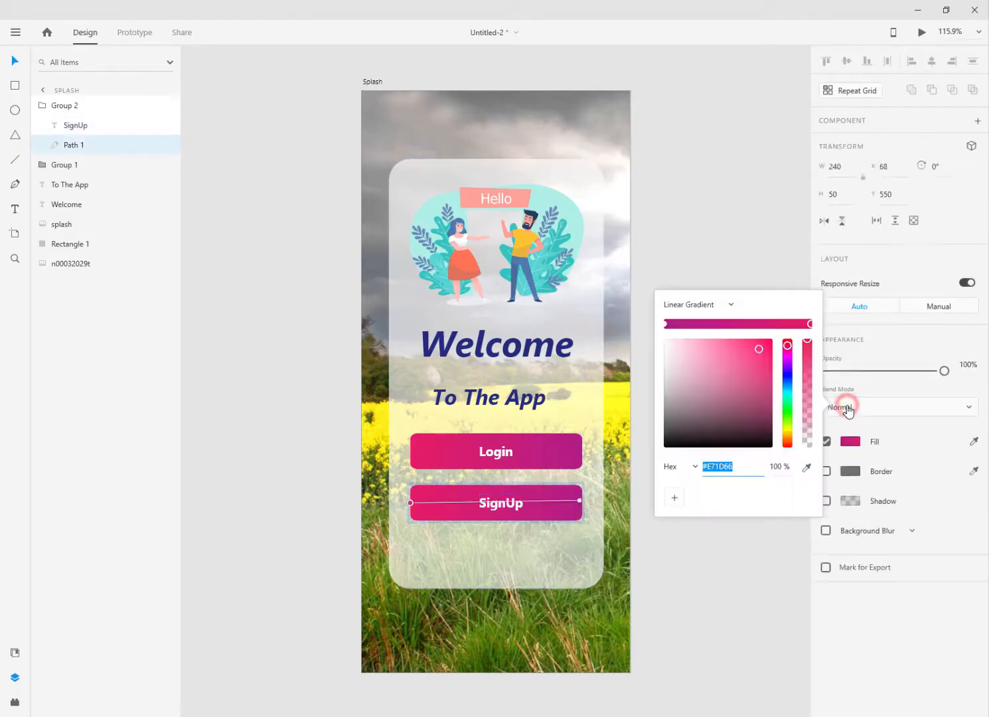
pyautogui.click(666, 324)
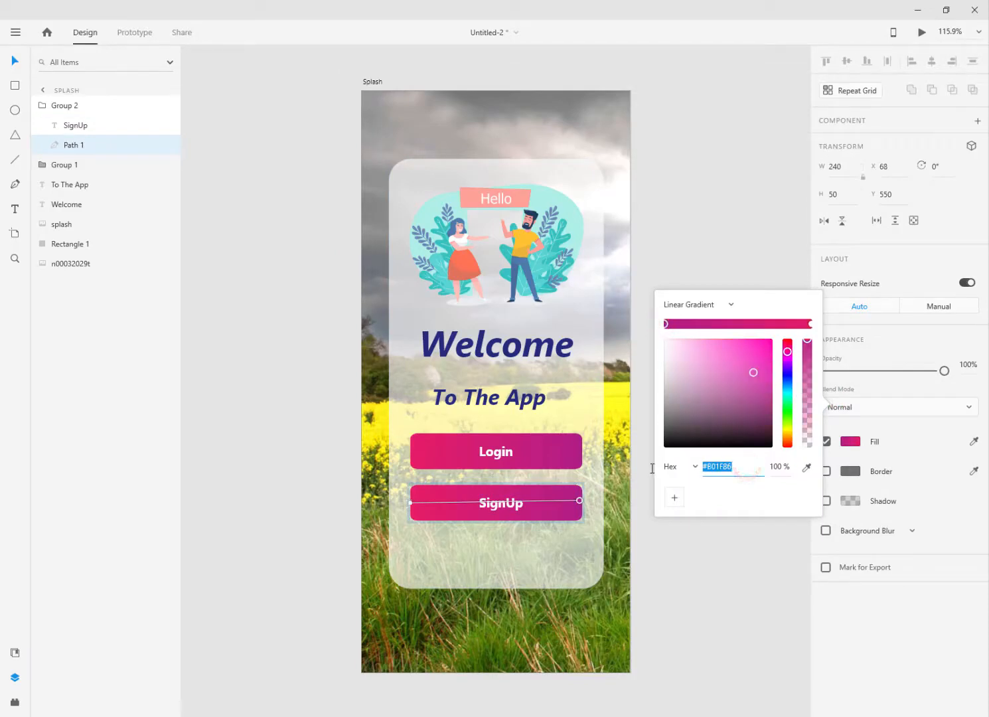
pyautogui.write('#fe6702')
pyautogui.press('Return')
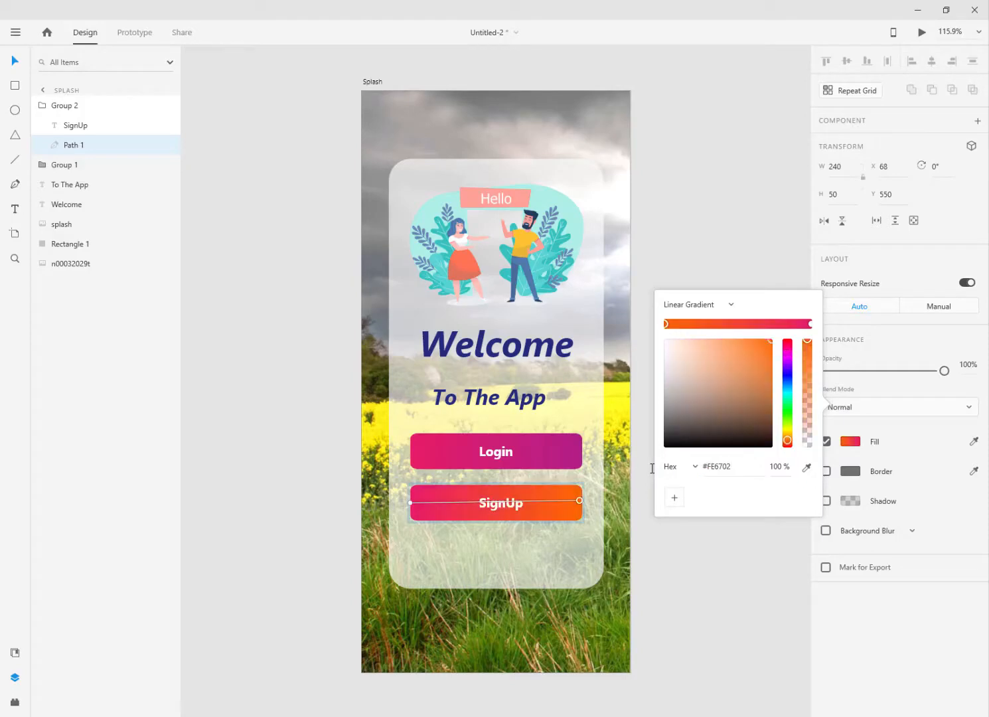
pyautogui.click(811, 324)
pyautogui.click(737, 468)
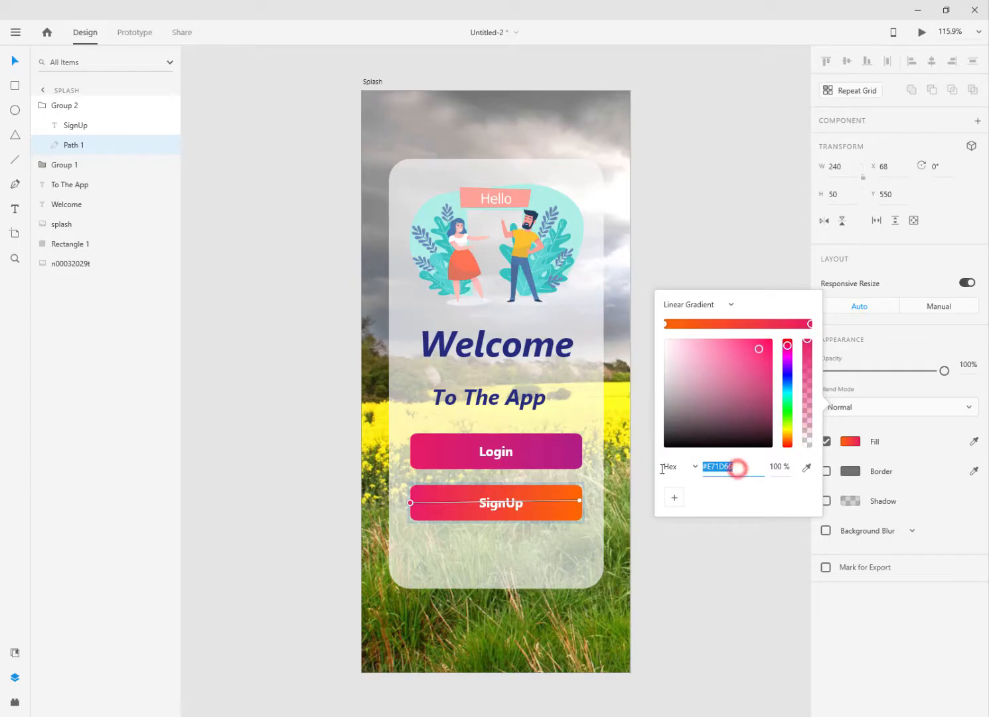
pyautogui.write('#ffa000')
pyautogui.press('Return')
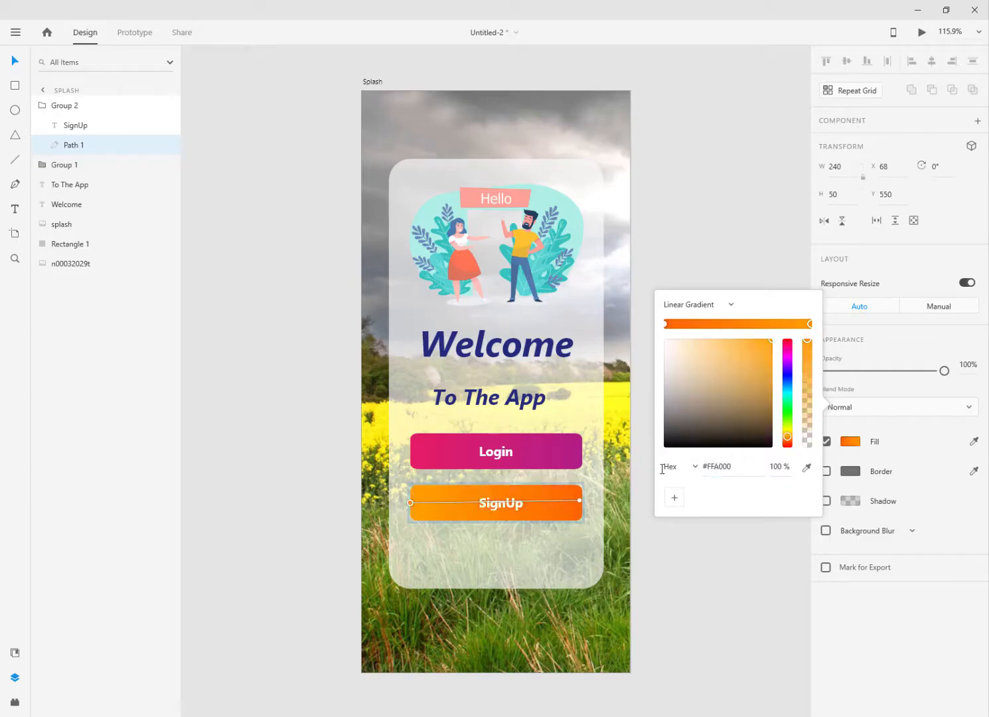
pyautogui.click(686, 572)
# Step: Move the SignUp label so that it is horizontally centred within its orange button
pyautogui.doubleClick(512, 504)
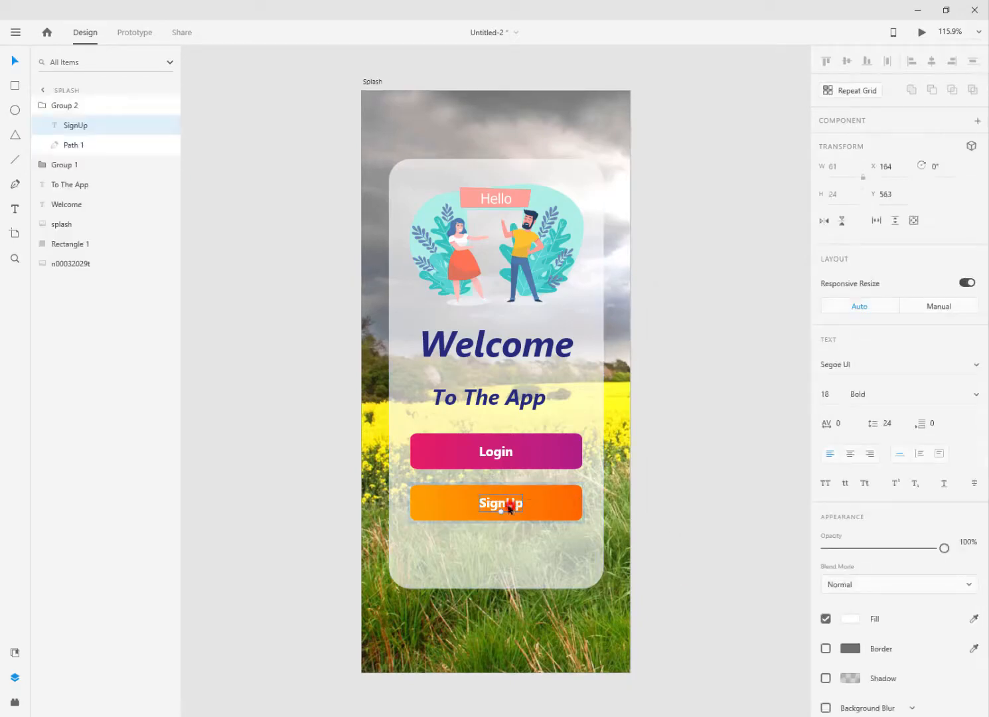
pyautogui.moveTo(510, 506); pyautogui.dragTo(505, 508)
pyautogui.click(562, 513)
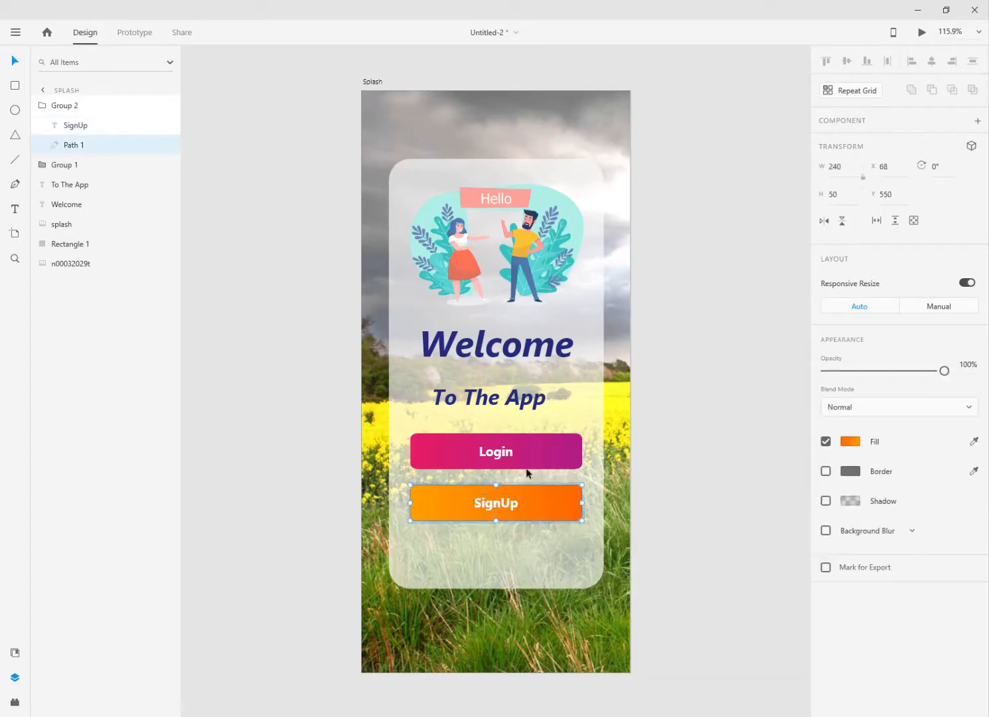
# Step: Move the Login and SignUp button groups down together, with the Login group at Y 531
pyautogui.click(61, 105)
pyautogui.click(73, 166)
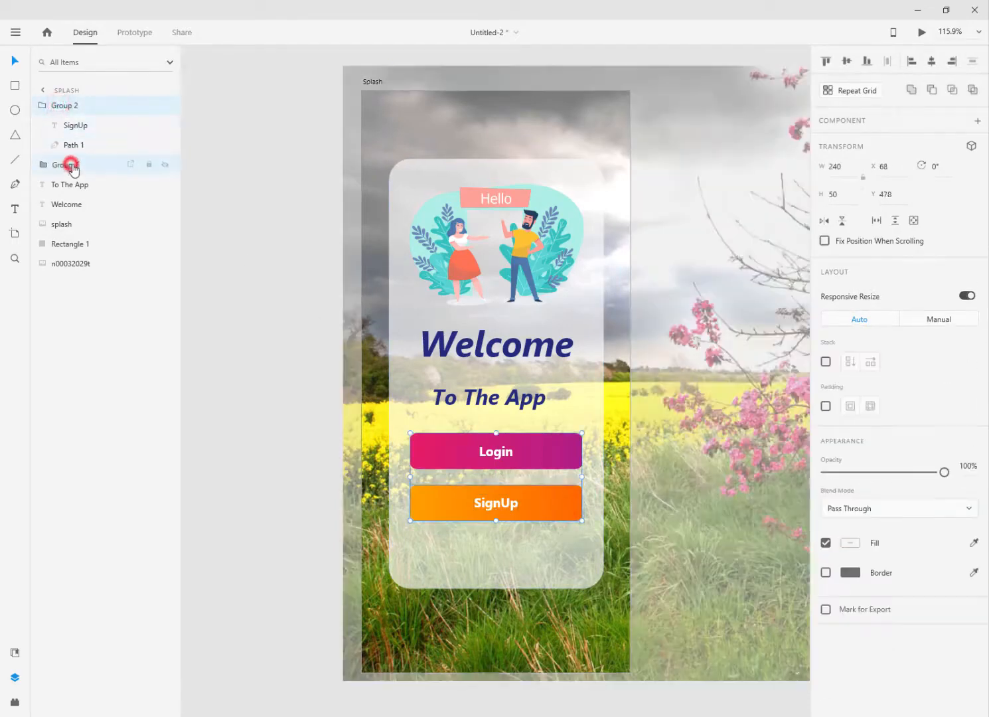
pyautogui.moveTo(528, 448); pyautogui.dragTo(527, 486)
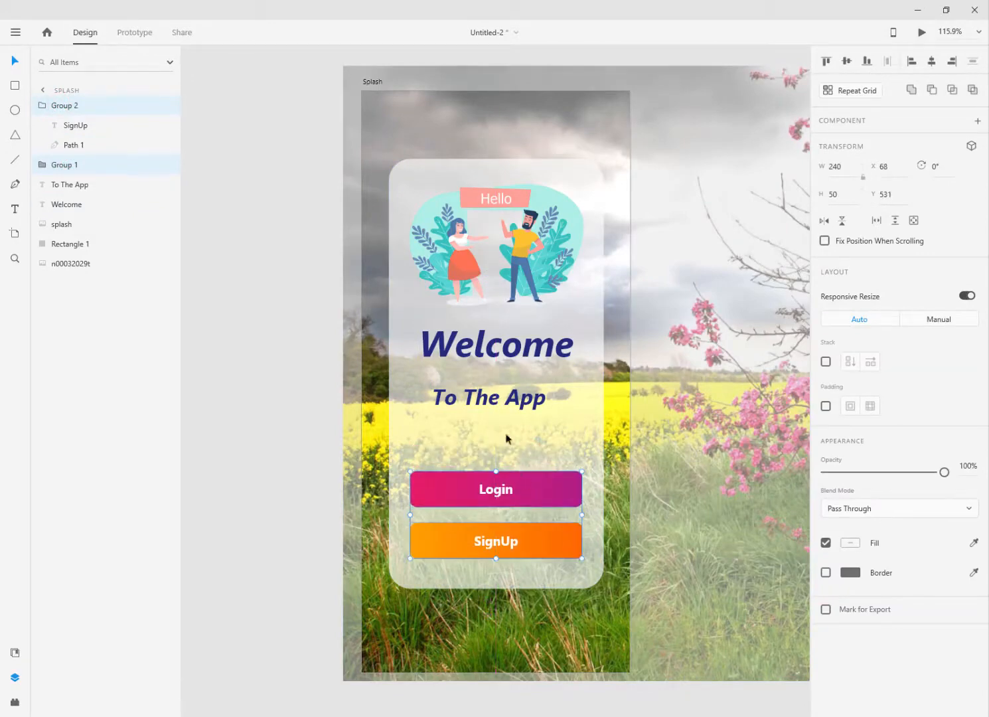
pyautogui.click(269, 287)
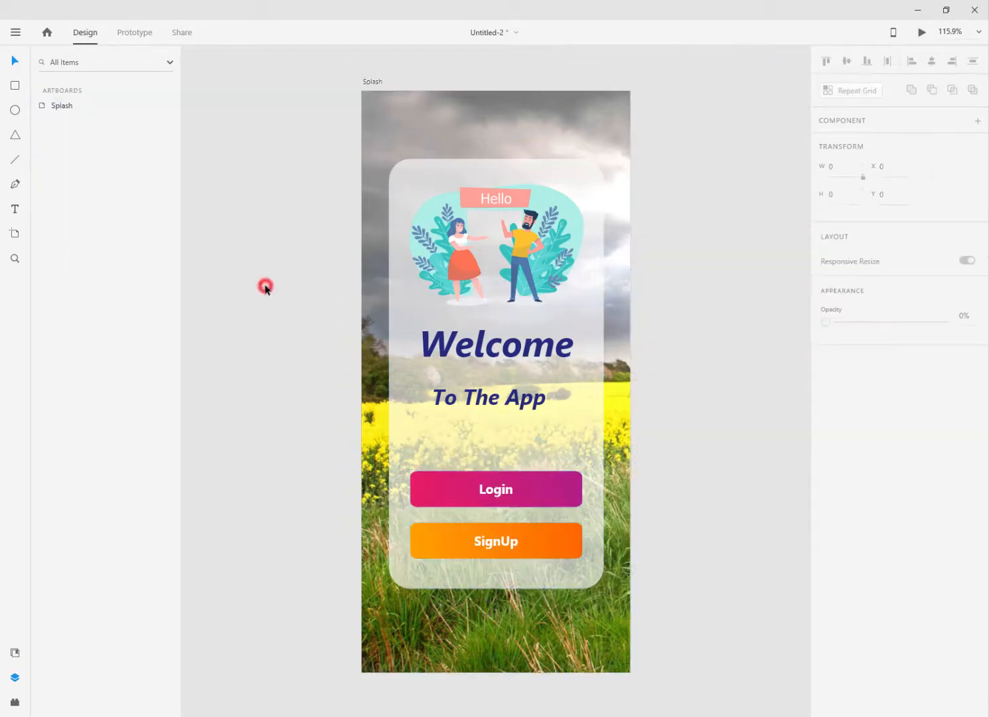
# Step: Preview the splash screen in a separate window beside the artboard, and close the preview
pyautogui.click(925, 32)
pyautogui.moveTo(184, 200); pyautogui.dragTo(188, 107)
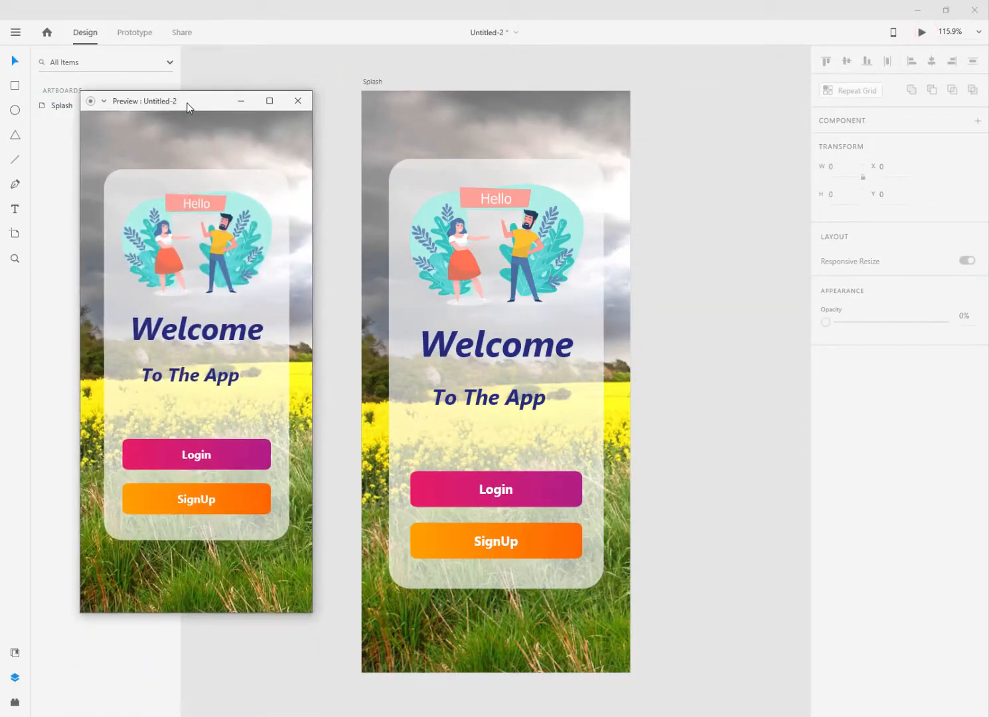
pyautogui.click(297, 101)
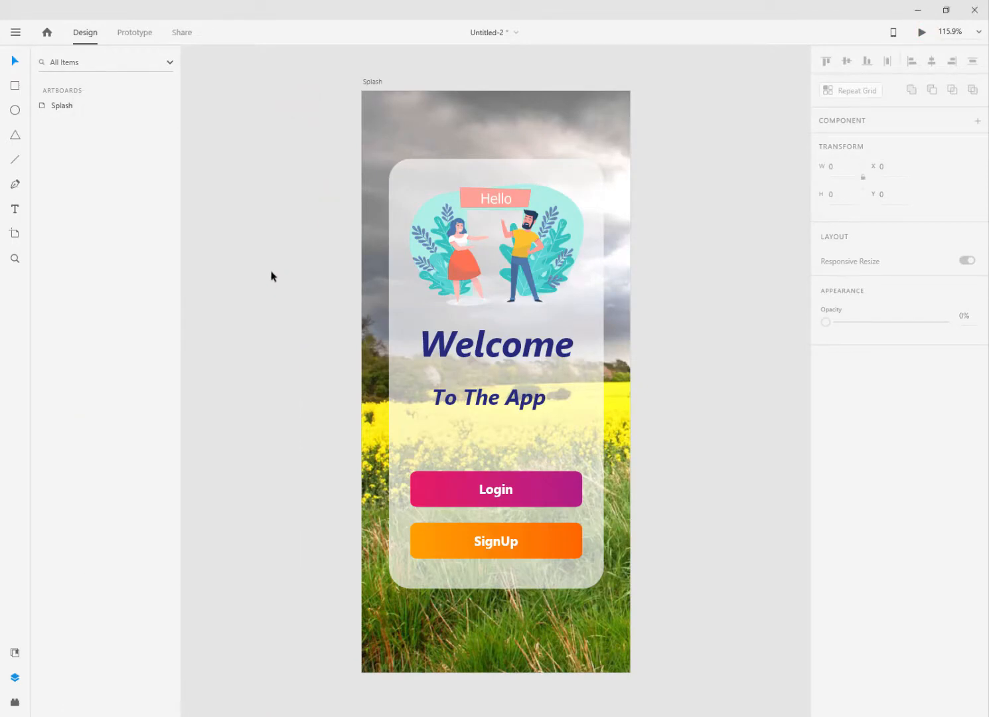
# Step: Duplicate the Splash artboard beside the original and fit both artboards in view
pyautogui.rightClick(65, 113)
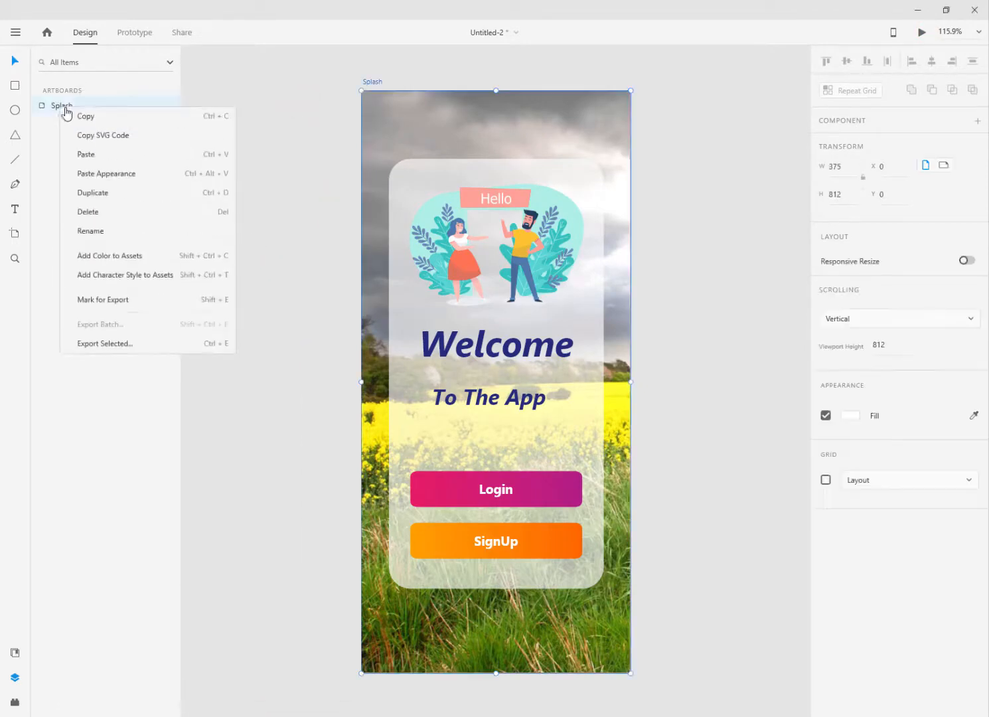
pyautogui.click(77, 116)
pyautogui.rightClick(232, 197)
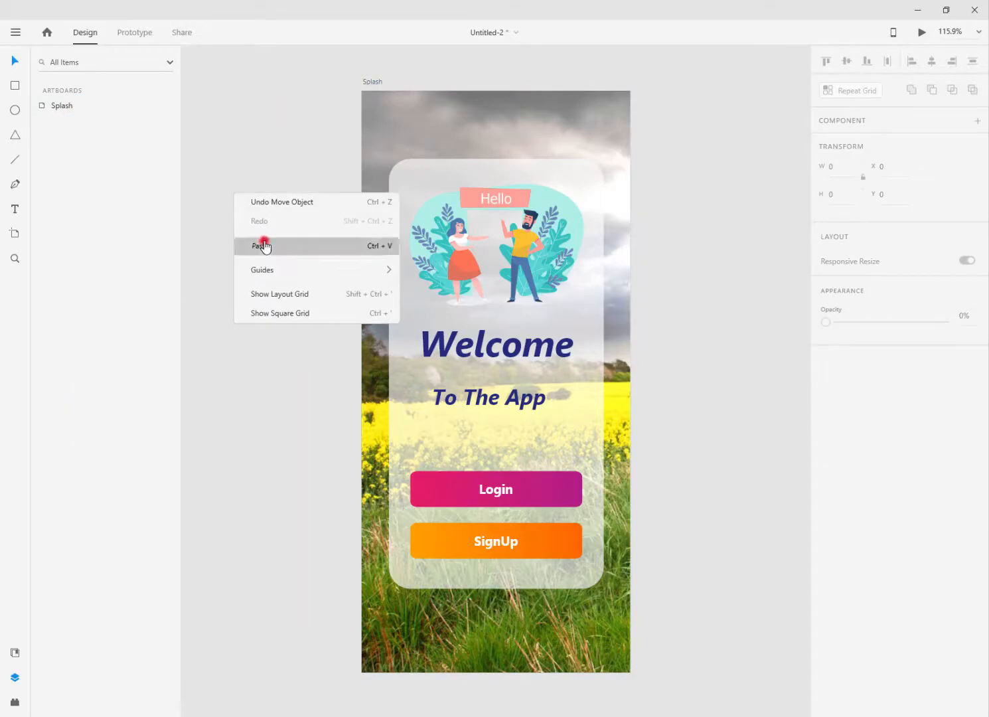
pyautogui.click(260, 245)
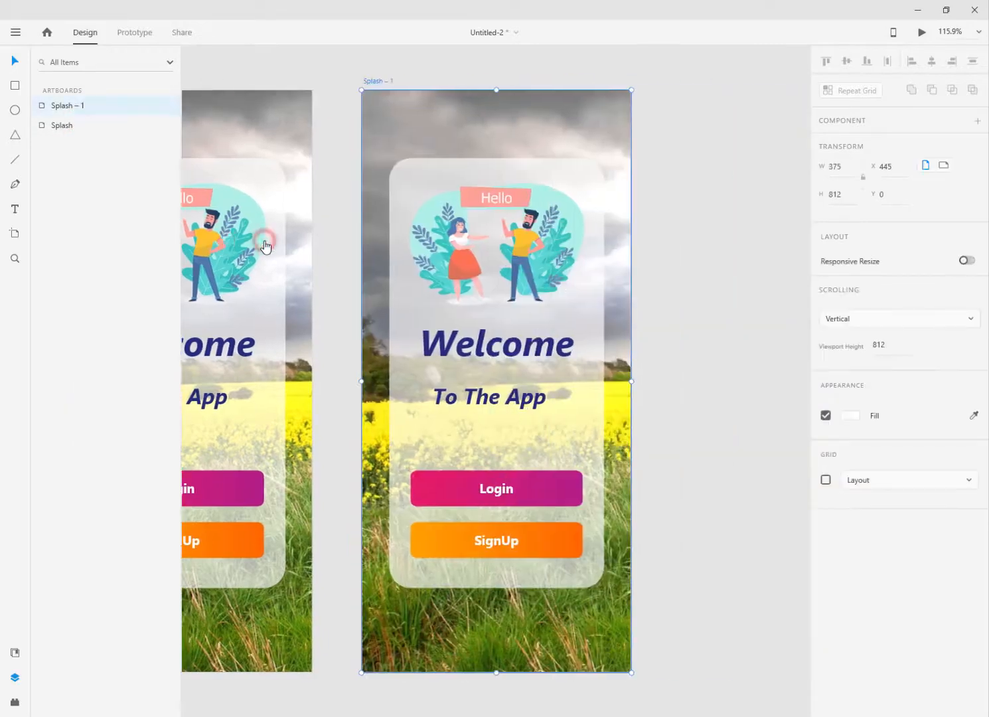
pyautogui.click(706, 396)
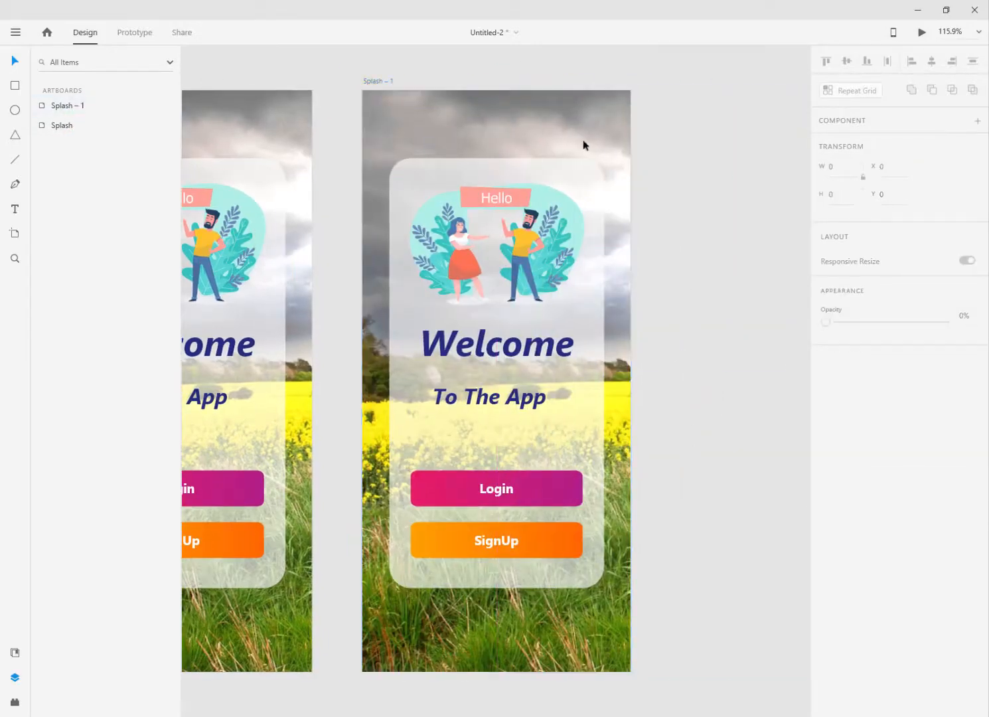
pyautogui.hotkey('ctrl', '0')
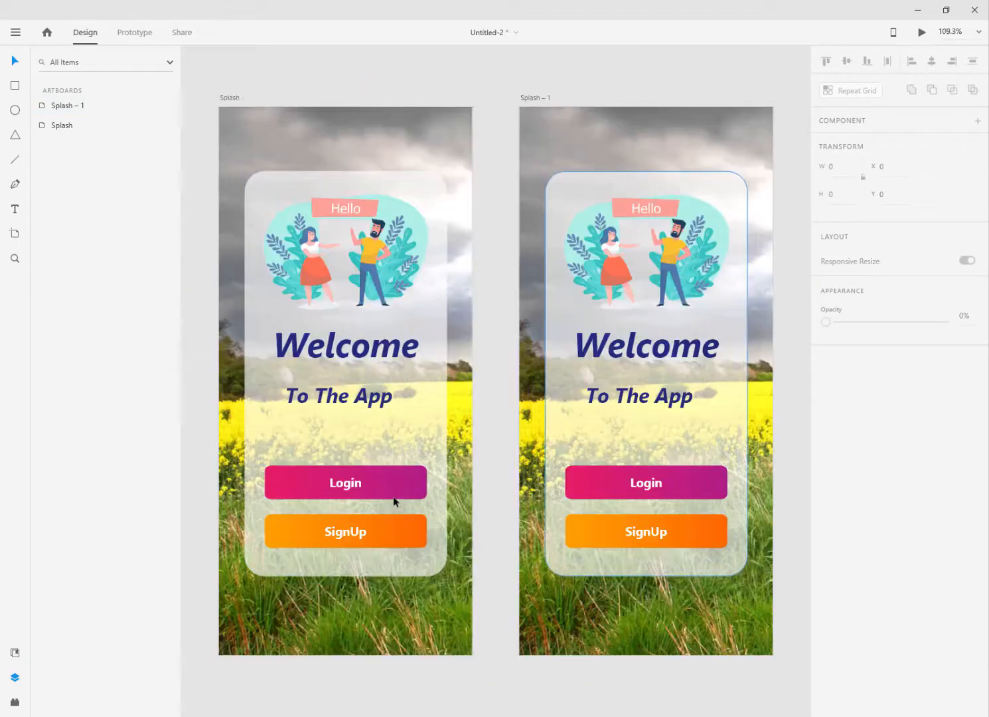
# Step: Shift the background photo in the copied artboard to the left so the pink blossom tree fills its frame
pyautogui.click(557, 154)
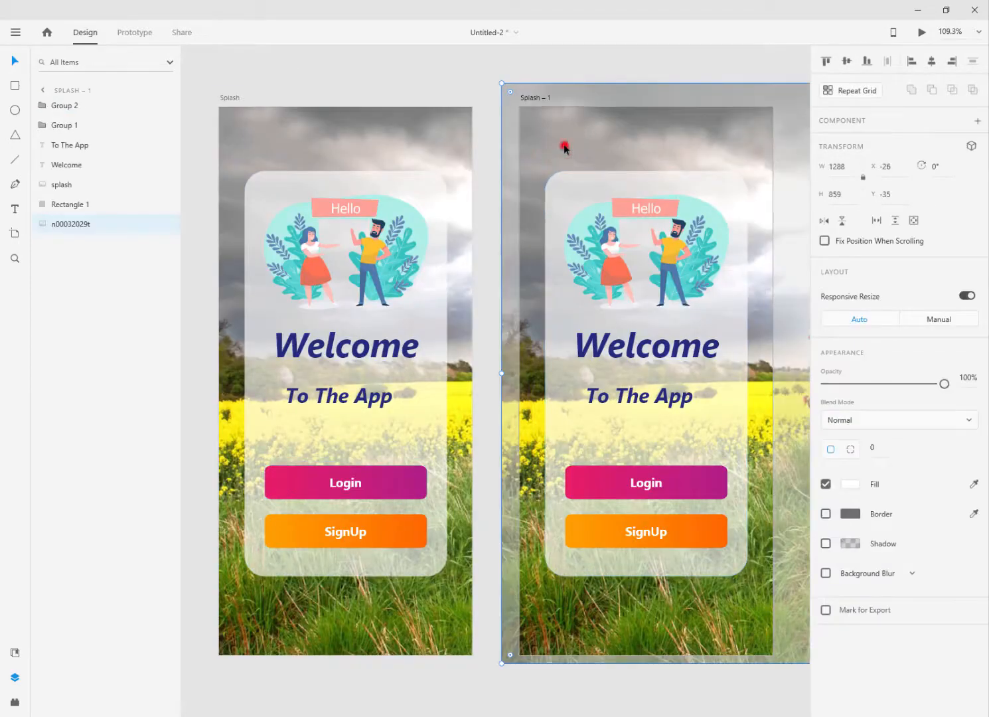
pyautogui.doubleClick(561, 151)
pyautogui.moveTo(681, 179); pyautogui.dragTo(380, 182)
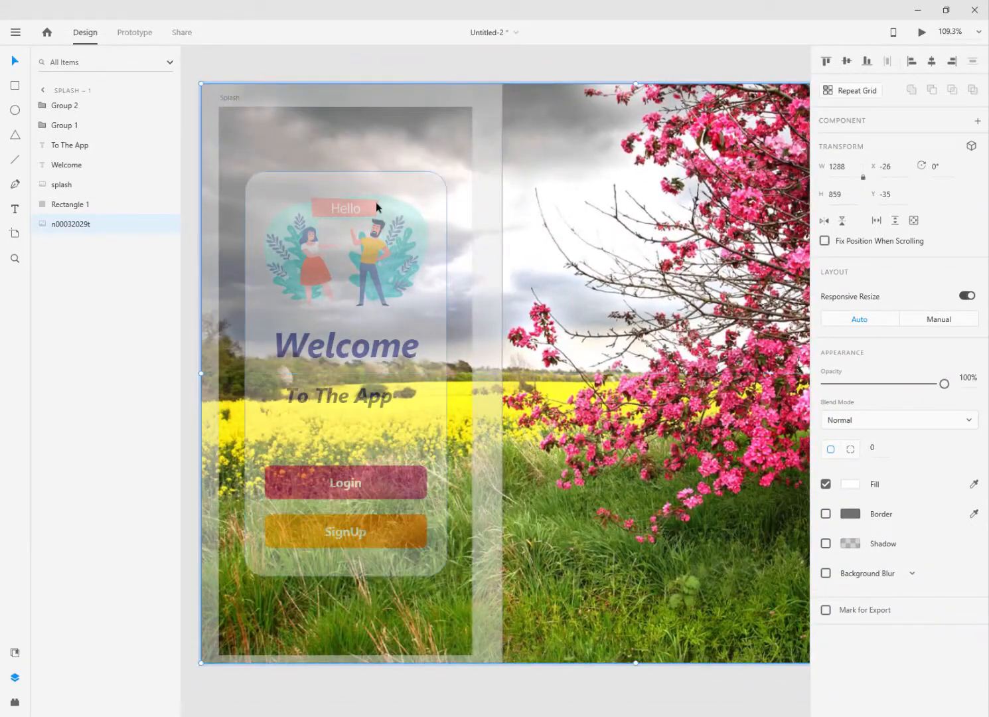
pyautogui.click(186, 347)
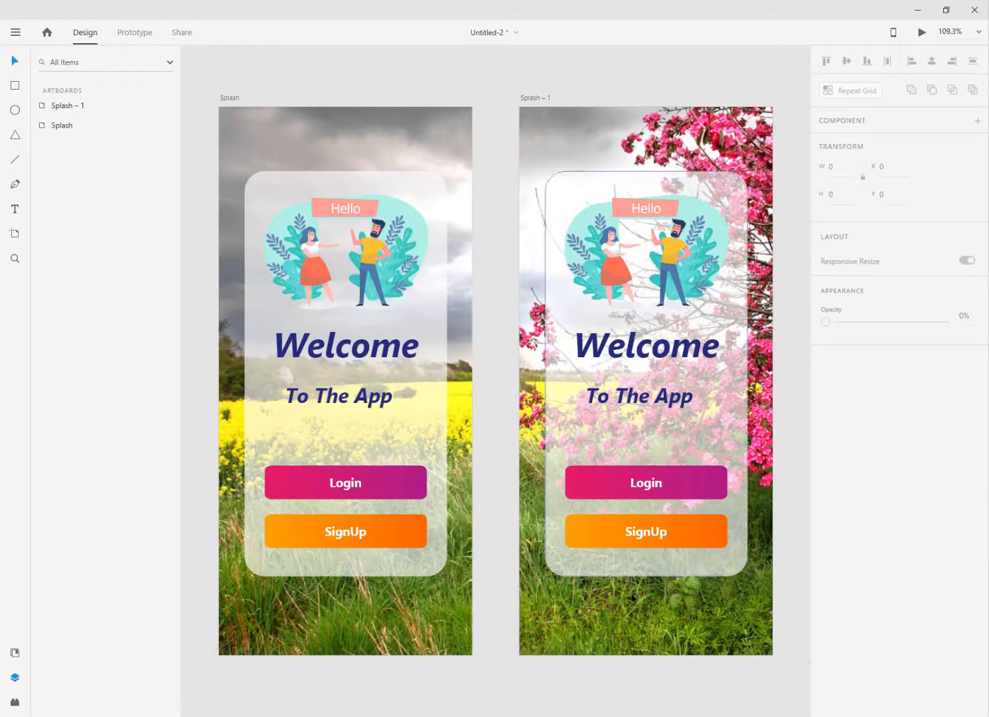
# Step: Delete the illustration, the "Welcome" and "To The App" texts and the SignUp button from the copied artboard
pyautogui.click(657, 276)
pyautogui.press('Delete')
pyautogui.click(656, 347)
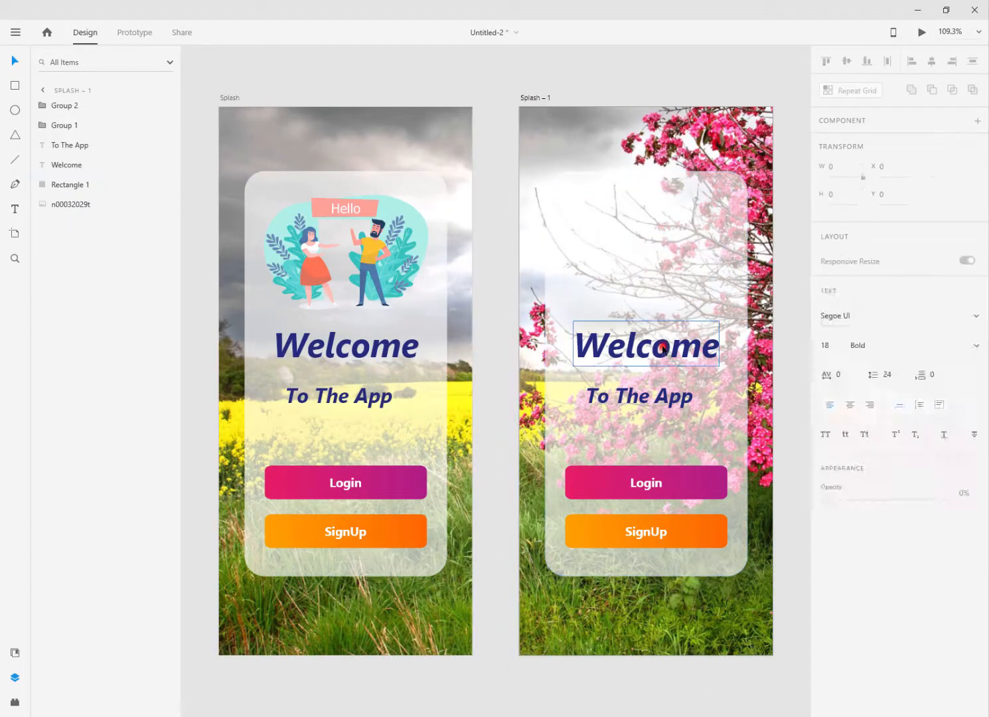
pyautogui.press('Delete')
pyautogui.click(667, 399)
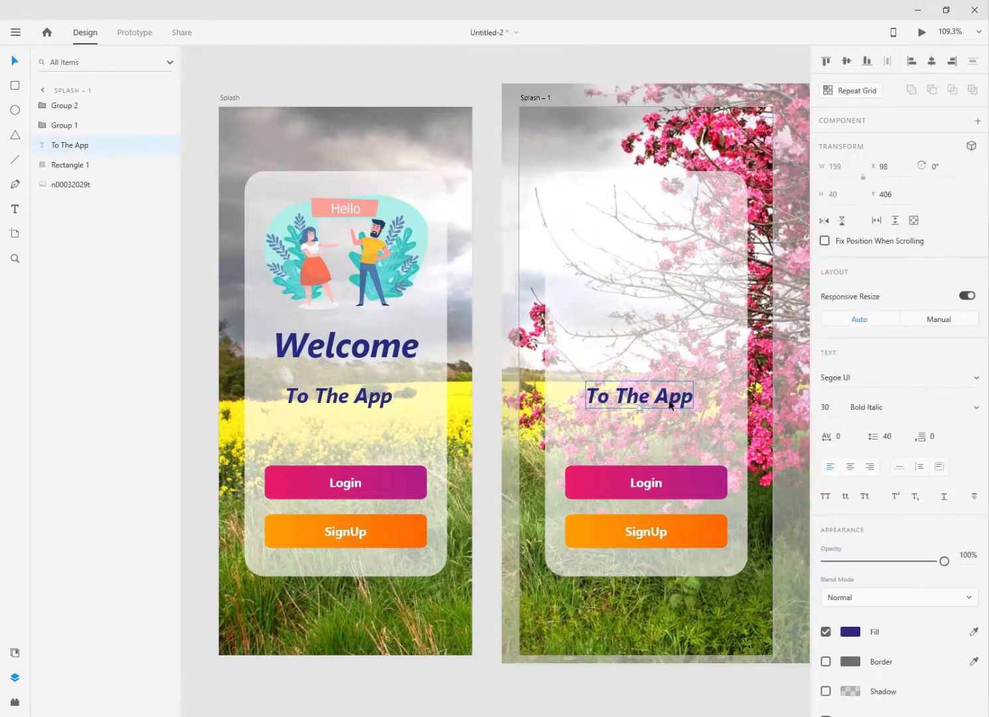
pyautogui.press('Delete')
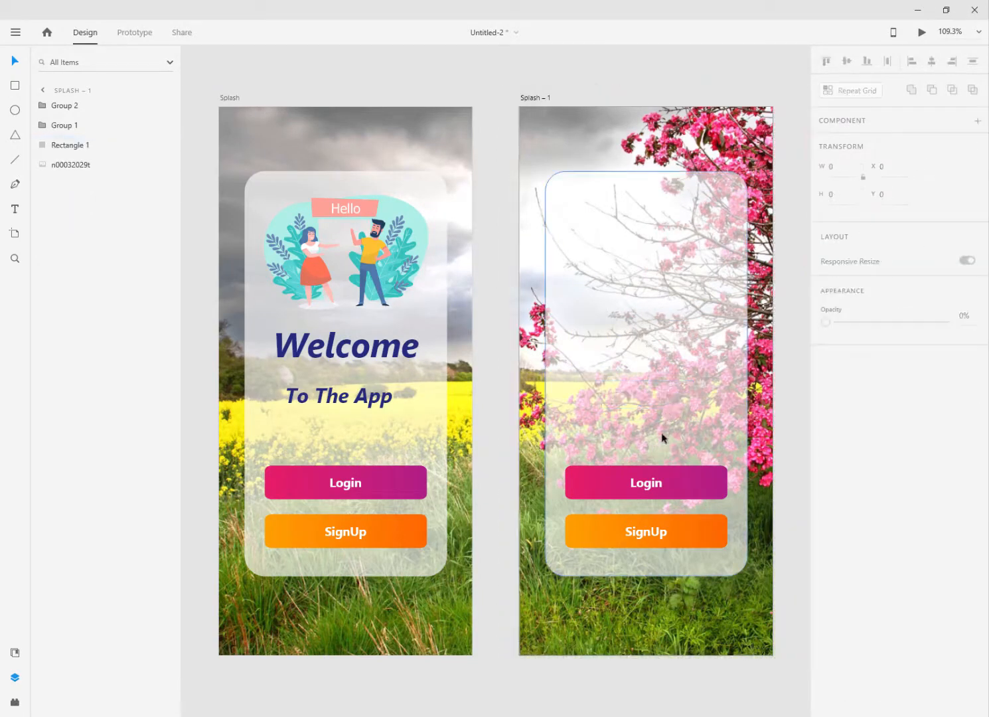
pyautogui.click(665, 530)
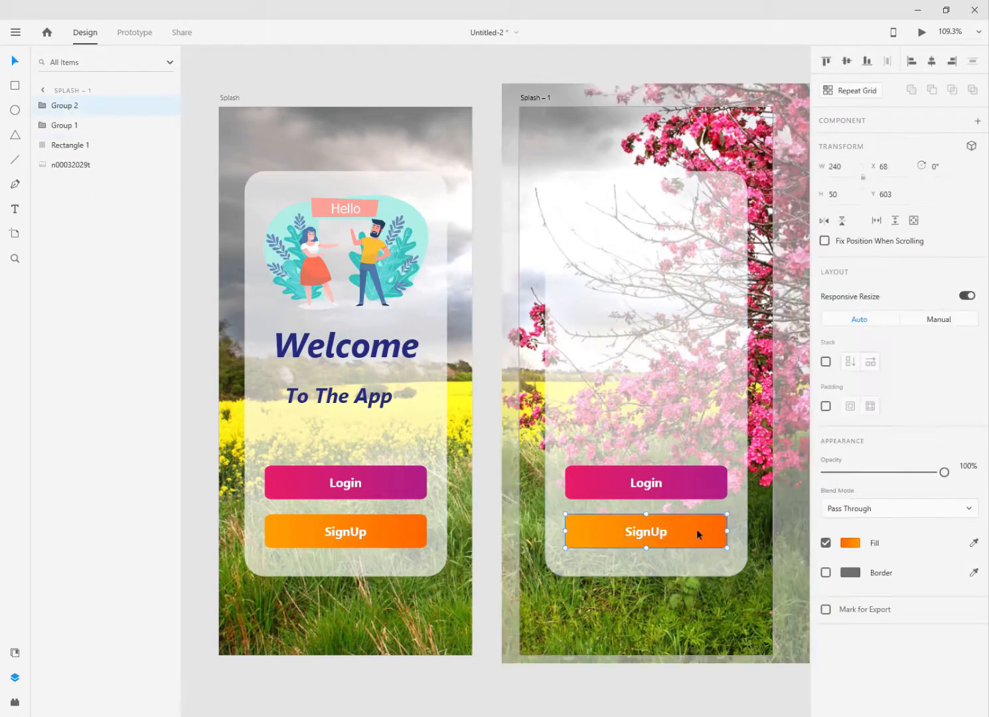
pyautogui.press('Delete')
# Step: Copy lock.png from the project folder in File Explorer and paste it into the Adobe XD design
pyautogui.hotkey('alt', 'Tab')
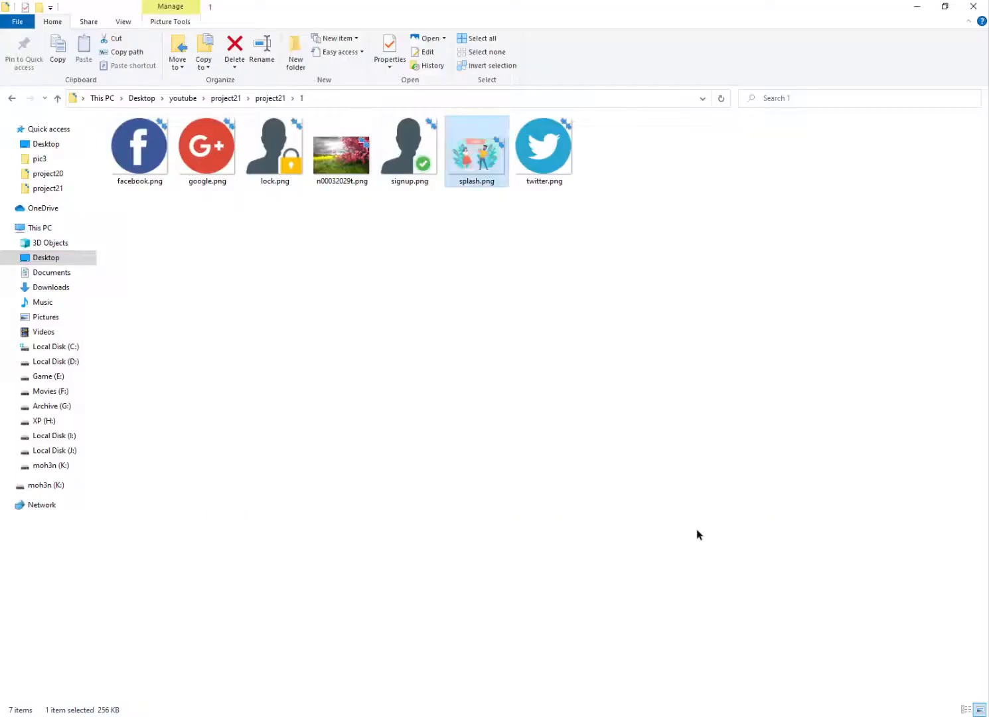
pyautogui.rightClick(265, 156)
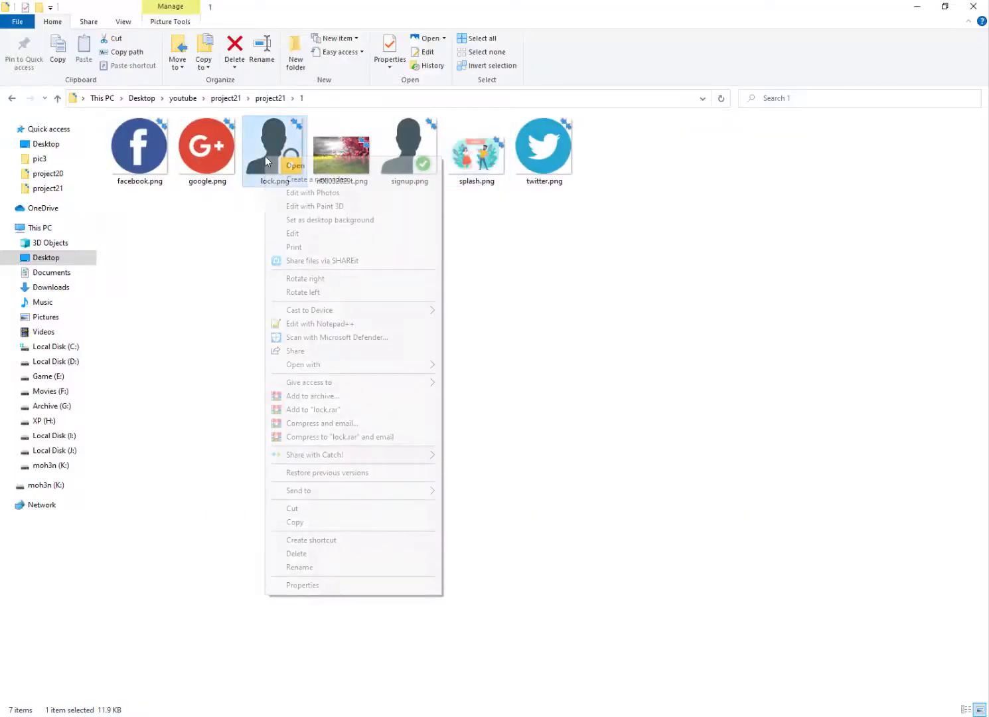
pyautogui.click(315, 524)
pyautogui.hotkey('alt', 'Tab')
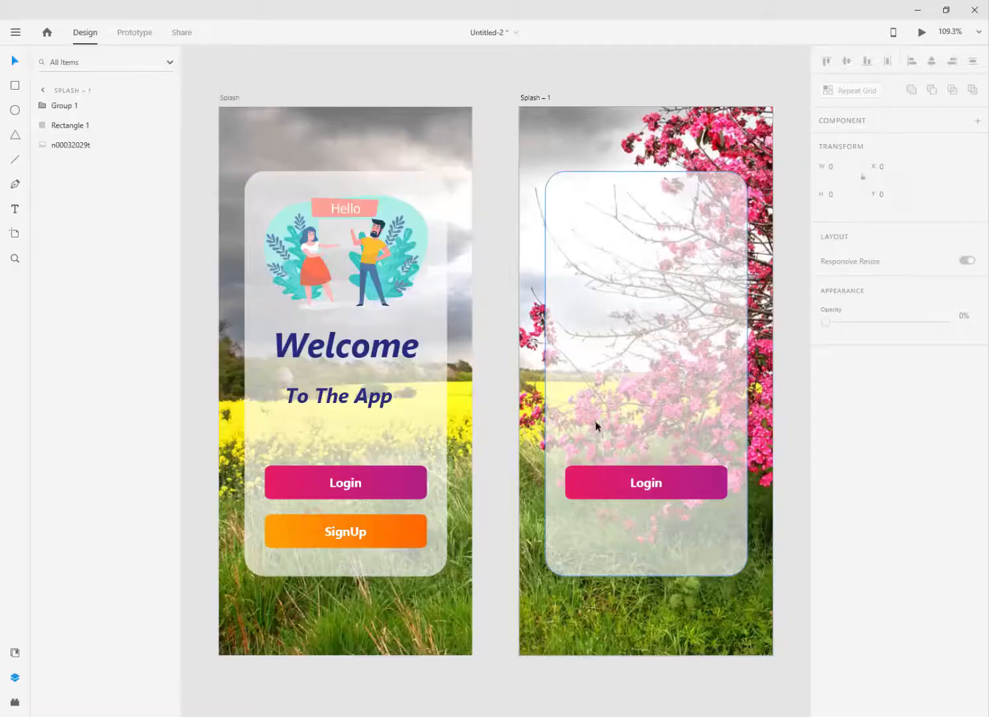
pyautogui.rightClick(498, 264)
pyautogui.click(525, 317)
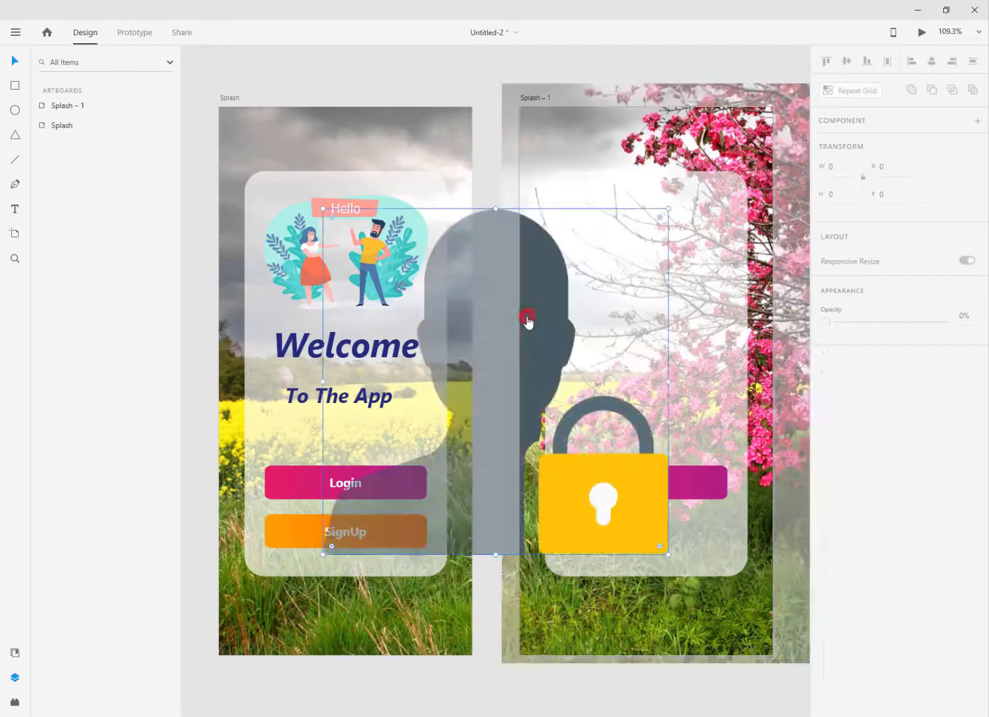
# Step: Resize the lock image to 100 × 100 and place it in the upper middle of the card on the Splash – 1 artboard
pyautogui.moveTo(324, 209); pyautogui.dragTo(590, 446)
pyautogui.click(842, 168)
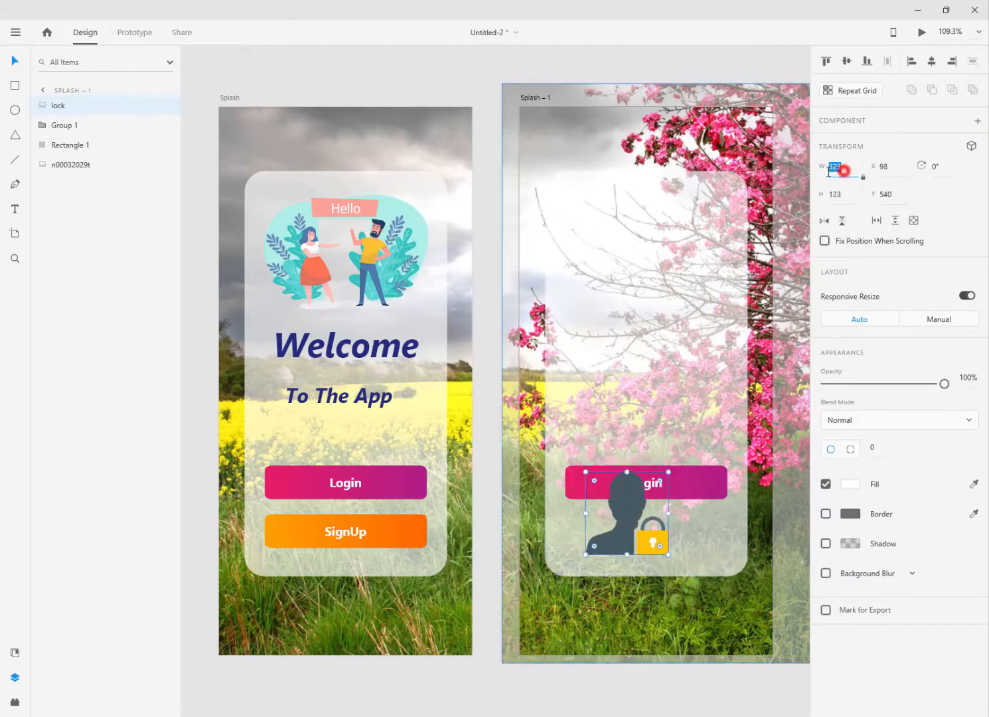
pyautogui.write('100')
pyautogui.press('Return')
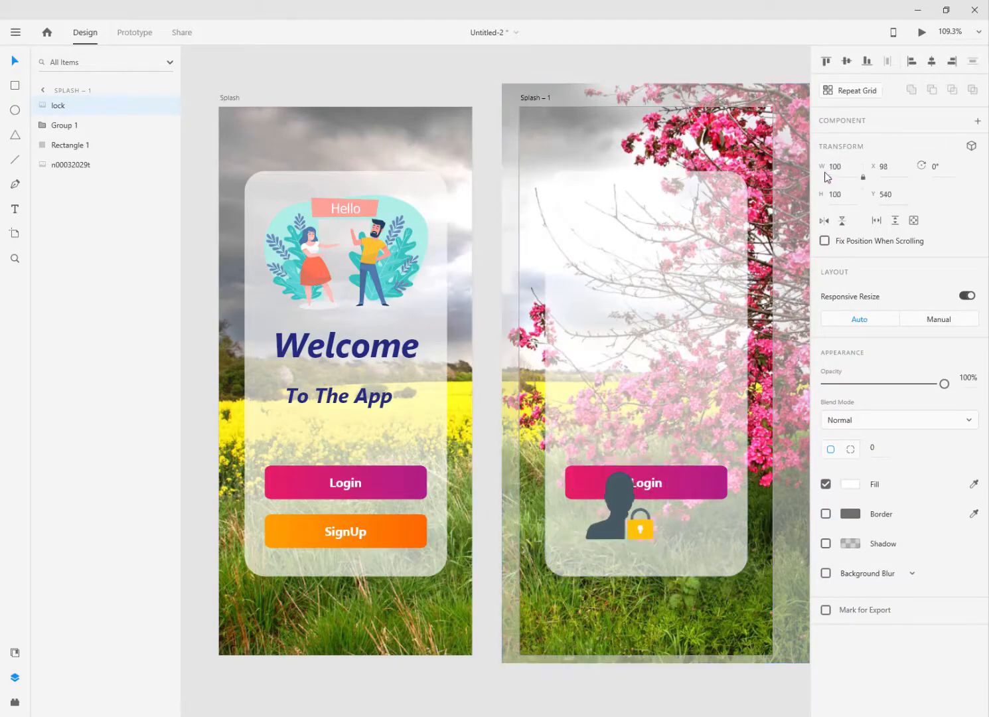
pyautogui.moveTo(619, 511); pyautogui.dragTo(656, 238)
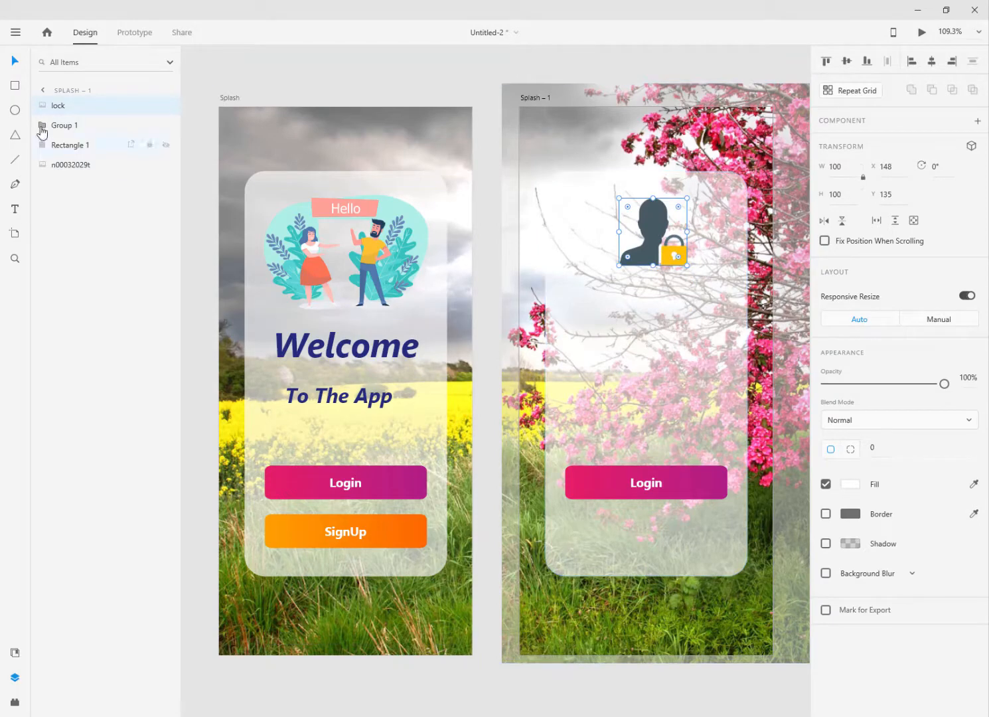
# Step: Draw a rectangle about 240 wide below the lock image, aligned with the Login button, and set its height to 50
pyautogui.click(14, 86)
pyautogui.moveTo(568, 312); pyautogui.dragTo(728, 360)
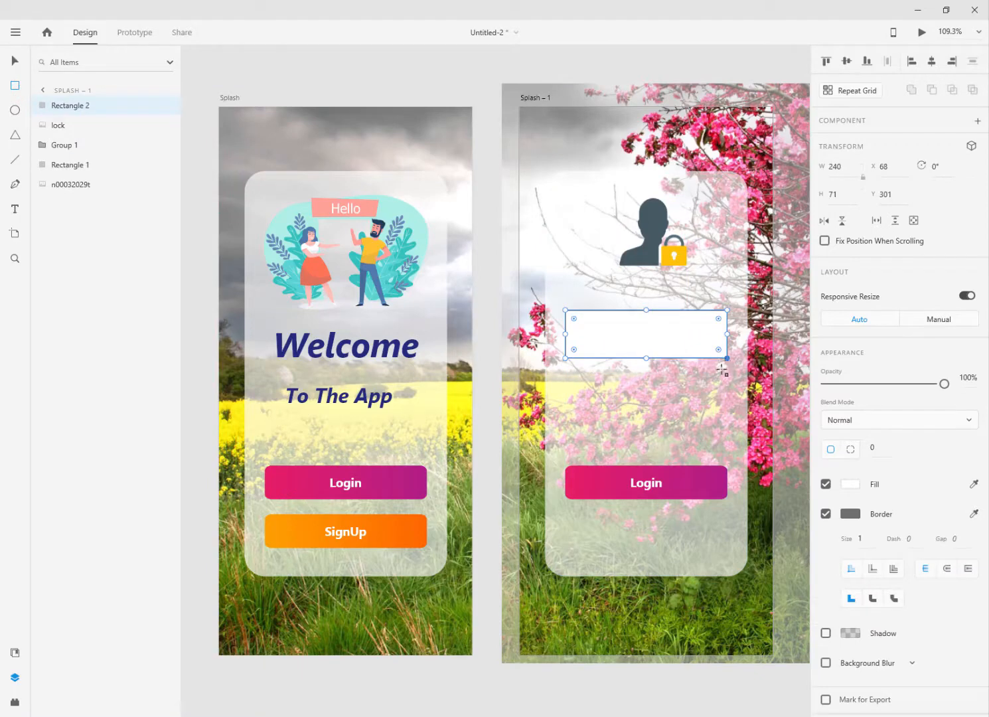
pyautogui.click(843, 199)
pyautogui.write('50')
pyautogui.press('Return')
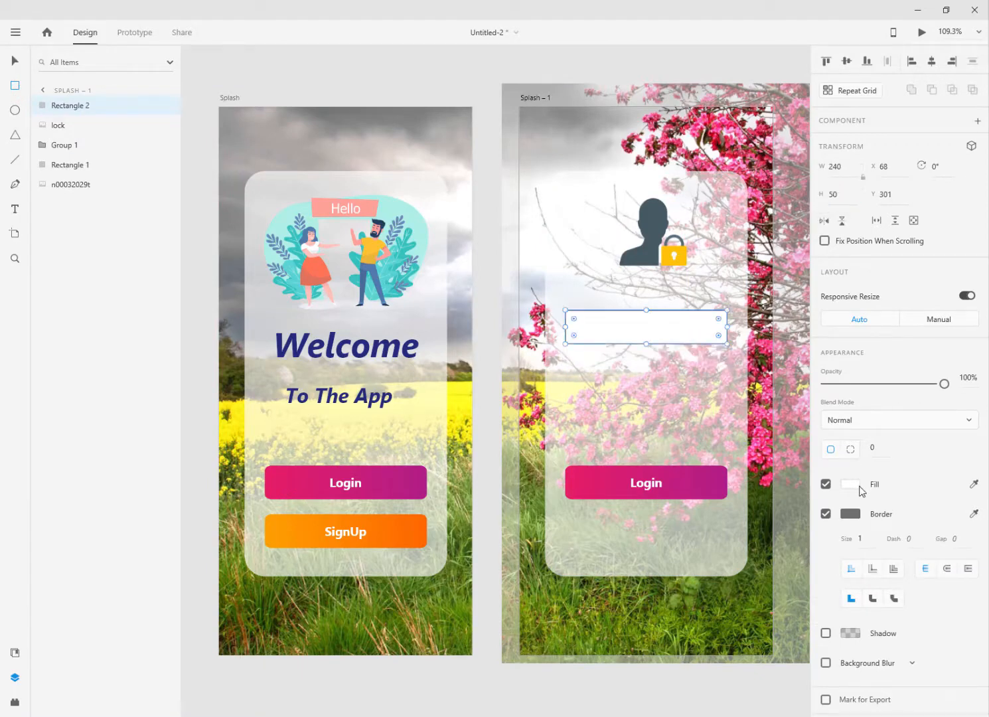
# Step: Give the new rectangle a corner radius of 10 and a border colour of #242B7C
pyautogui.click(877, 446)
pyautogui.write('10')
pyautogui.press('Return')
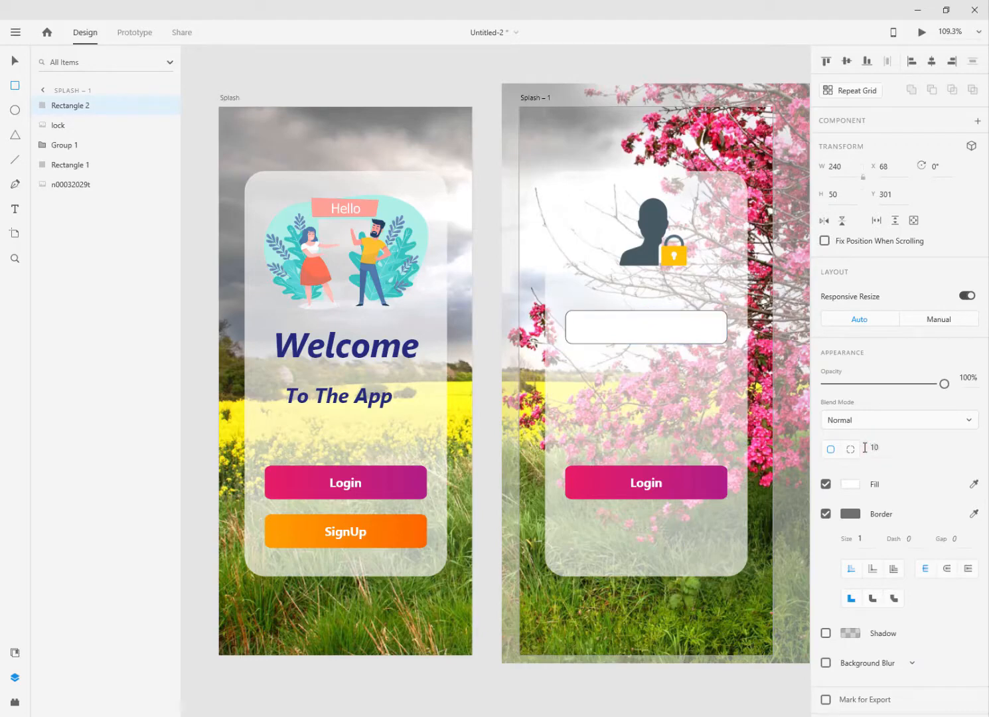
pyautogui.click(860, 520)
pyautogui.write('#242b7c')
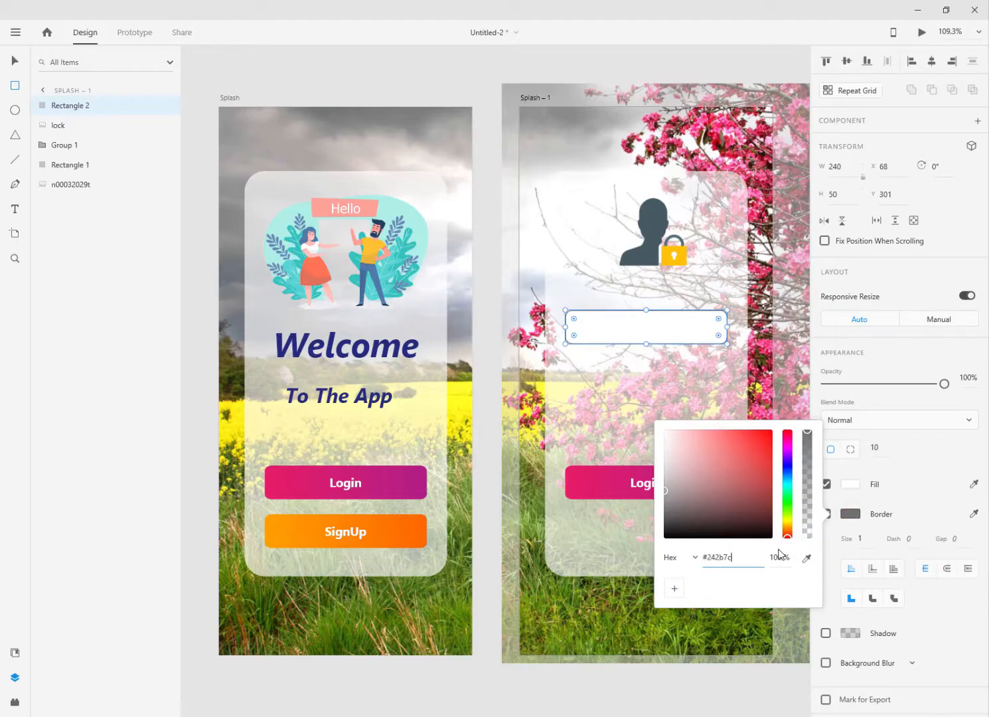
pyautogui.press('Return')
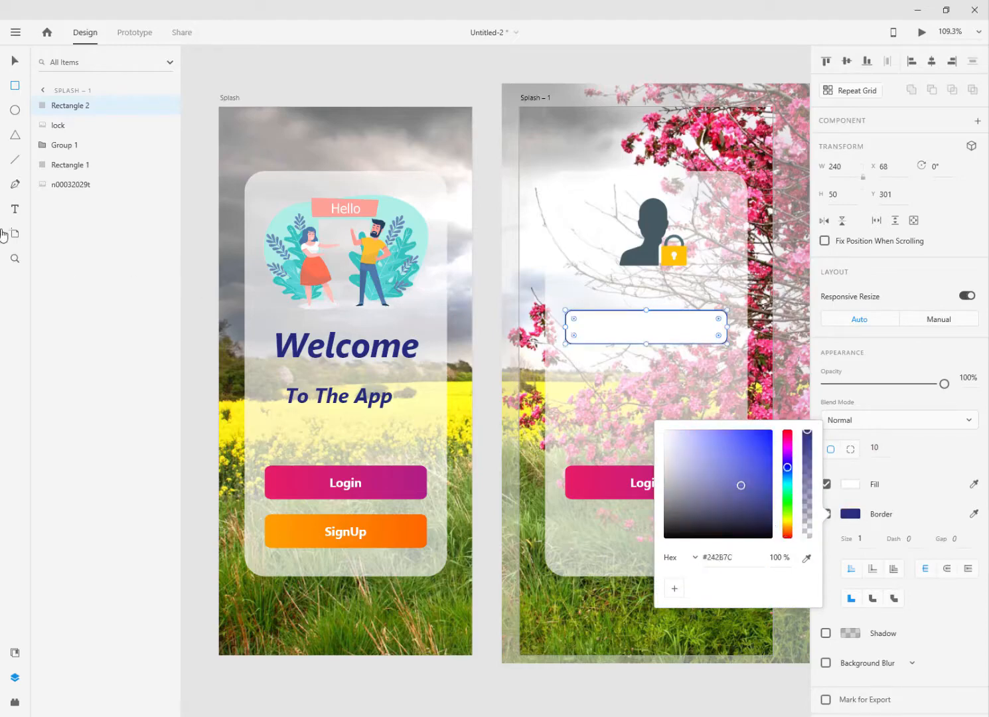
# Step: Add the text "Username" inside the rectangle with a grey fill of #6E6D6D
pyautogui.click(16, 211)
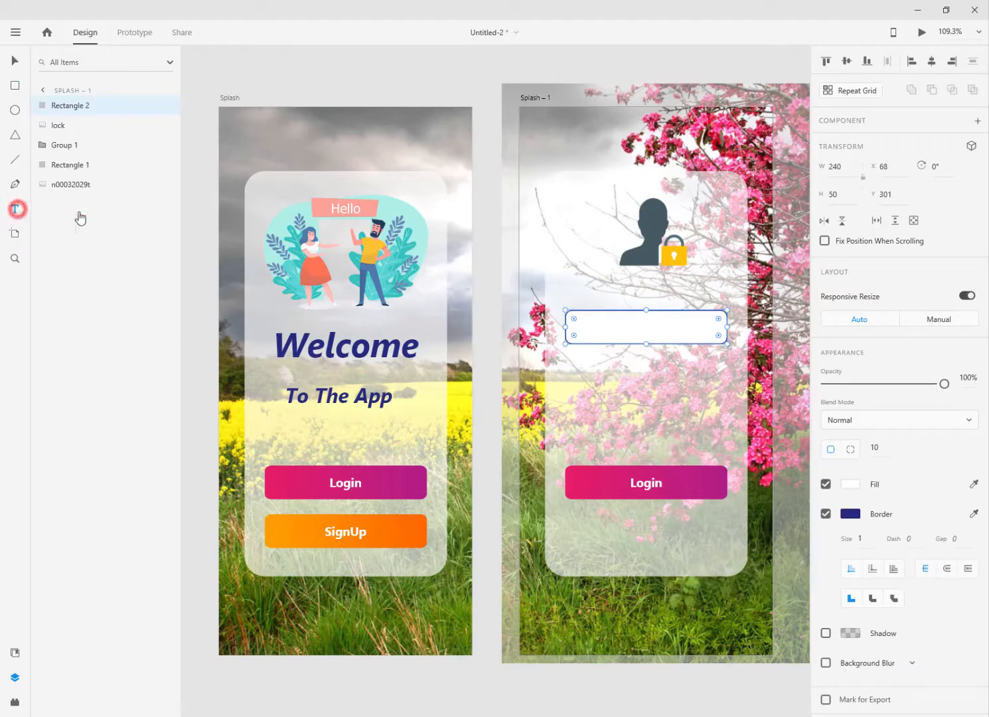
pyautogui.click(645, 326)
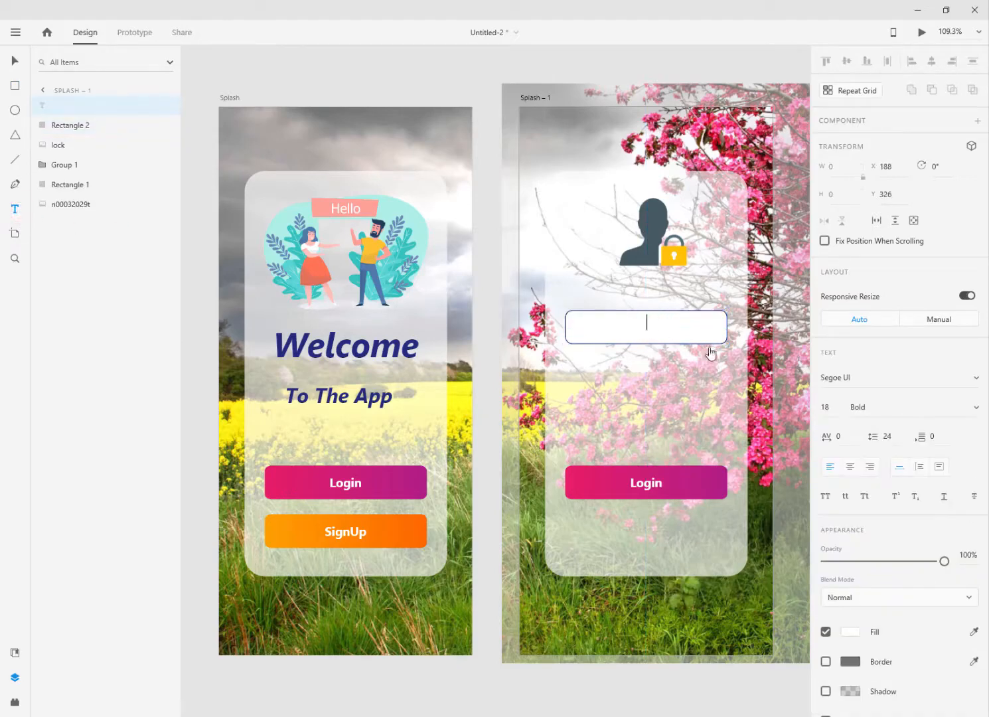
pyautogui.click(851, 632)
pyautogui.click(665, 582)
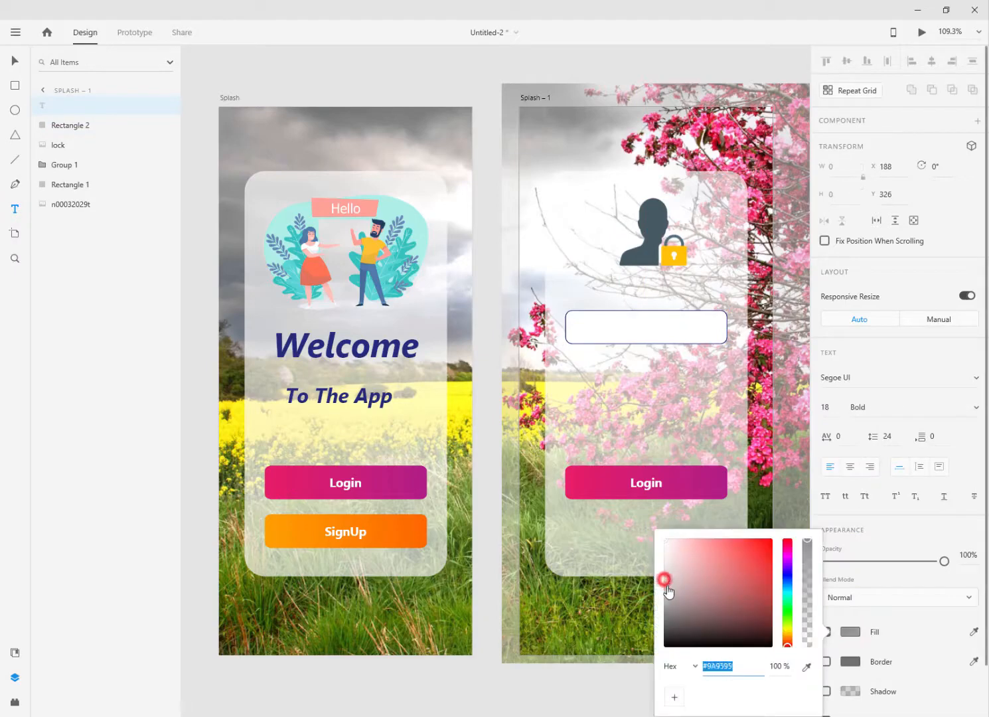
pyautogui.moveTo(665, 582); pyautogui.dragTo(667, 605)
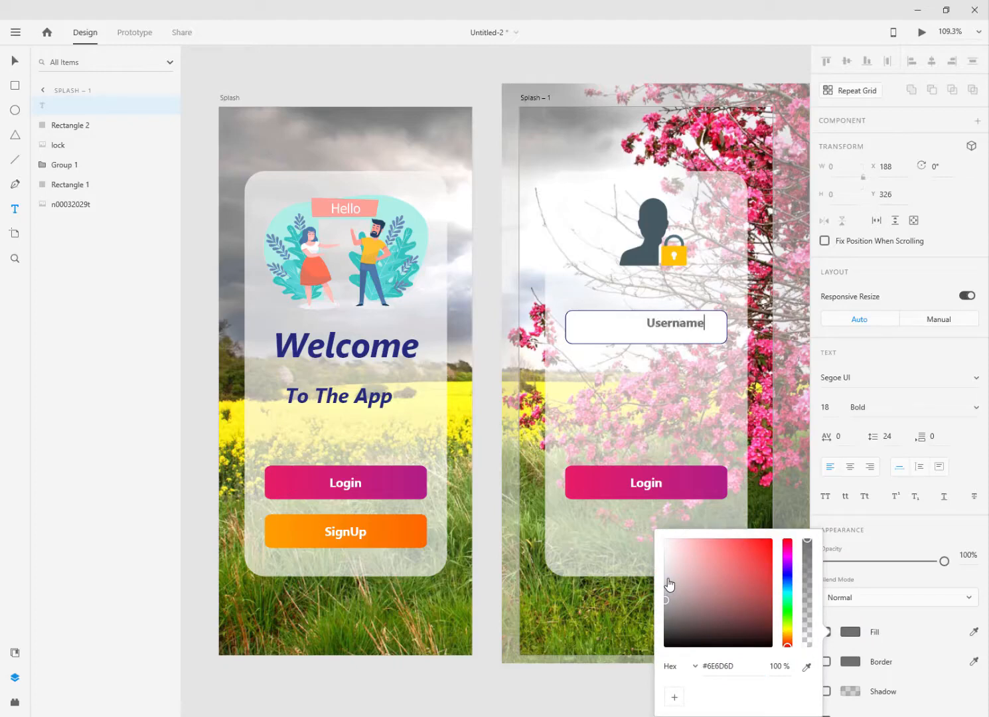
# Step: Set the "Username" text size to 15 and centre the text inside its rectangle
pyautogui.moveTo(706, 320); pyautogui.dragTo(639, 320)
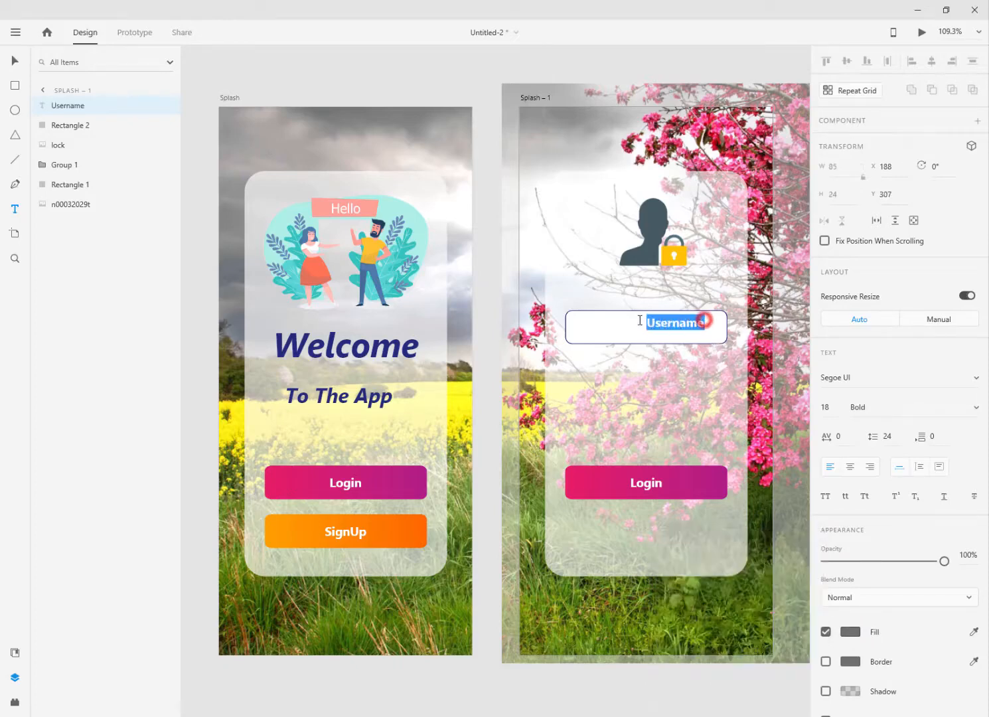
pyautogui.click(827, 407)
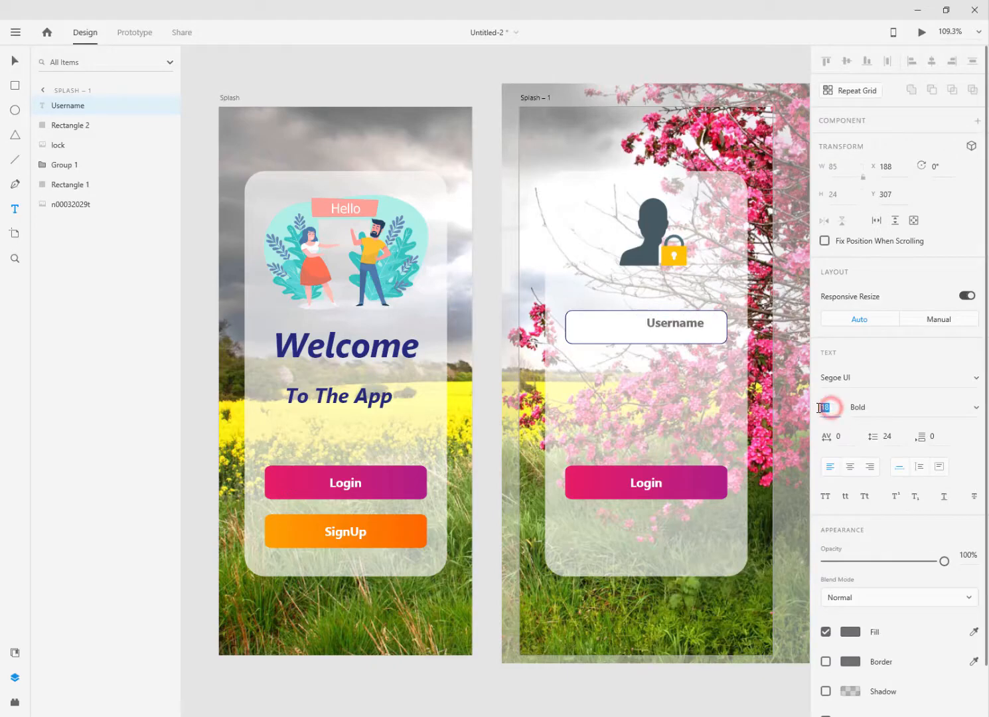
pyautogui.write('15')
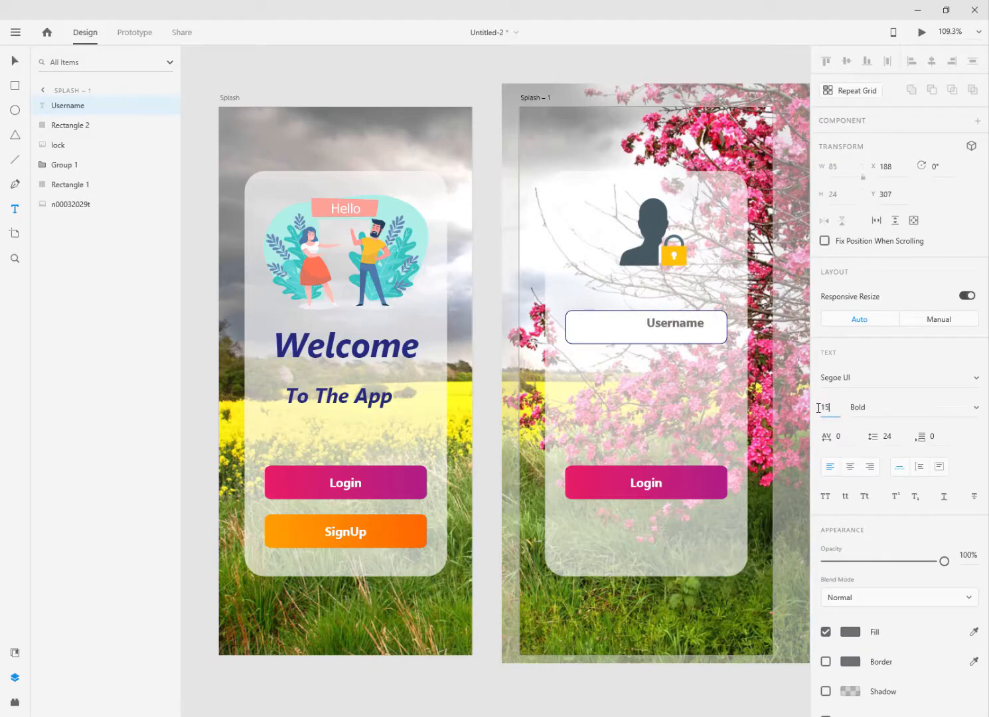
pyautogui.press('Return')
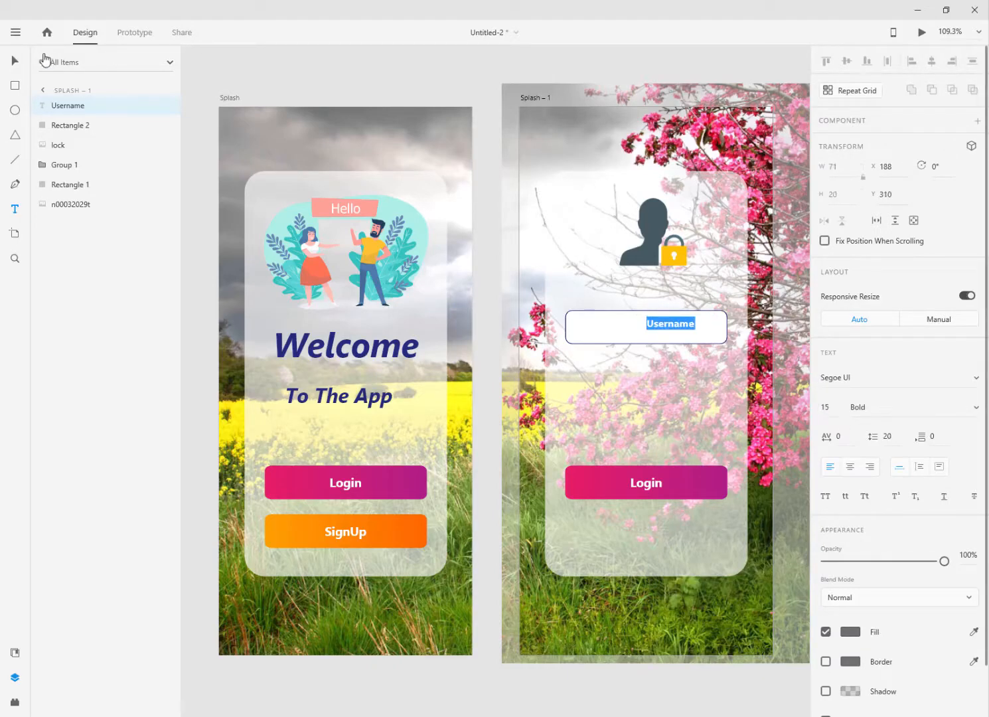
pyautogui.click(15, 63)
pyautogui.moveTo(678, 326); pyautogui.dragTo(655, 336)
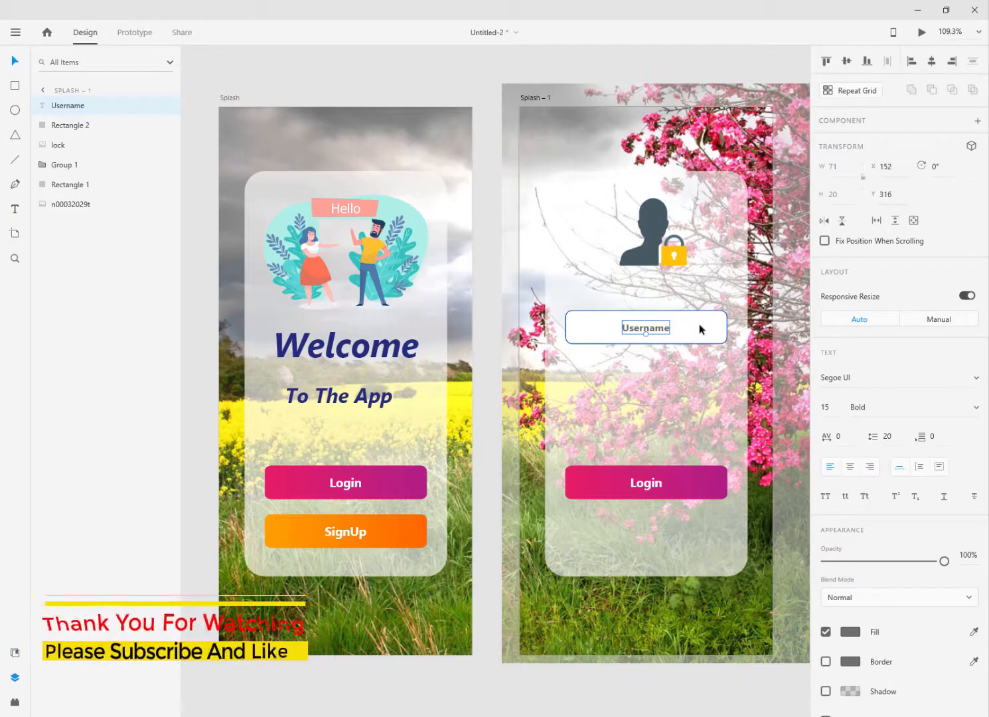
pyautogui.press('alt')
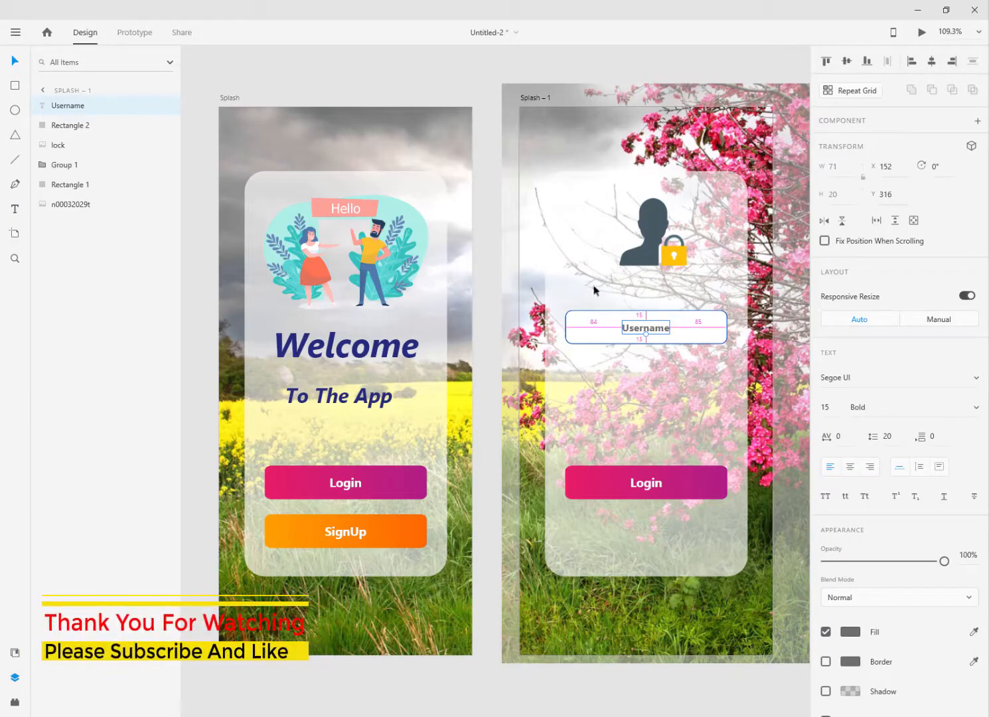
# Step: Group the "Username" text with its rectangle
pyautogui.keyDown('shift'); pyautogui.click(73, 126); pyautogui.keyUp('shift')
pyautogui.rightClick(75, 127)
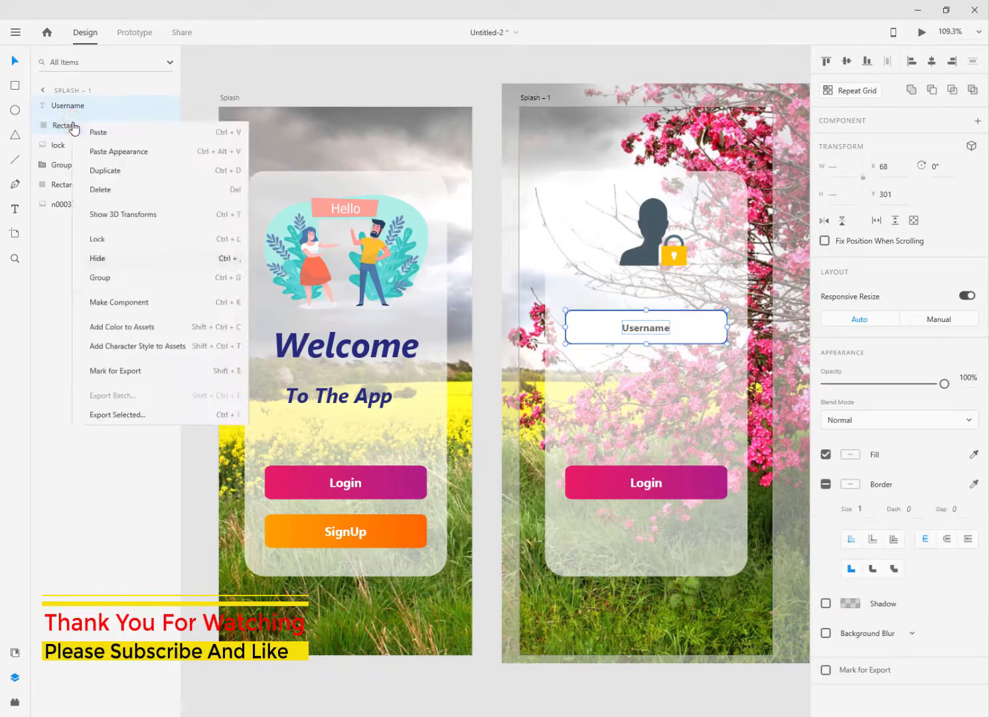
pyautogui.click(110, 318)
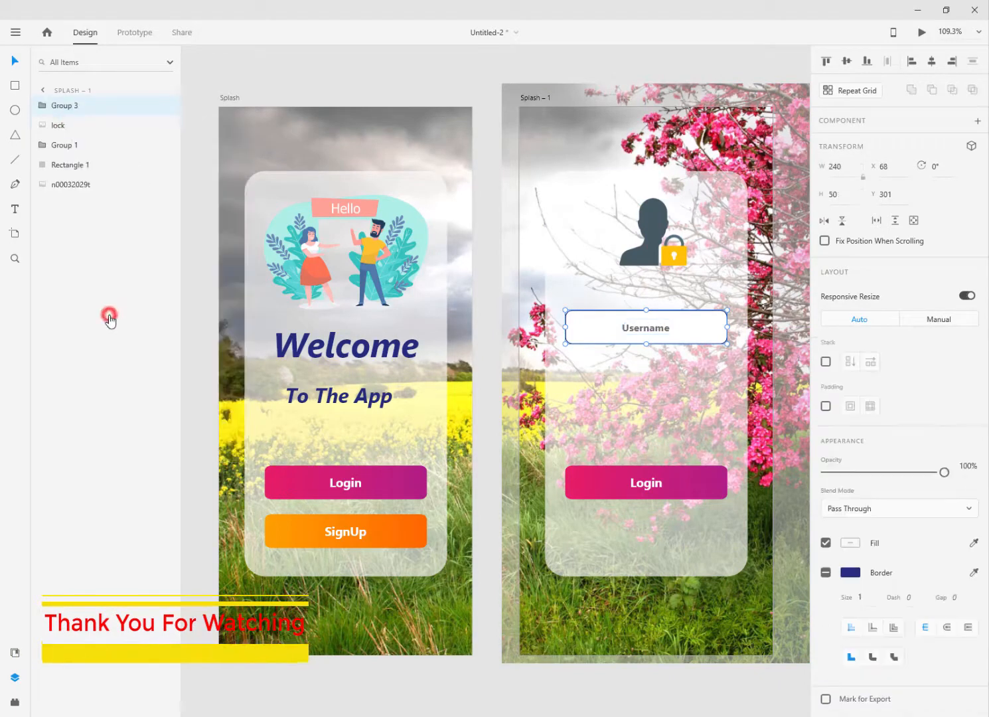
# Step: Copy and paste the Username field group and place the copy directly below the original at about Y 375
pyautogui.rightClick(73, 109)
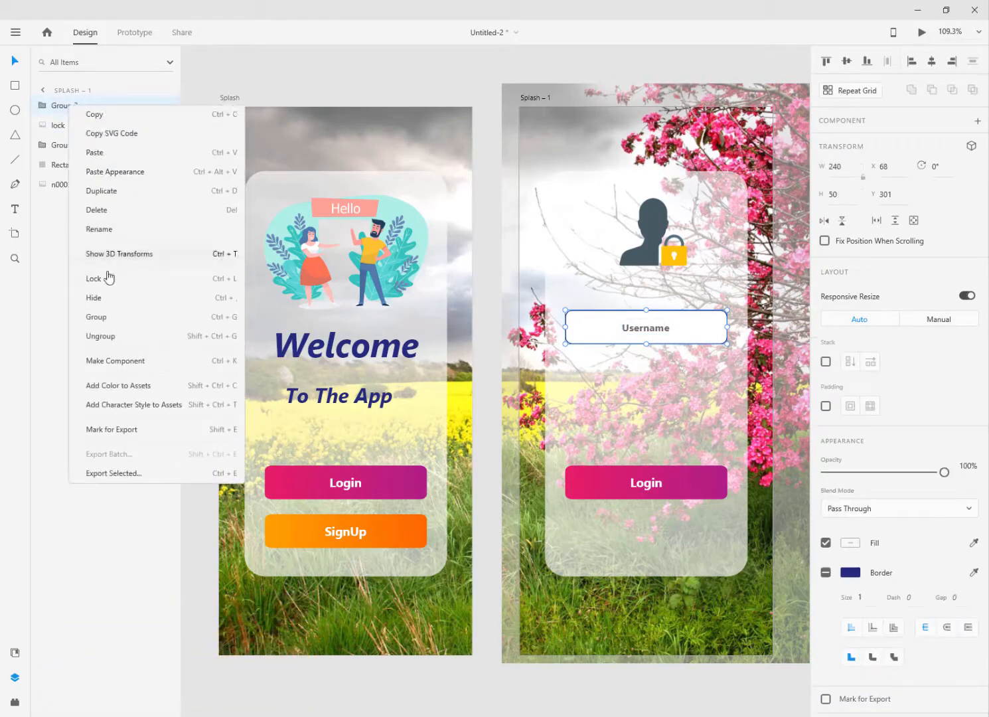
pyautogui.click(117, 117)
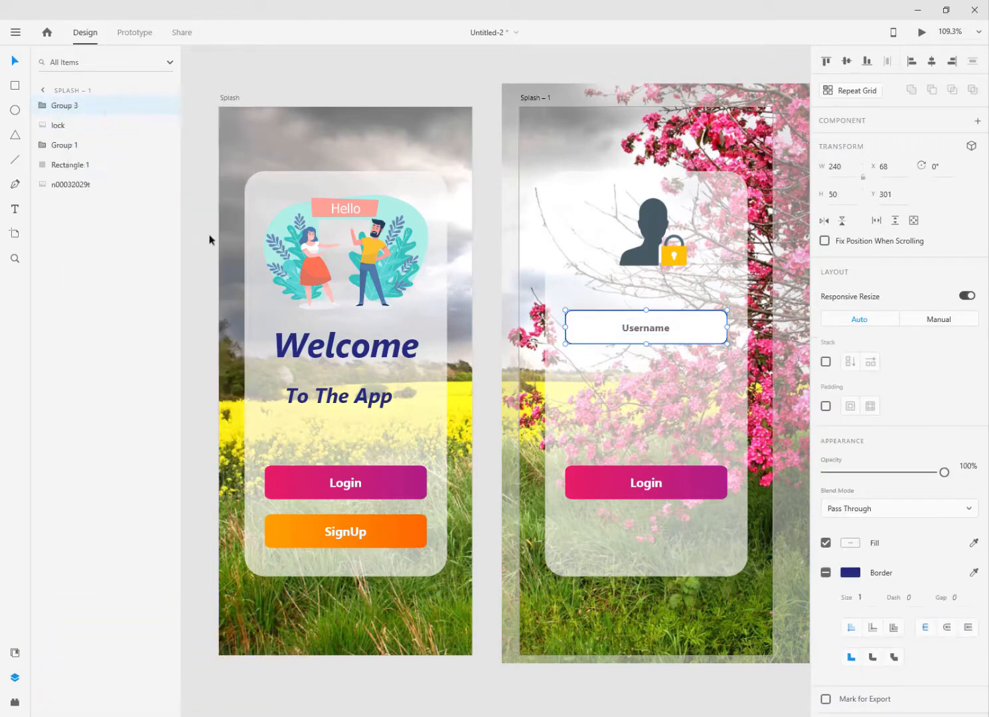
pyautogui.rightClick(186, 151)
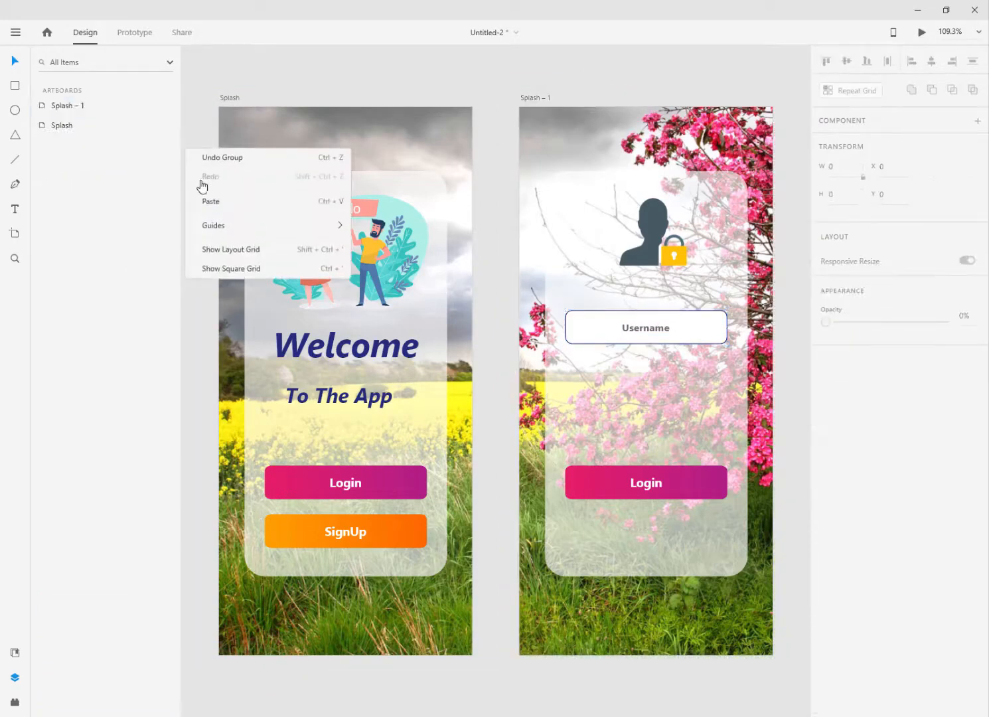
pyautogui.click(201, 199)
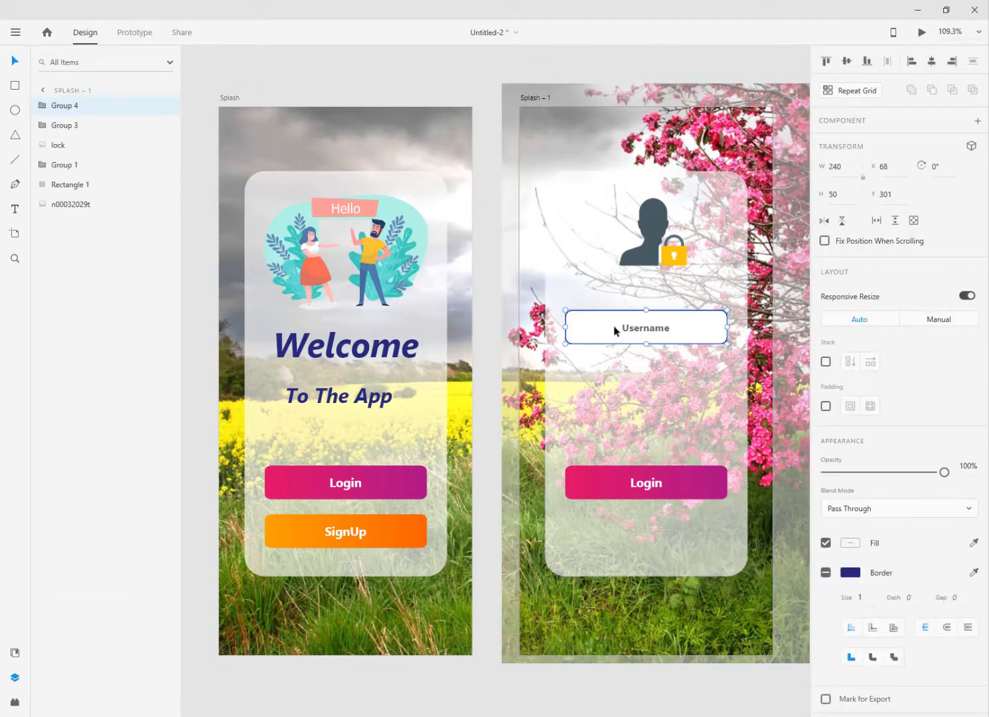
pyautogui.moveTo(614, 329); pyautogui.dragTo(613, 375)
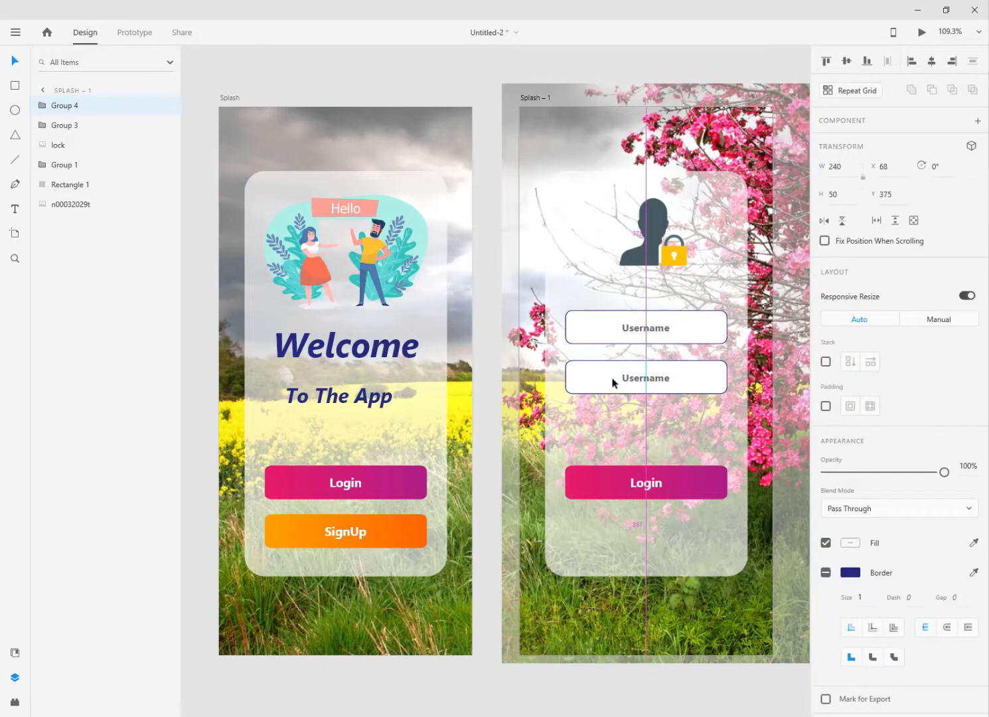
pyautogui.moveTo(613, 382); pyautogui.dragTo(615, 378)
# Step: Change the copied field's text to "Password" and centre it in its rectangle
pyautogui.doubleClick(633, 377)
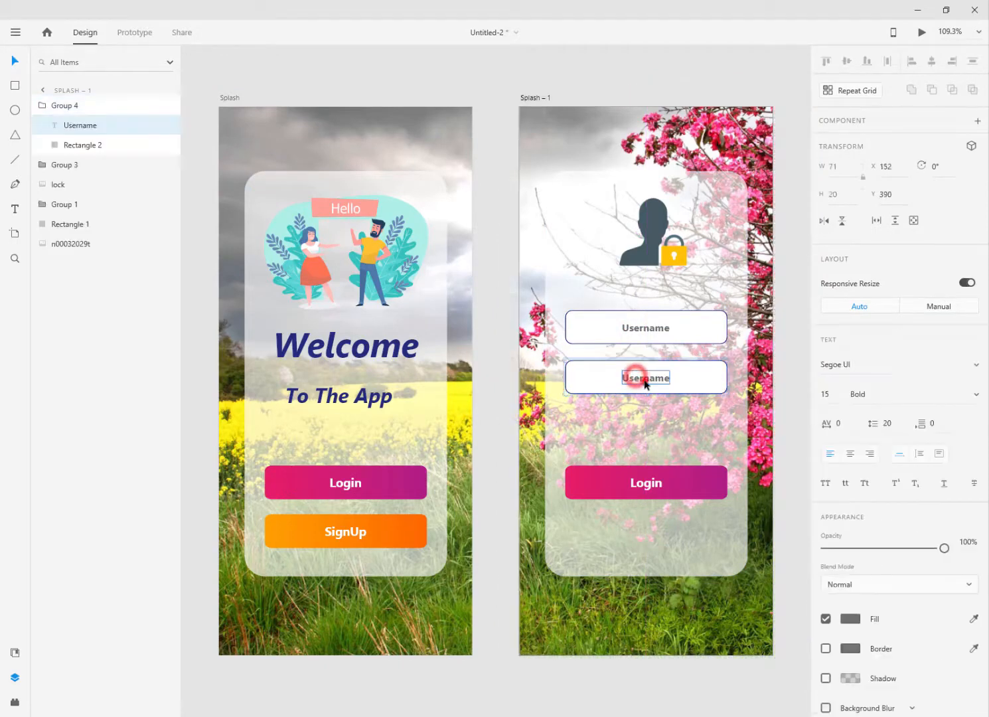
pyautogui.doubleClick(644, 380)
pyautogui.write('Password')
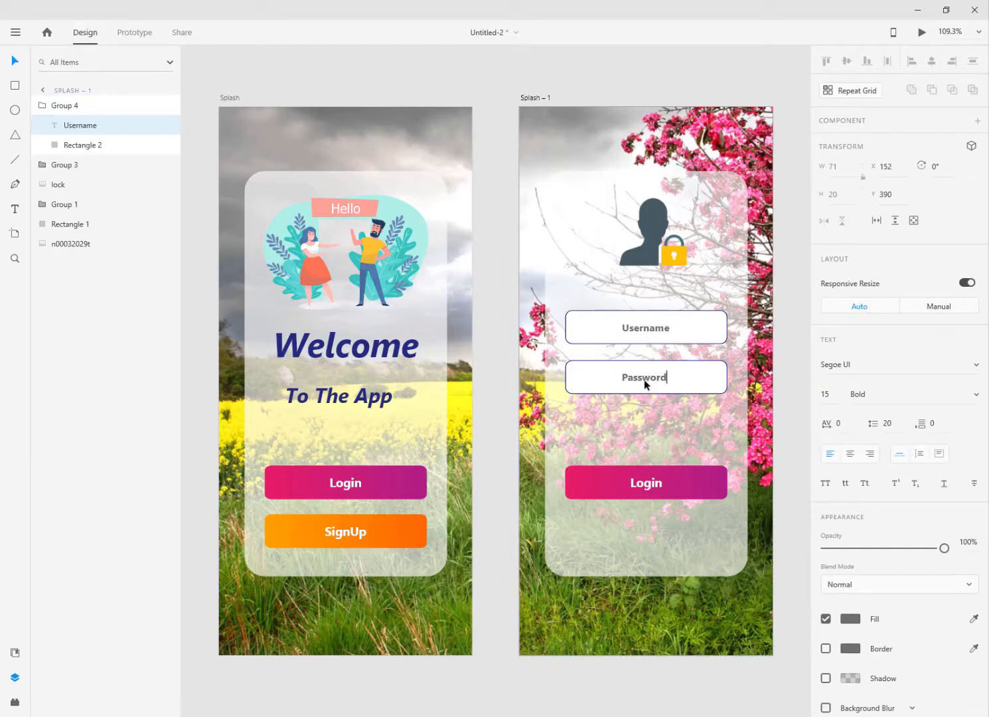
pyautogui.click(507, 405)
pyautogui.click(658, 380)
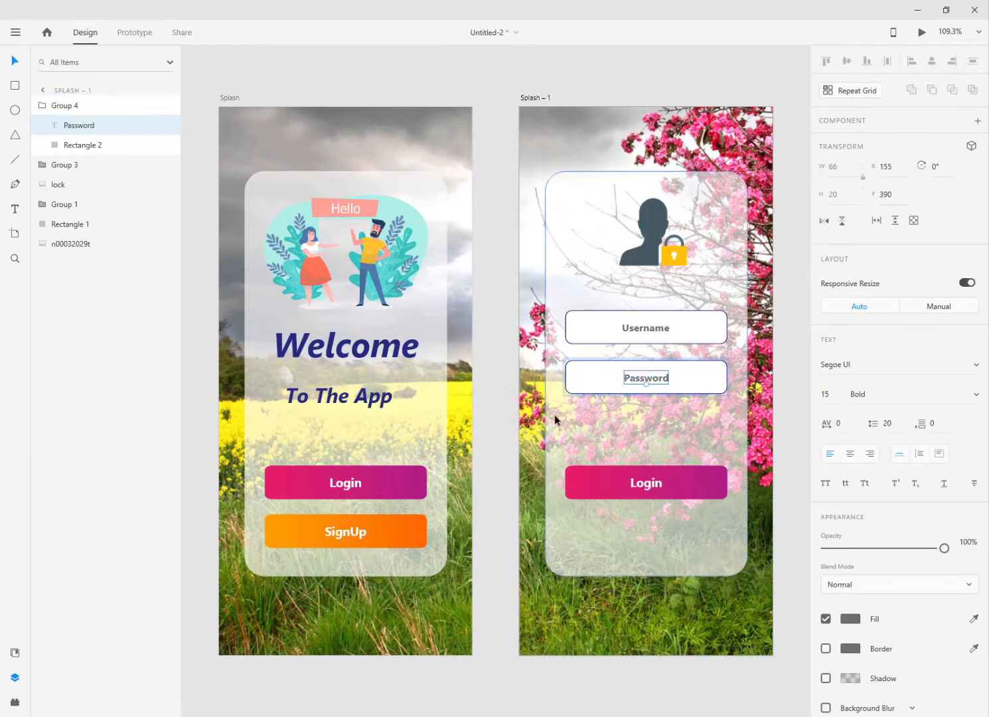
# Step: Start a new text line above the Username field and set its fill colour to #242B7C
pyautogui.click(15, 209)
pyautogui.click(583, 300)
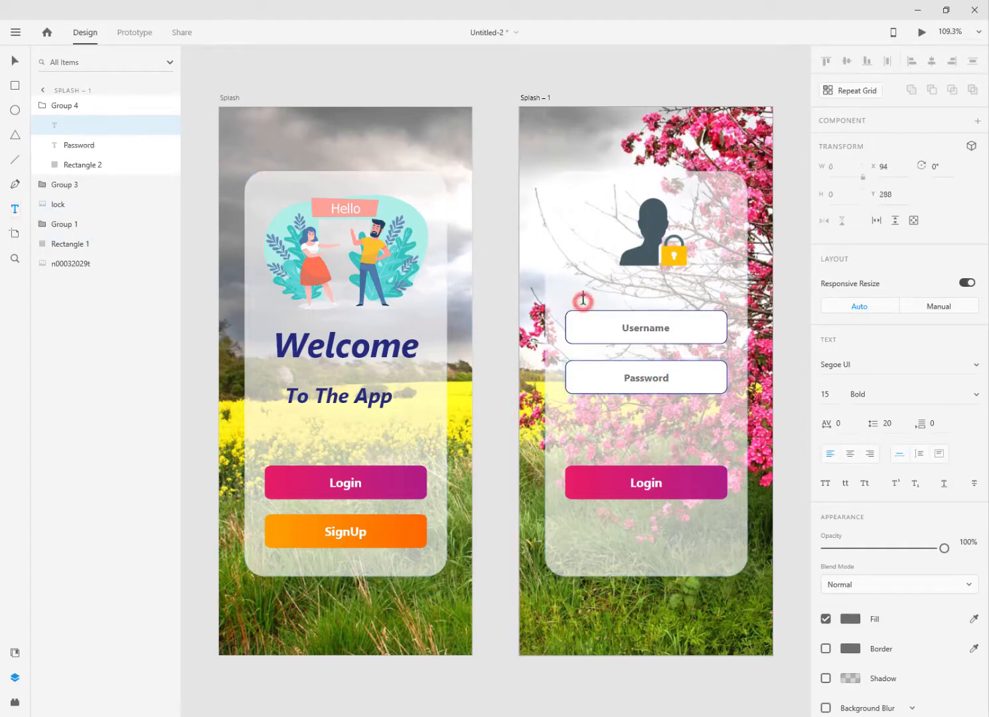
pyautogui.click(851, 619)
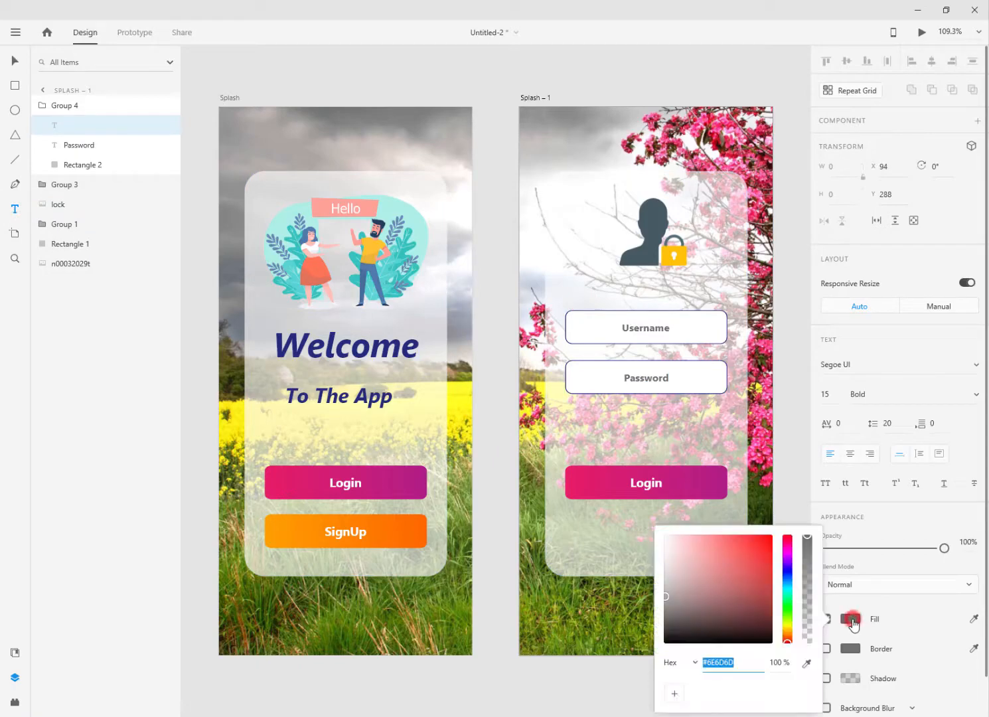
pyautogui.write('#24')
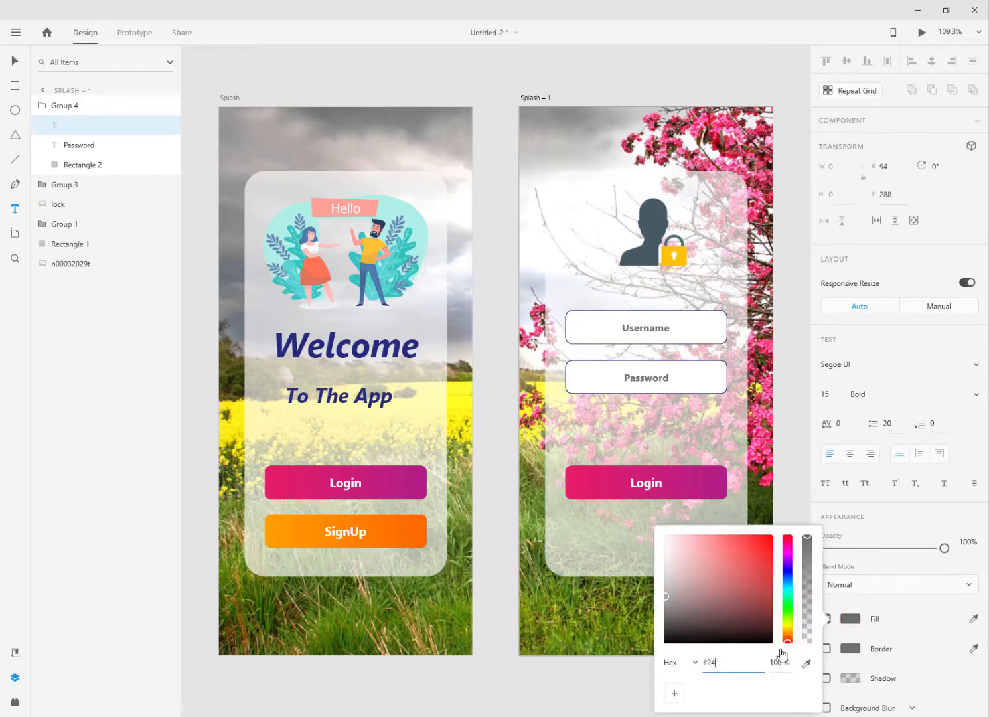
pyautogui.write('2b7c')
pyautogui.press('Return')
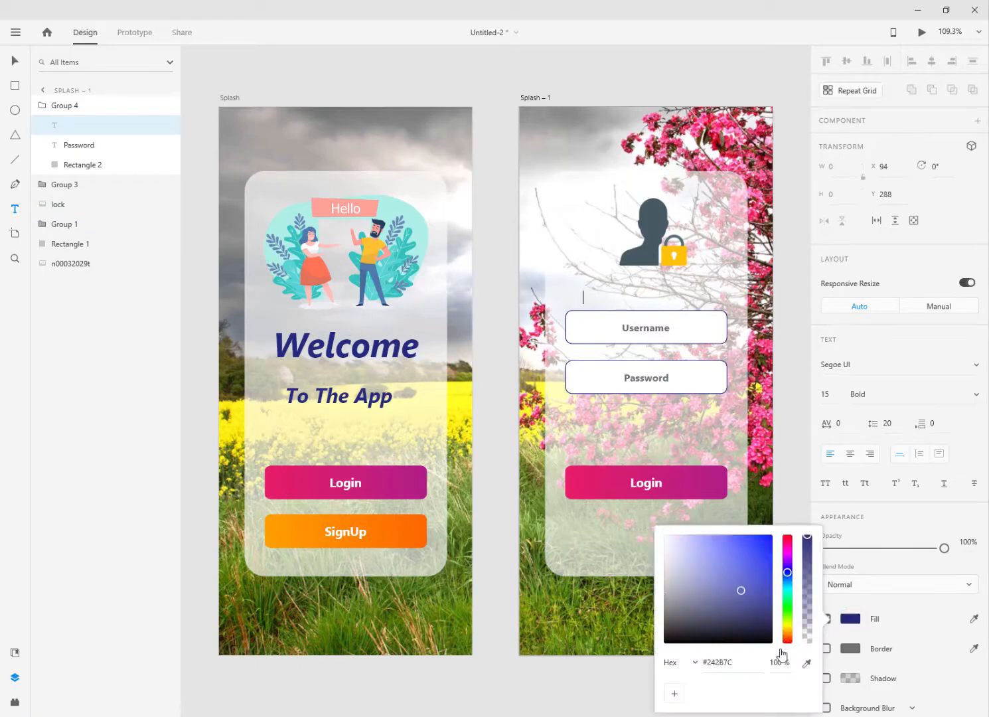
# Step: Set the new text to size 12 in Bold Italic and enter "Please Enter Your Username And Password"
pyautogui.click(824, 394)
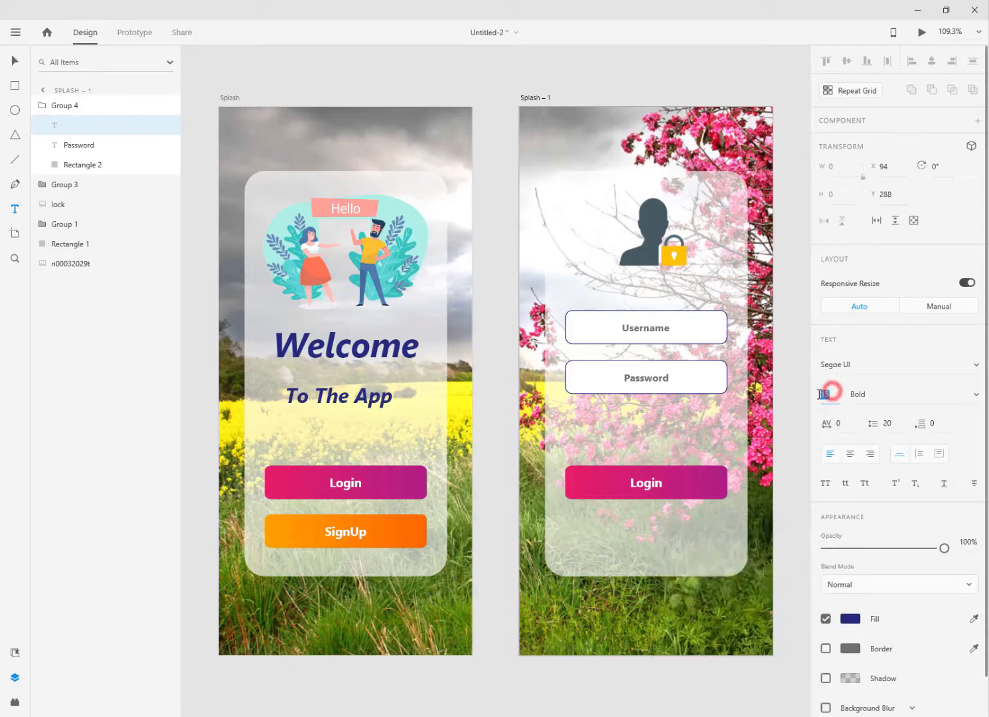
pyautogui.write('12')
pyautogui.click(969, 396)
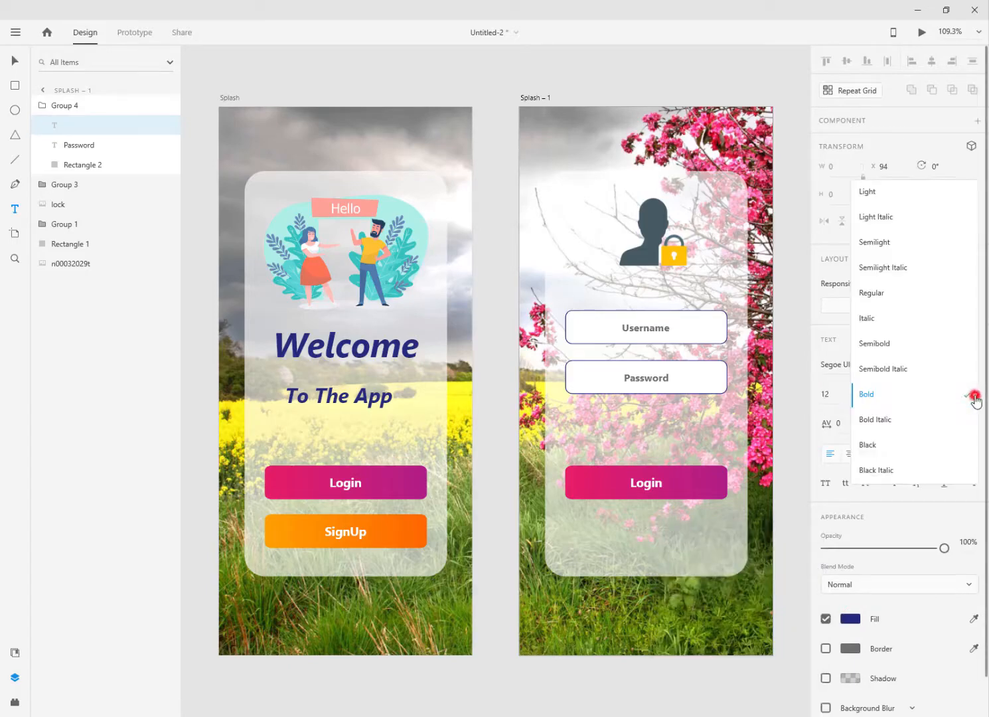
pyautogui.click(923, 418)
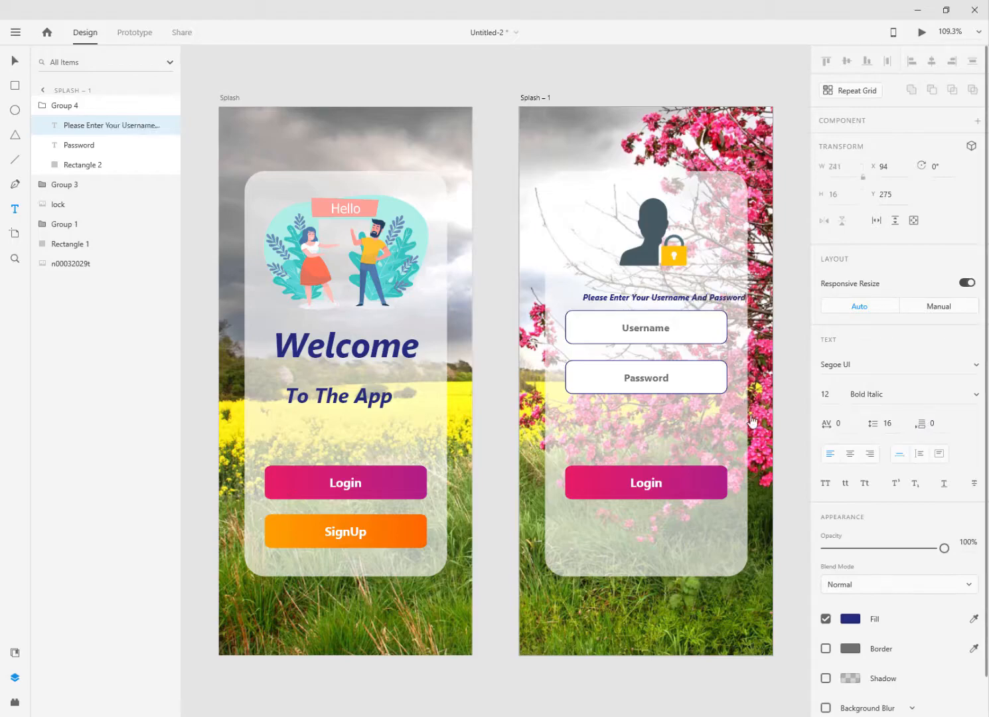
# Step: Move the "Please Enter Your Username And Password" text out of the Password field group and centre it horizontally on the artboard
pyautogui.click(13, 61)
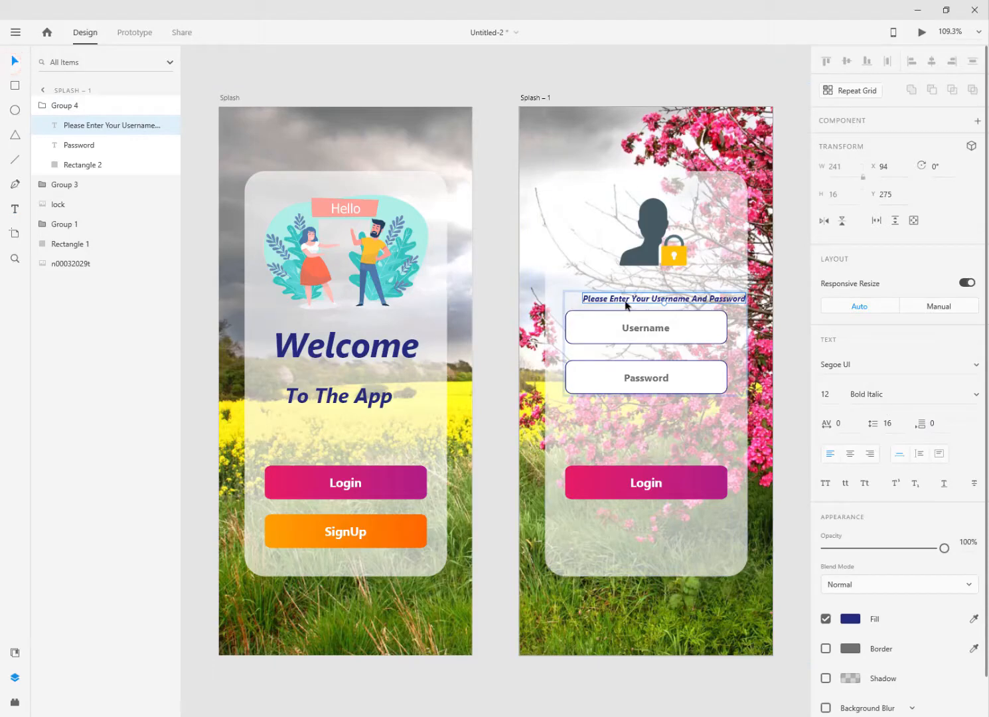
pyautogui.moveTo(625, 300); pyautogui.dragTo(615, 299)
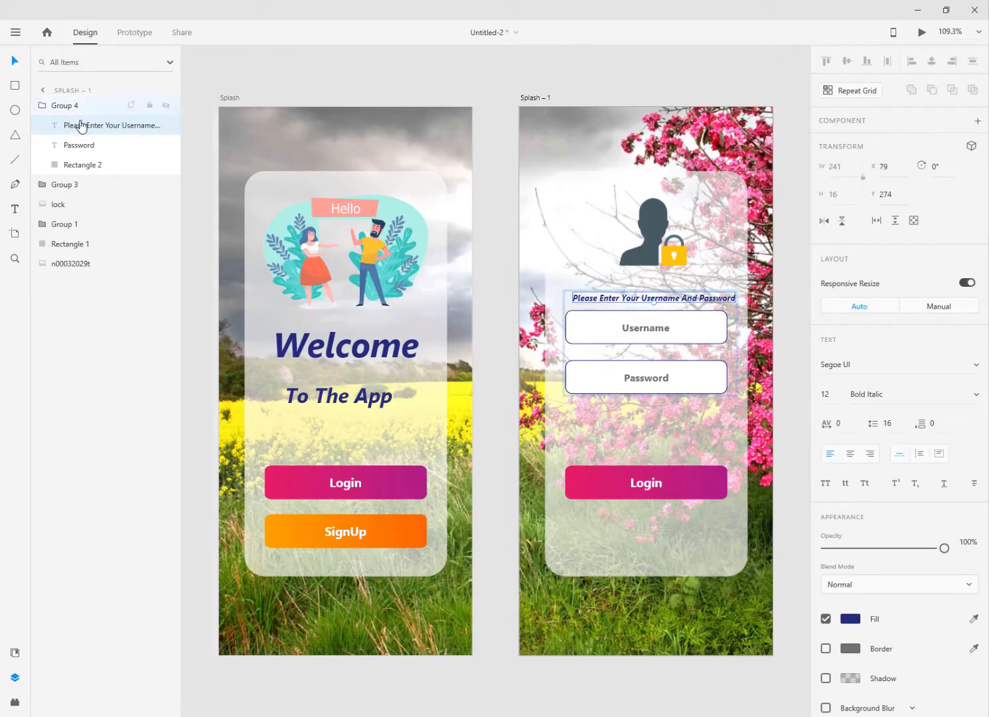
pyautogui.moveTo(78, 130); pyautogui.dragTo(63, 103)
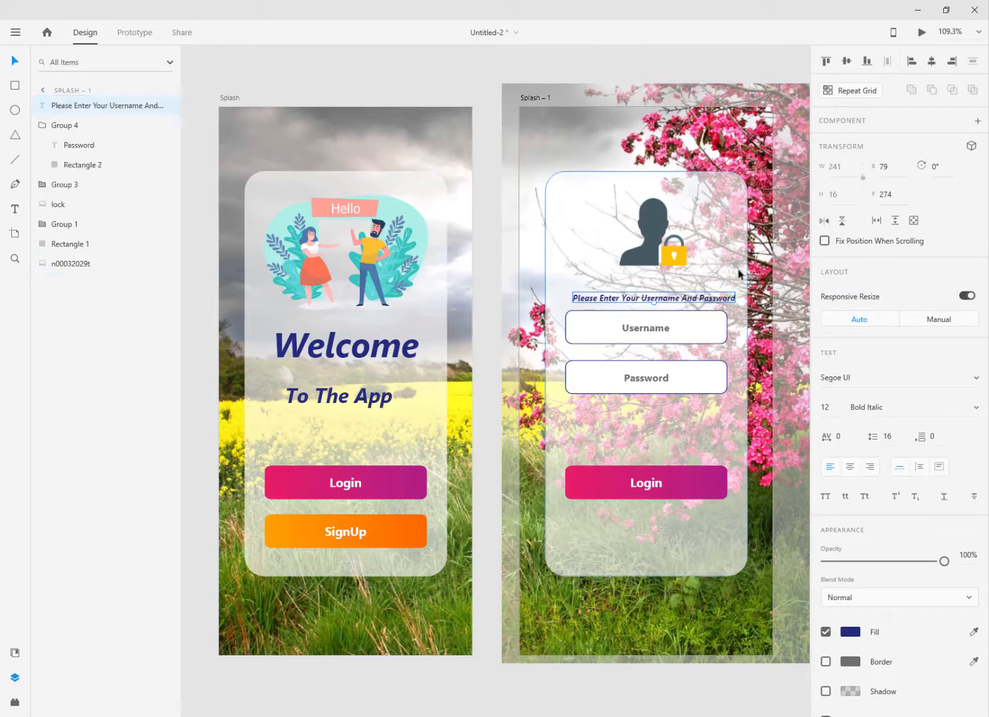
pyautogui.click(932, 62)
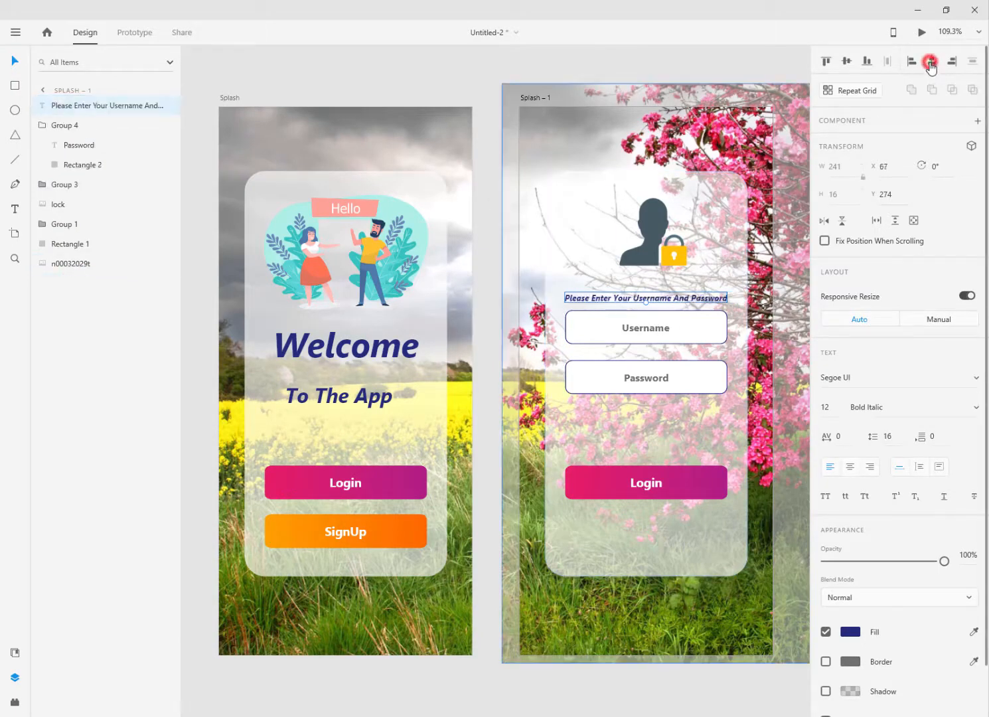
pyautogui.click(490, 599)
# Step: Move the Username and Password fields down together so that the Username field sits at about Y 310
pyautogui.click(700, 331)
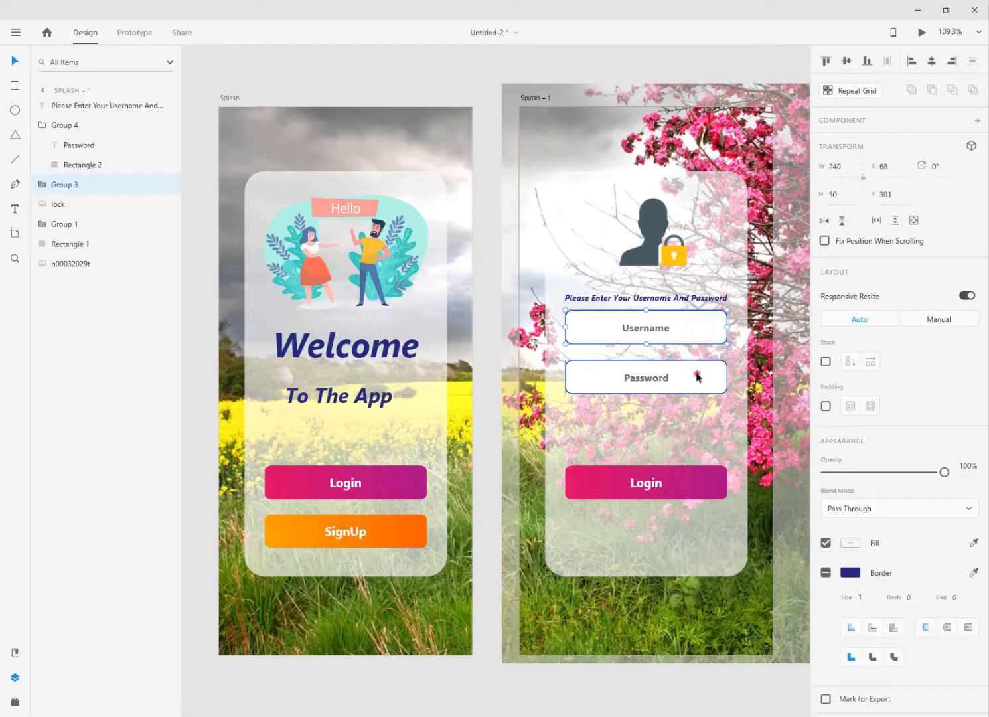
pyautogui.keyDown('shift'); pyautogui.click(698, 375); pyautogui.keyUp('shift')
pyautogui.moveTo(697, 327)
pyautogui.mouseDown()
pyautogui.moveTo(697, 347)
pyautogui.moveTo(695, 338)
pyautogui.mouseUp()
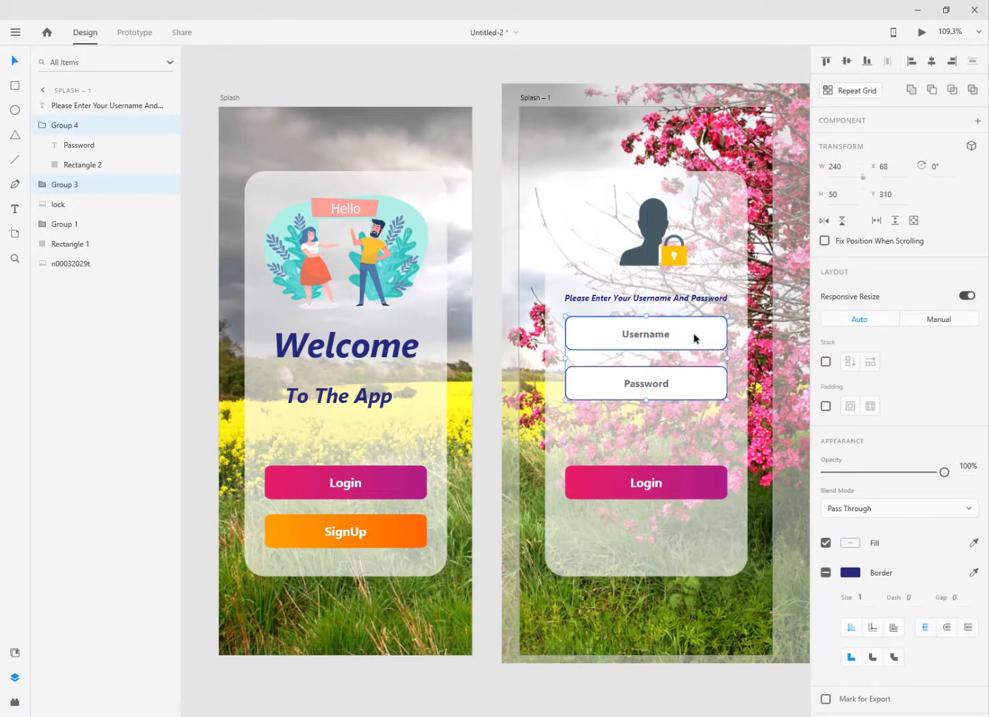
# Step: Place a copy of the Login button directly below the Password field at about Y 458 and delete the original lower button
pyautogui.moveTo(681, 485); pyautogui.dragTo(689, 438)
pyautogui.click(686, 491)
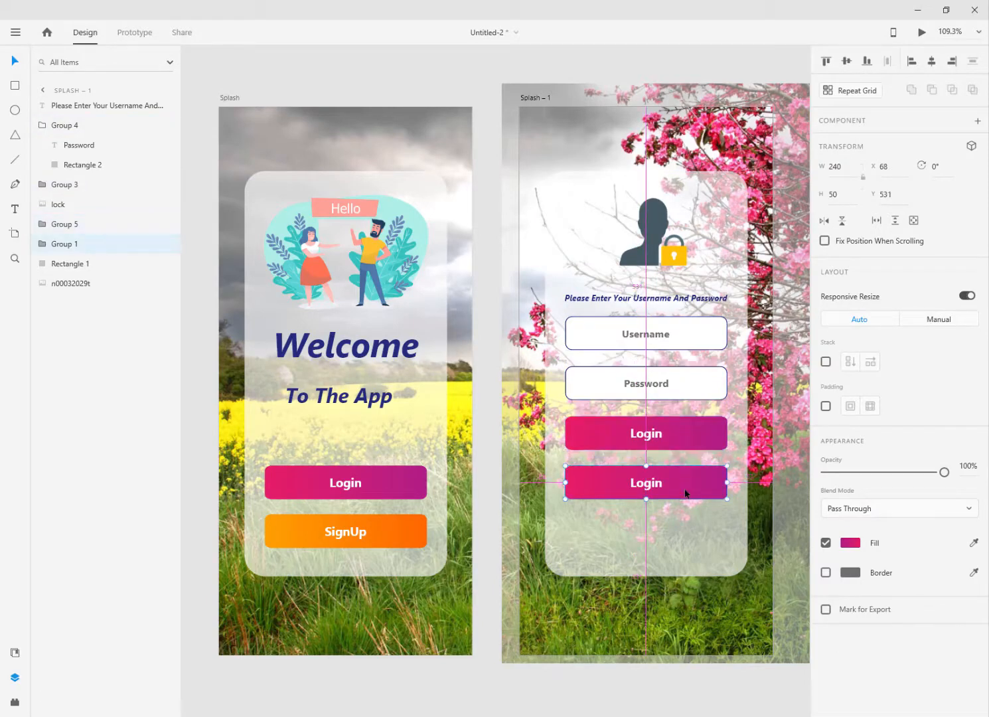
pyautogui.press('Delete')
pyautogui.click(693, 442)
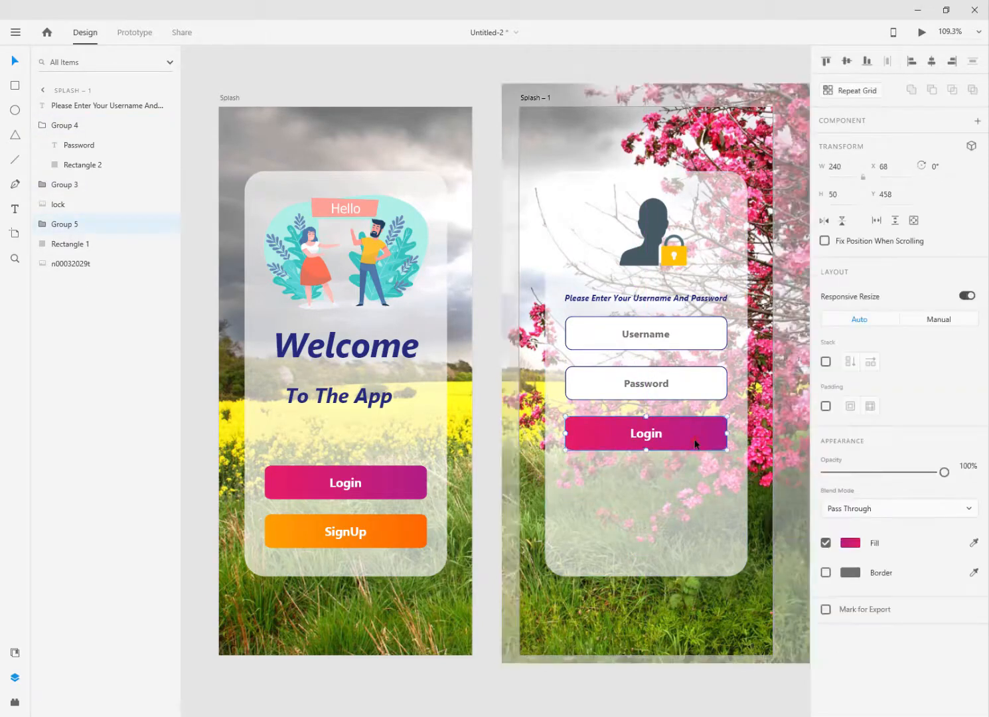
pyautogui.moveTo(696, 444); pyautogui.dragTo(697, 446)
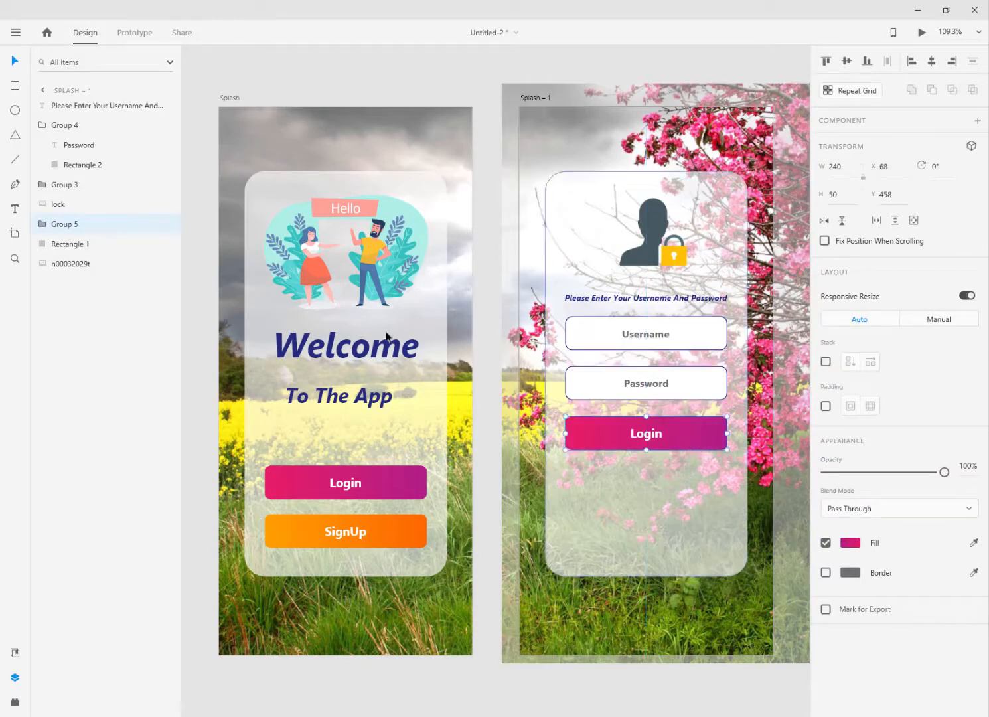
# Step: Add the text "Don't Have An Account? SignUp" below the Login button and centre it horizontally on the artboard
pyautogui.click(16, 210)
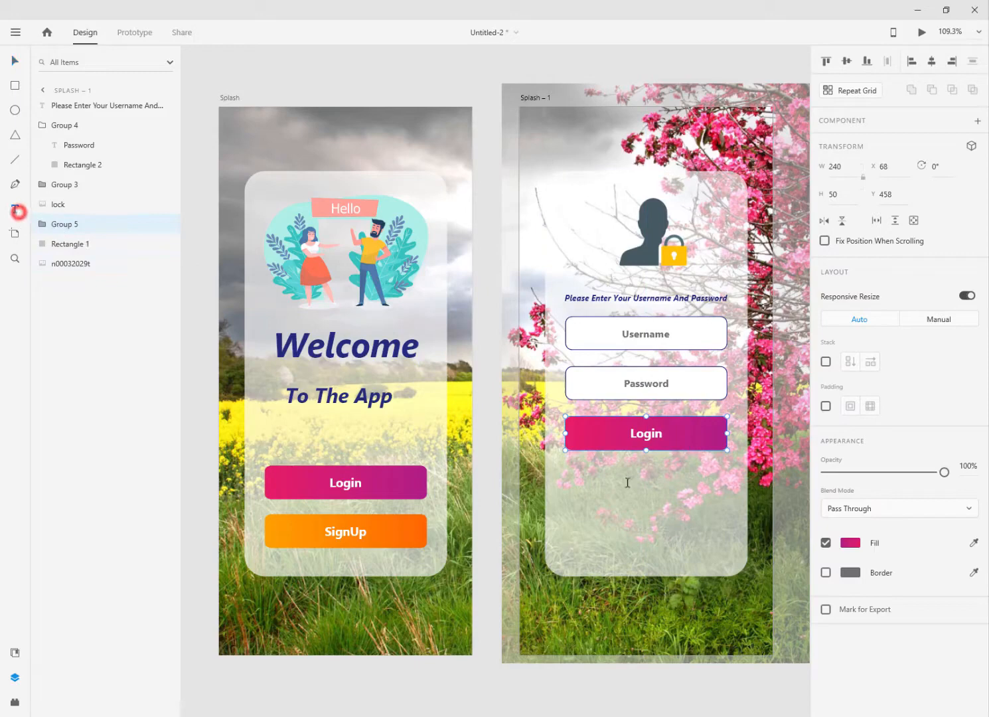
pyautogui.click(587, 467)
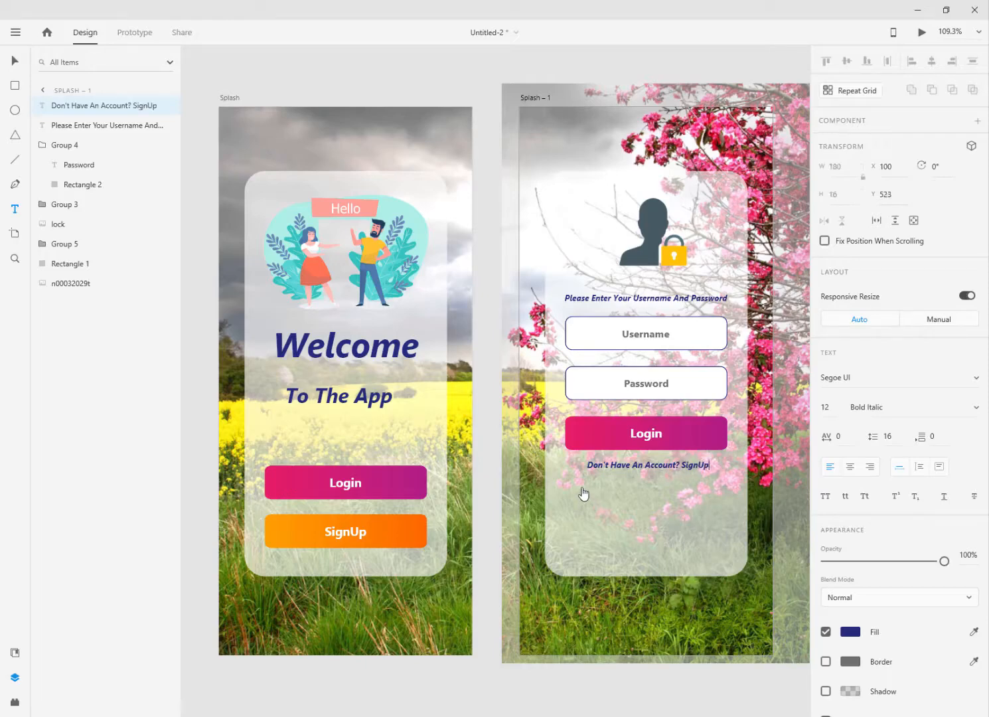
pyautogui.click(14, 60)
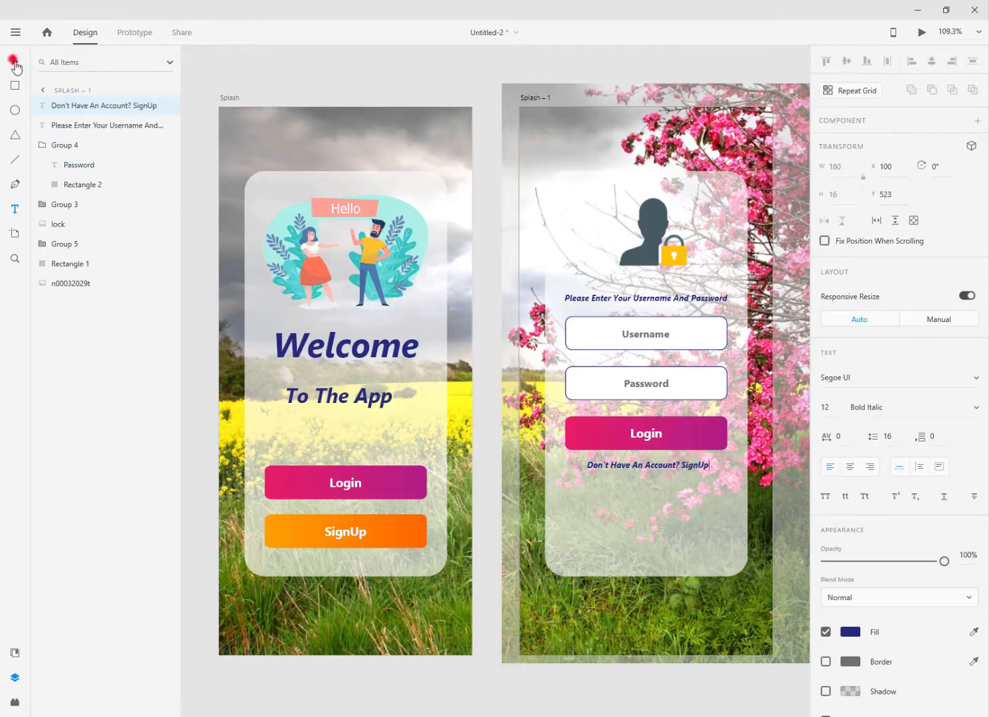
pyautogui.click(932, 61)
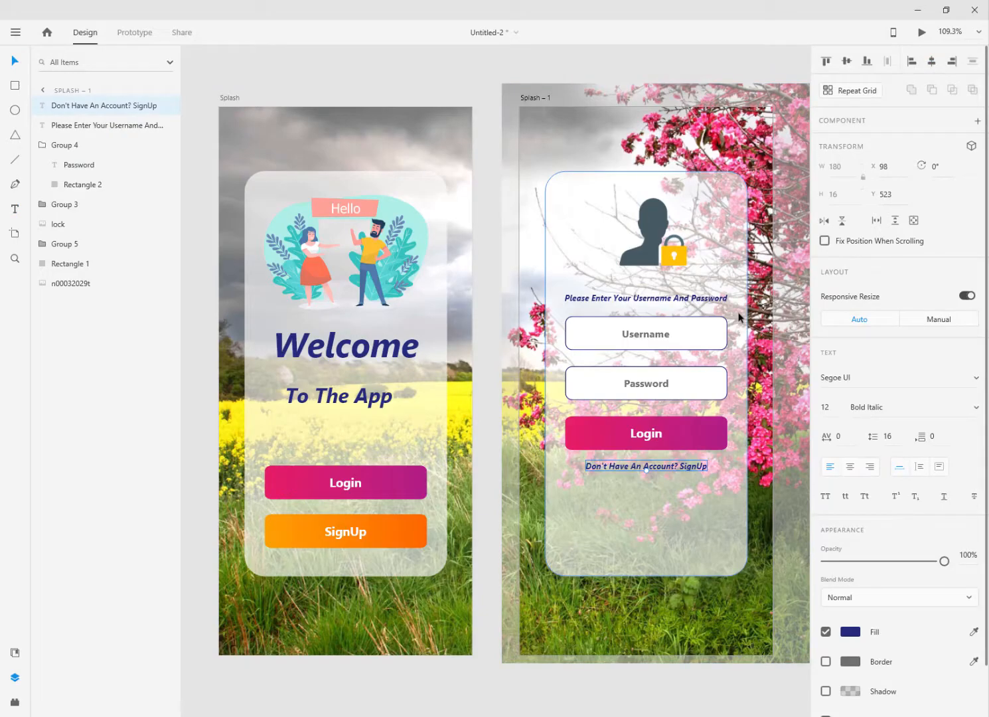
# Step: Copy facebook.png, google.png and twitter.png from the project folder in File Explorer and paste them into the Adobe XD design
pyautogui.hotkey('alt', 'Tab')
pyautogui.click(204, 170)
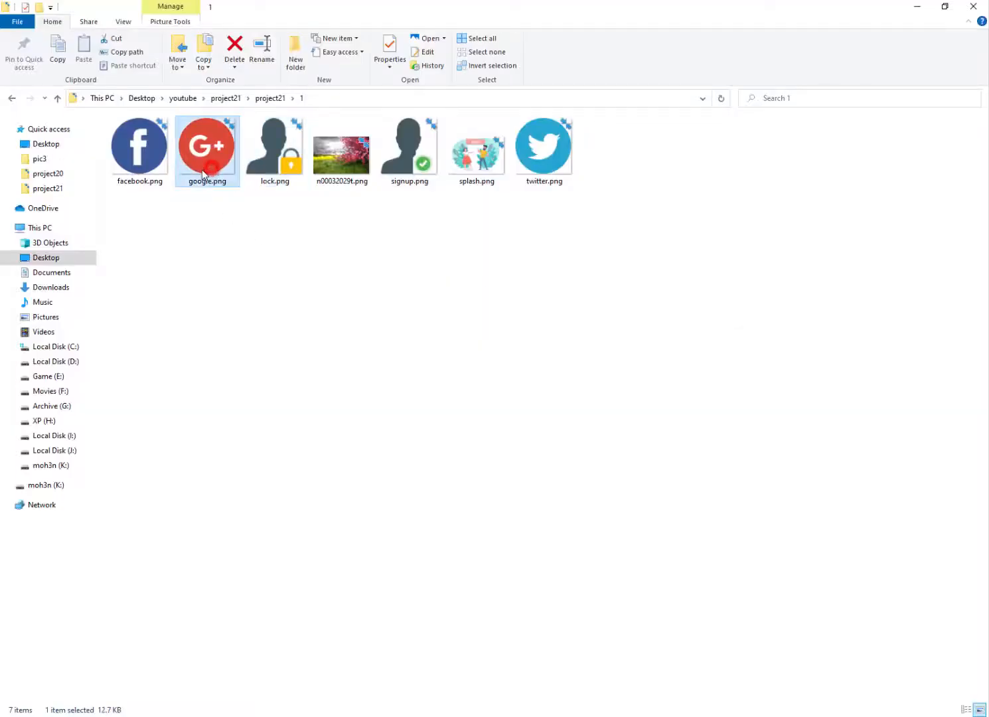
pyautogui.keyDown('ctrl'); pyautogui.click(140, 158); pyautogui.keyUp('ctrl')
pyautogui.keyDown('ctrl'); pyautogui.click(548, 158); pyautogui.keyUp('ctrl')
pyautogui.rightClick(552, 169)
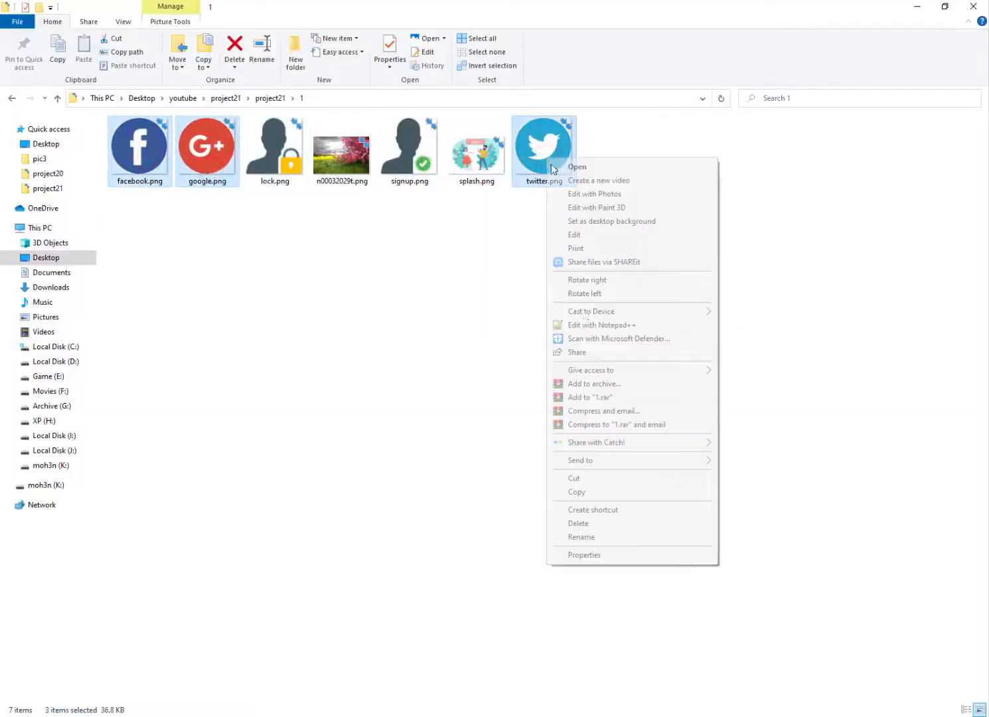
pyautogui.click(577, 492)
pyautogui.hotkey('alt', 'Tab')
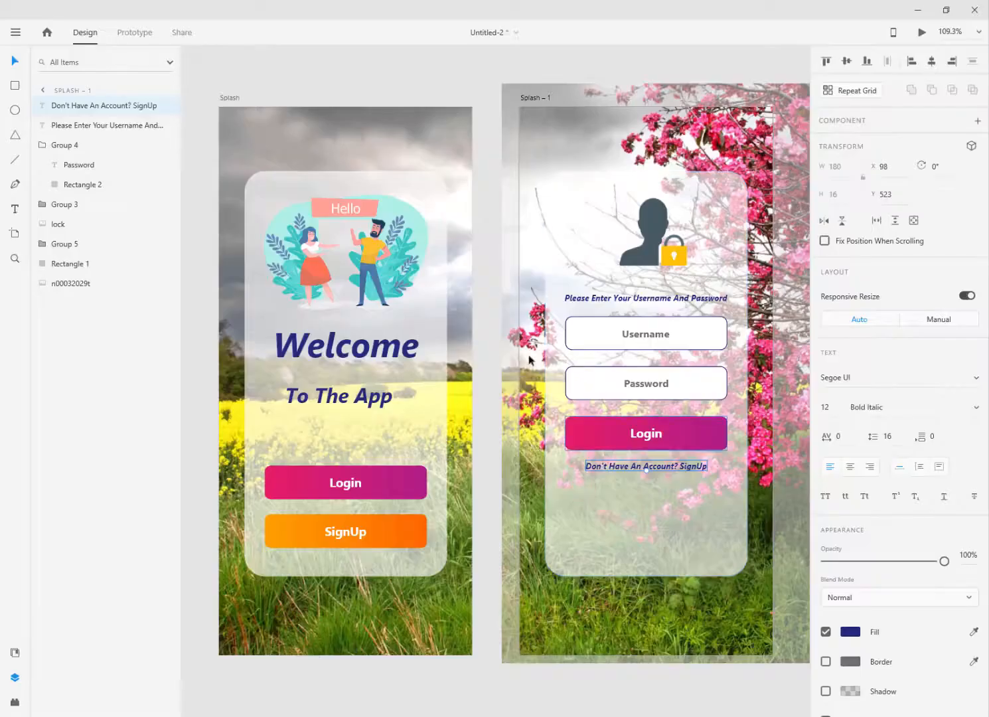
pyautogui.rightClick(495, 312)
pyautogui.click(517, 361)
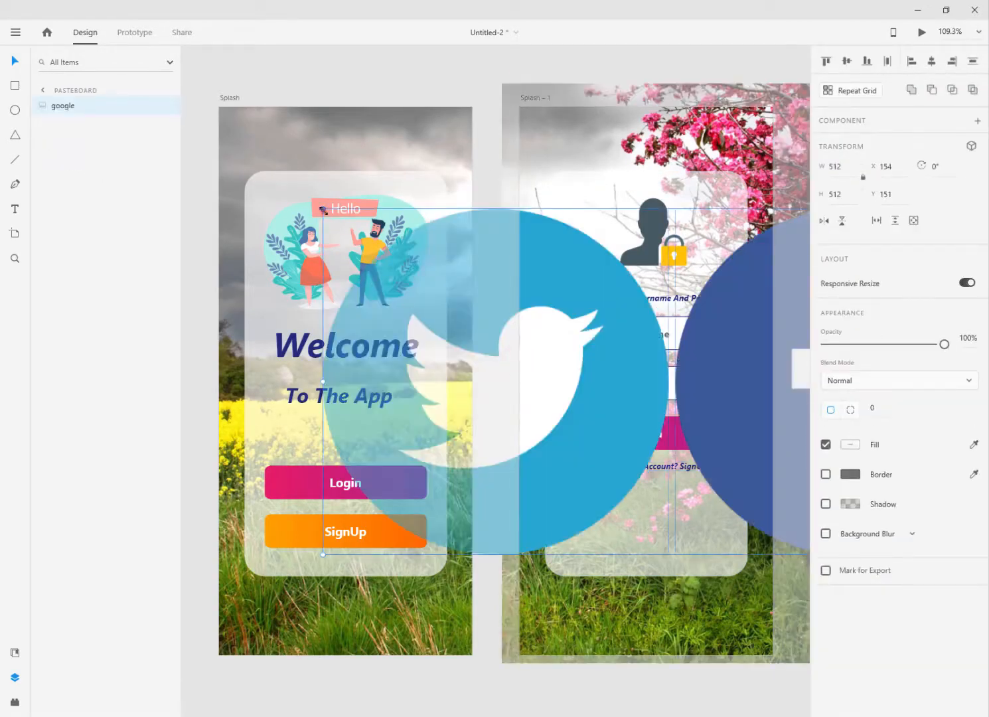
pyautogui.moveTo(324, 211); pyautogui.dragTo(642, 429)
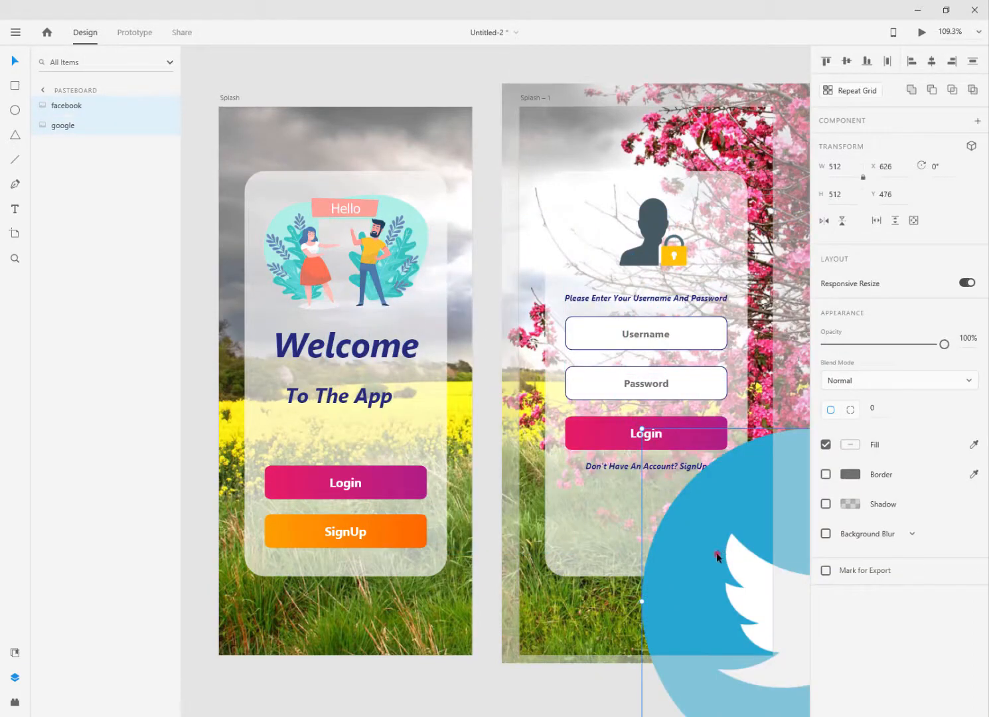
pyautogui.moveTo(716, 552); pyautogui.dragTo(268, 242)
pyautogui.hotkey('ctrl', 'z')
pyautogui.hotkey('ctrl', 'z')
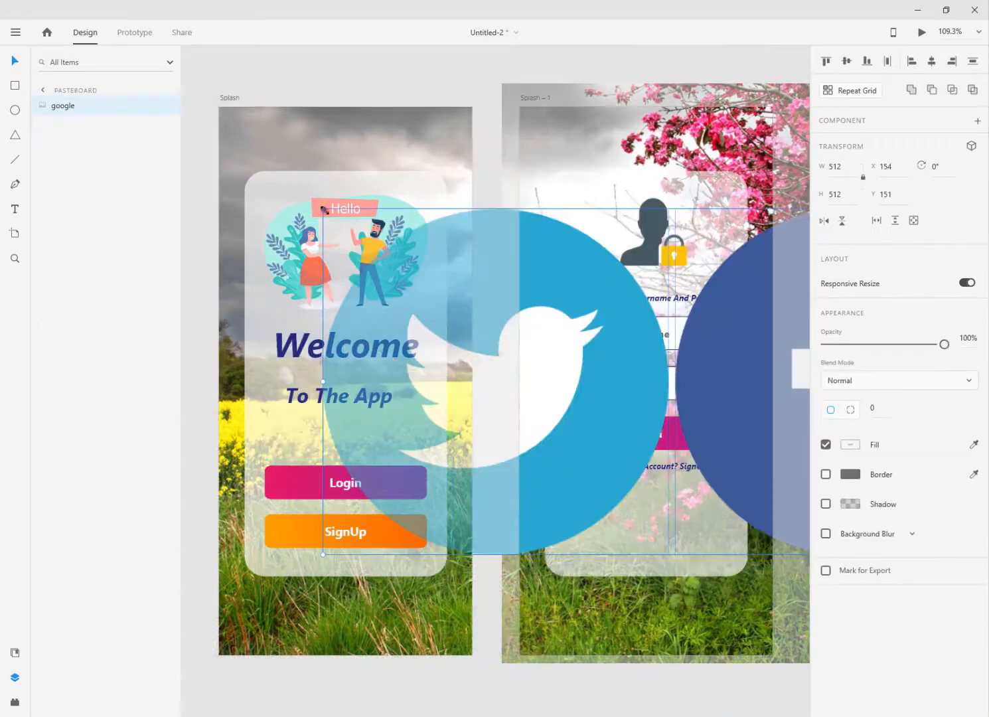
# Step: Scale the three social icons together to about 47 px wide each and place them in the lower part of the login card
pyautogui.moveTo(325, 211); pyautogui.dragTo(497, 340)
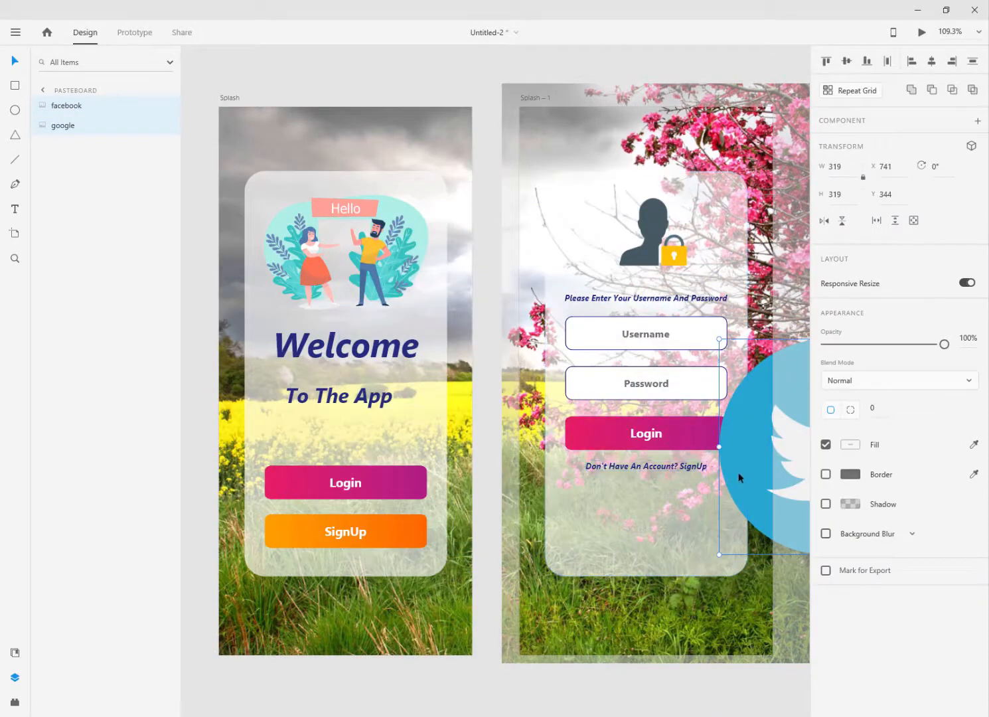
pyautogui.moveTo(736, 476); pyautogui.dragTo(305, 428)
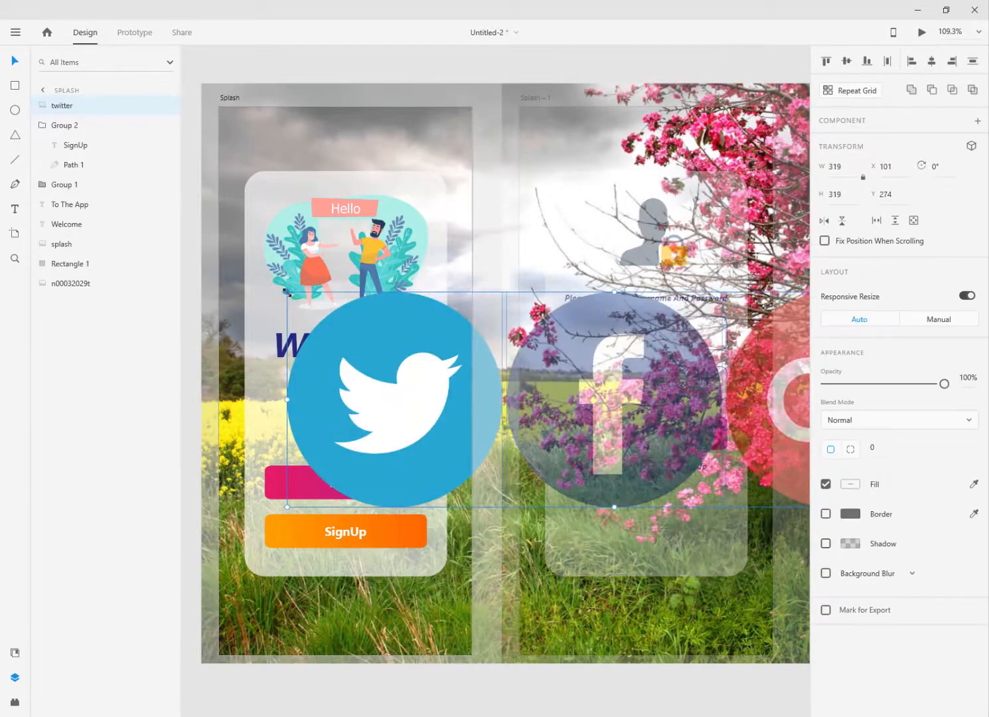
pyautogui.moveTo(287, 293); pyautogui.dragTo(547, 456)
pyautogui.moveTo(802, 488); pyautogui.dragTo(662, 553)
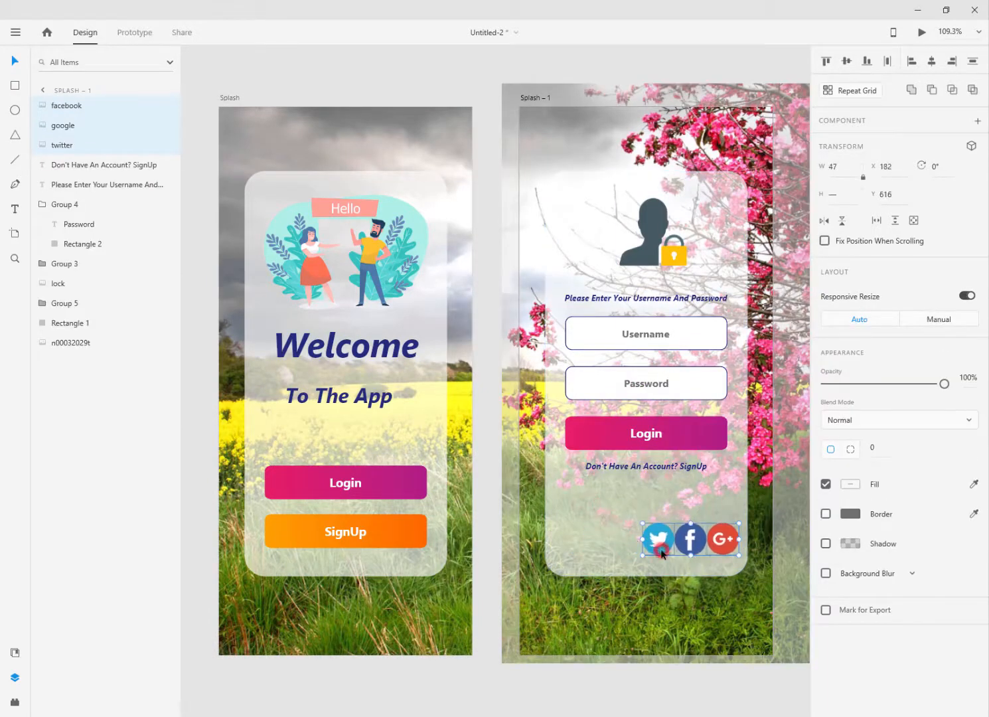
pyautogui.click(626, 685)
# Step: Move the Twitter icon to about X 89, Y 598 and set its width to 50
pyautogui.click(662, 544)
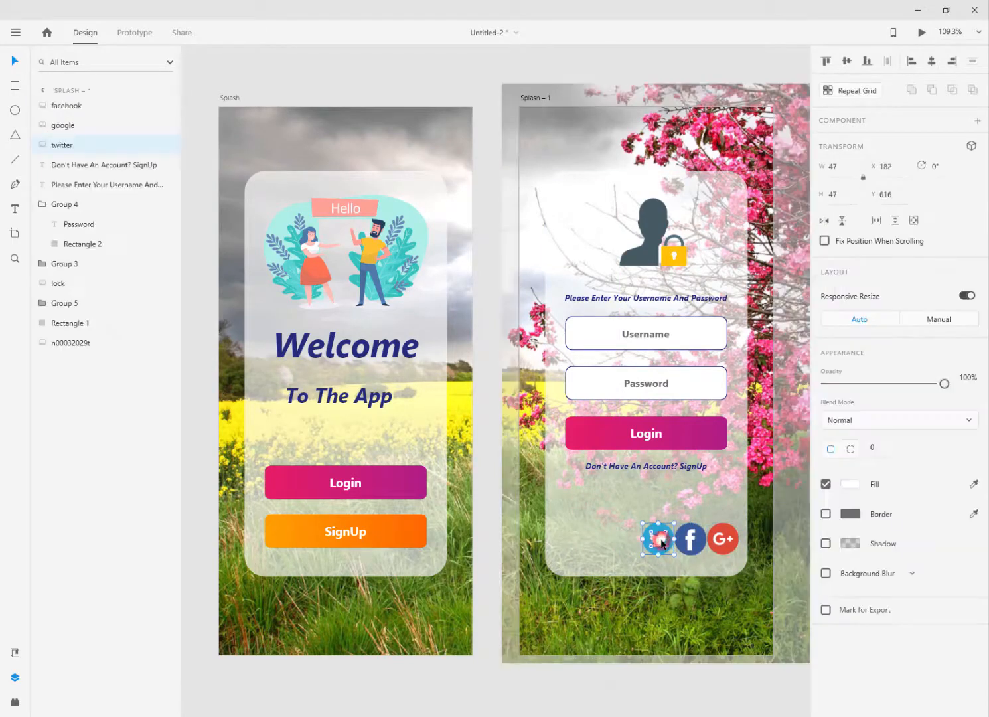
pyautogui.moveTo(662, 544); pyautogui.dragTo(591, 528)
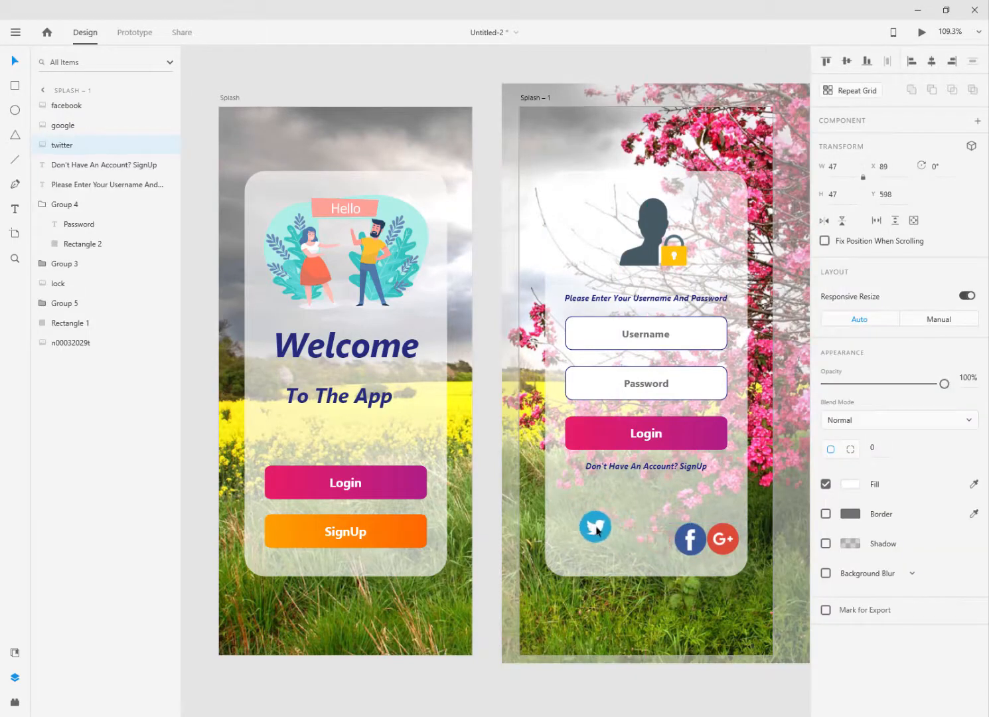
pyautogui.click(842, 170)
pyautogui.write('50')
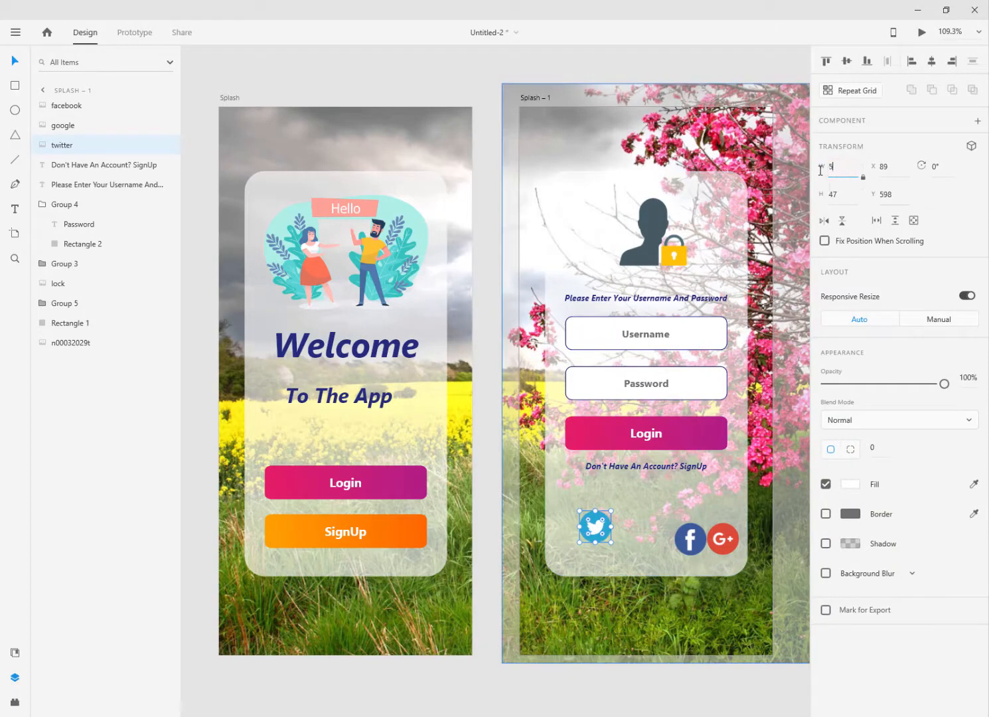
pyautogui.press('Tab')
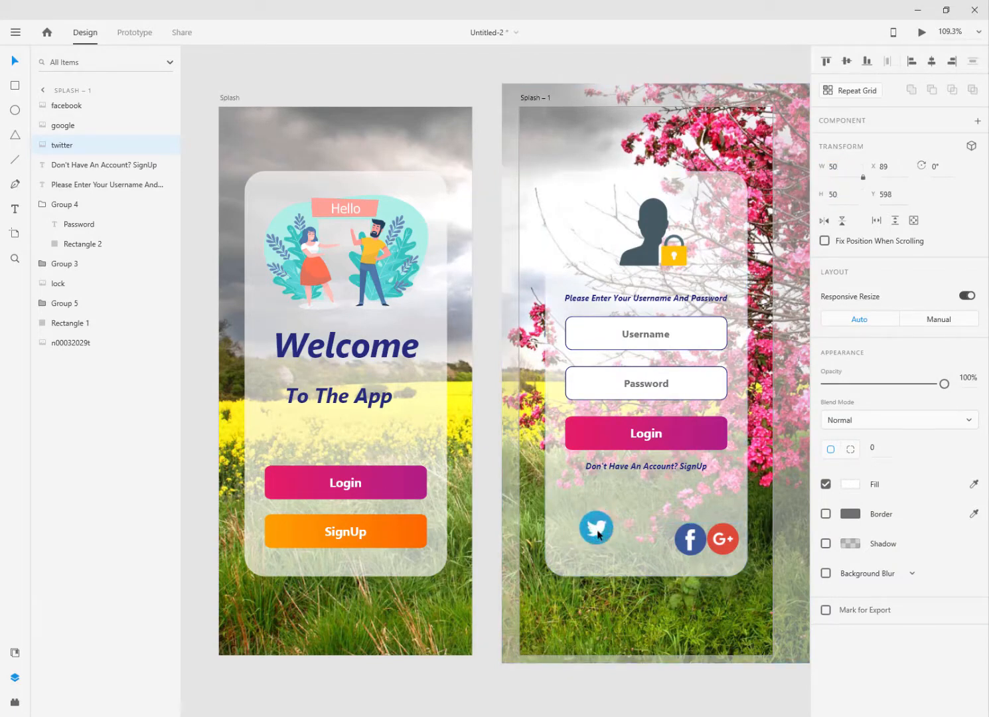
# Step: Set the Facebook icon's width to 50 and place it beside the Twitter icon at about X 168, Y 598
pyautogui.click(688, 547)
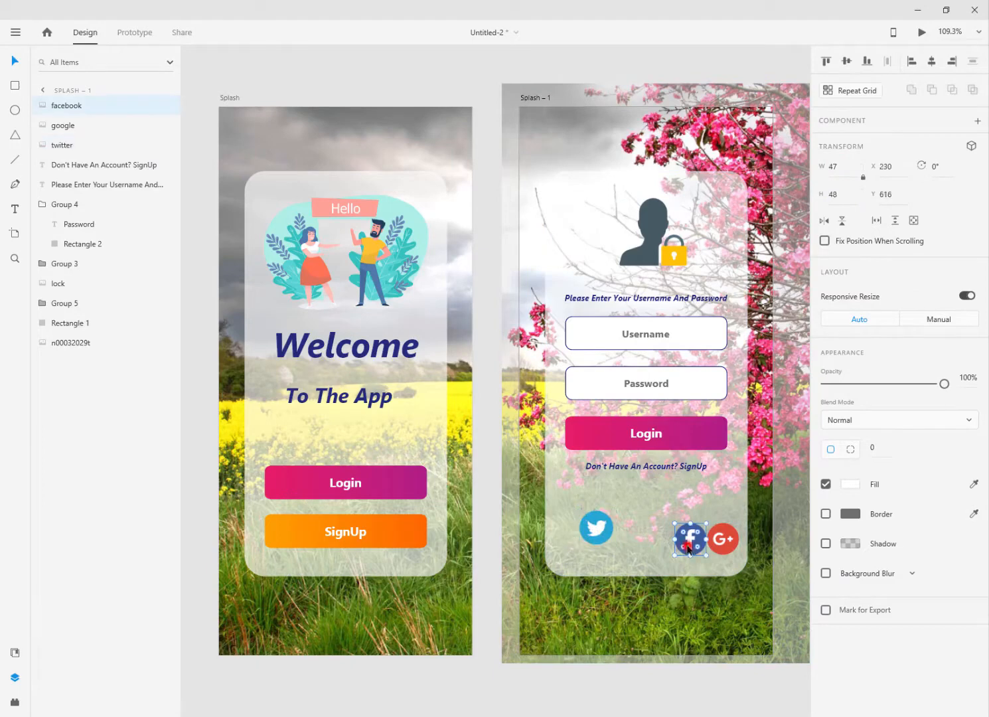
pyautogui.click(840, 167)
pyautogui.write('50')
pyautogui.press('Return')
pyautogui.click(692, 551)
pyautogui.moveTo(691, 544); pyautogui.dragTo(650, 531)
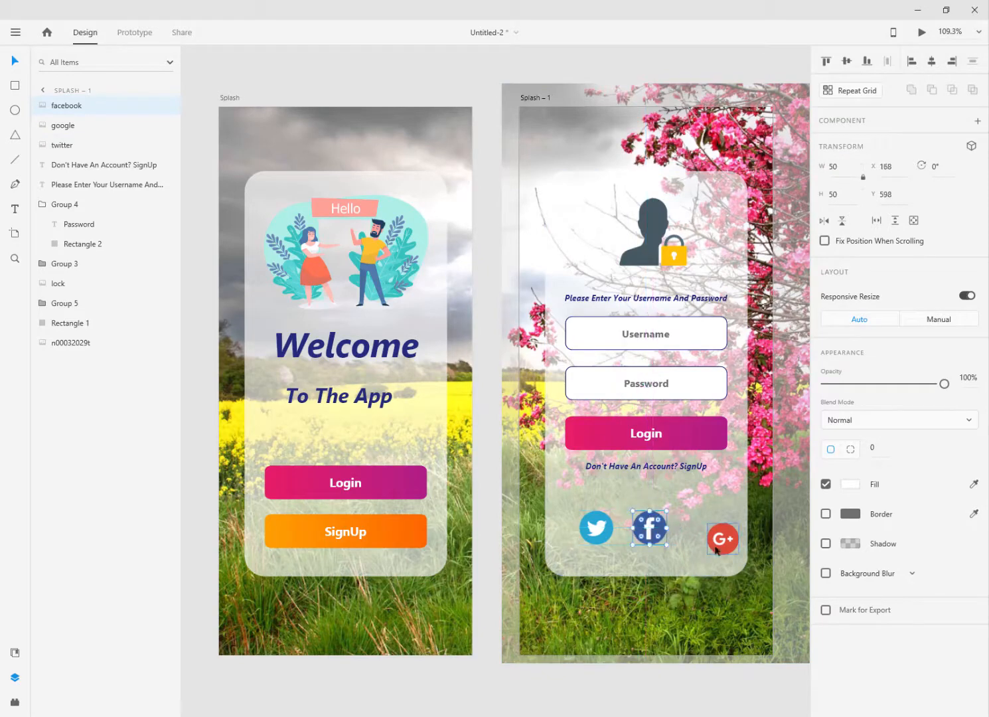
# Step: Set the Google icon's width to 50 and place it evenly spaced beside the Facebook icon at about X 247, Y 598
pyautogui.click(723, 539)
pyautogui.click(840, 165)
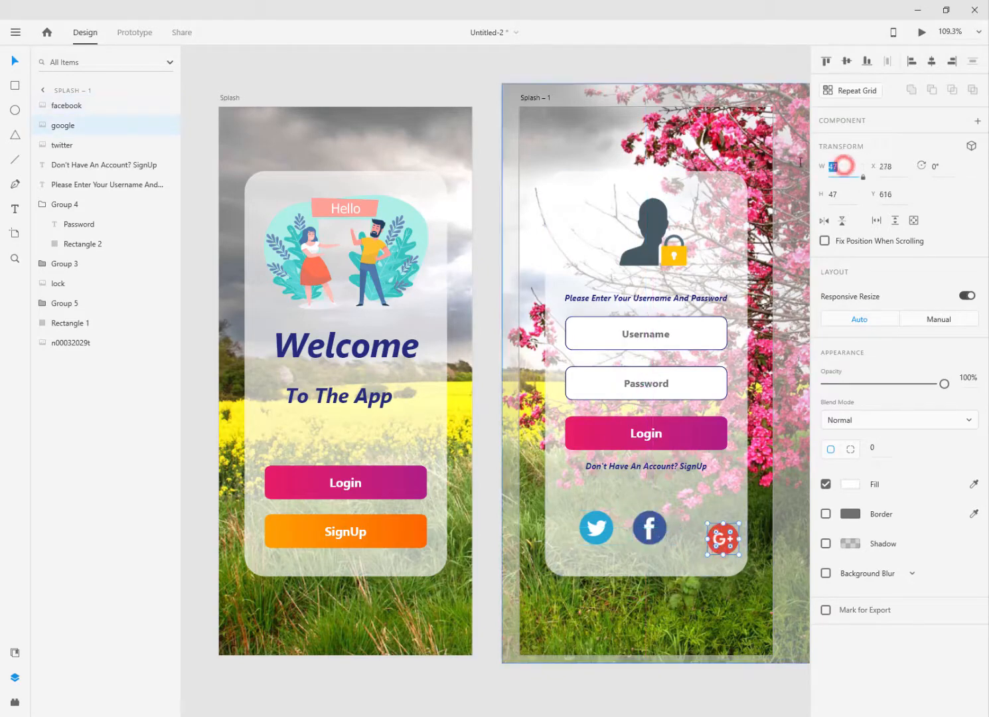
pyautogui.write('50')
pyautogui.press('Return')
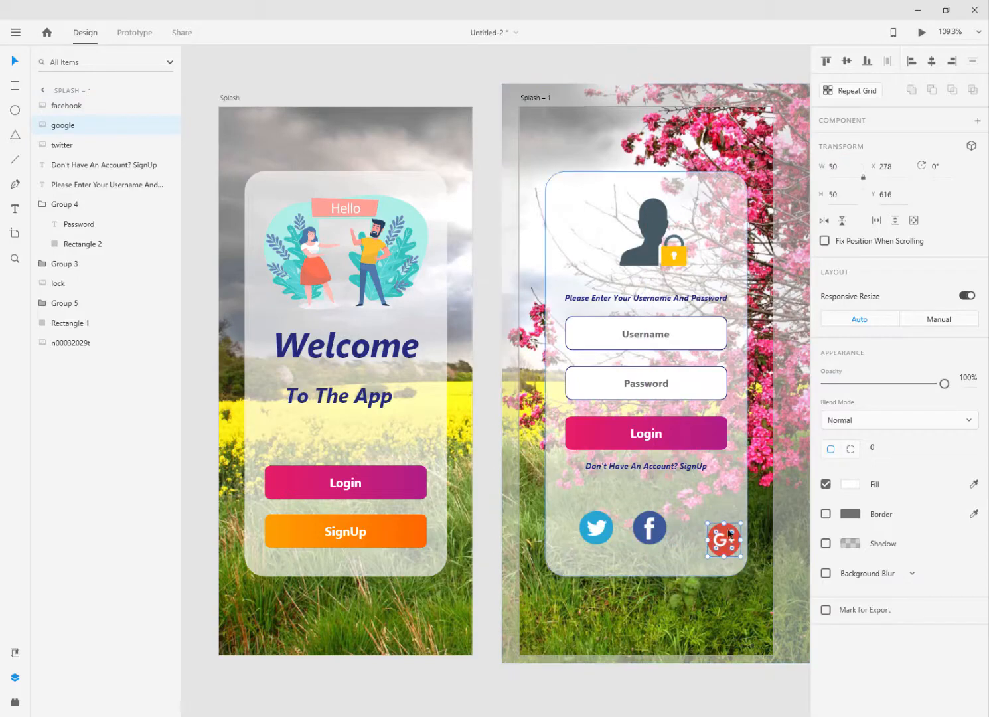
pyautogui.moveTo(726, 540); pyautogui.dragTo(706, 528)
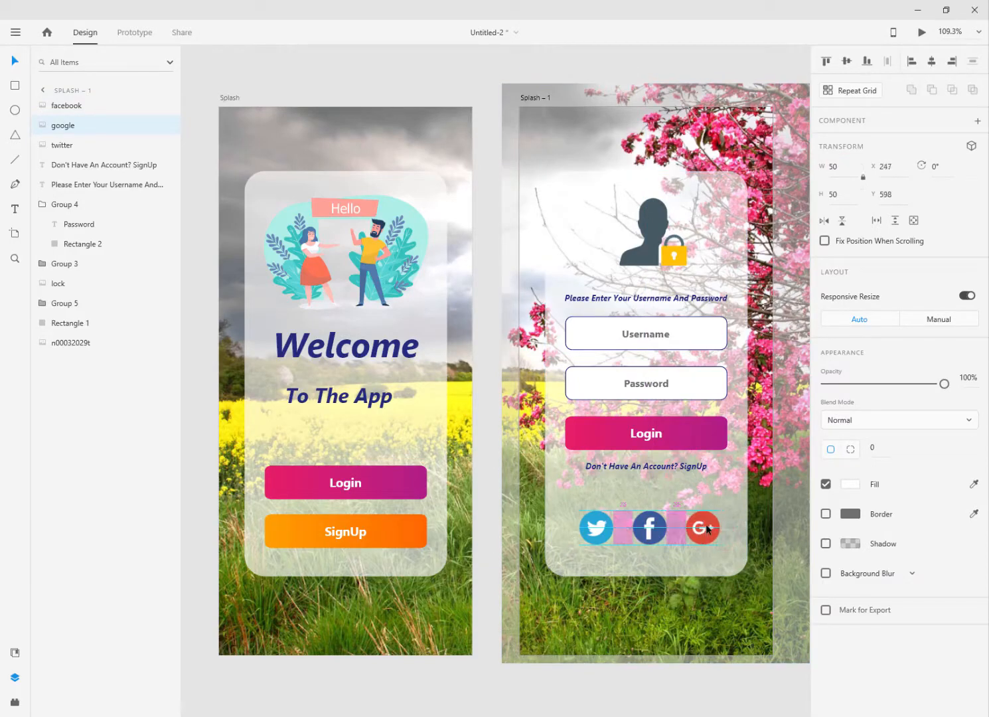
# Step: Group the Twitter, Facebook and Google icons and centre the group horizontally on the artboard
pyautogui.keyDown('shift'); pyautogui.click(654, 530); pyautogui.keyUp('shift')
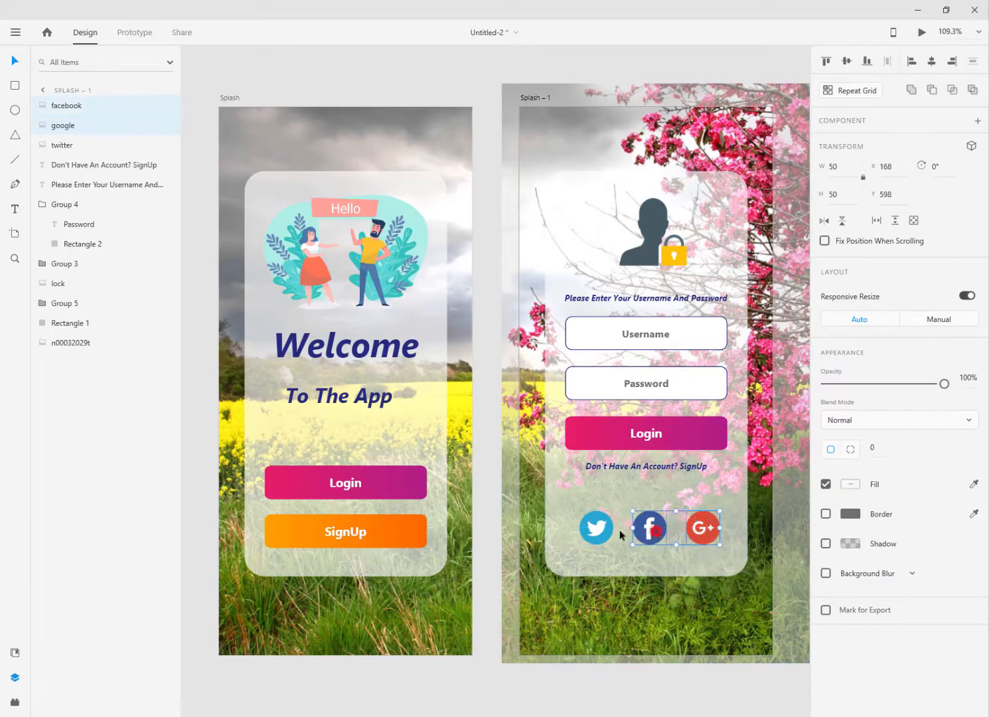
pyautogui.keyDown('shift'); pyautogui.click(604, 531); pyautogui.keyUp('shift')
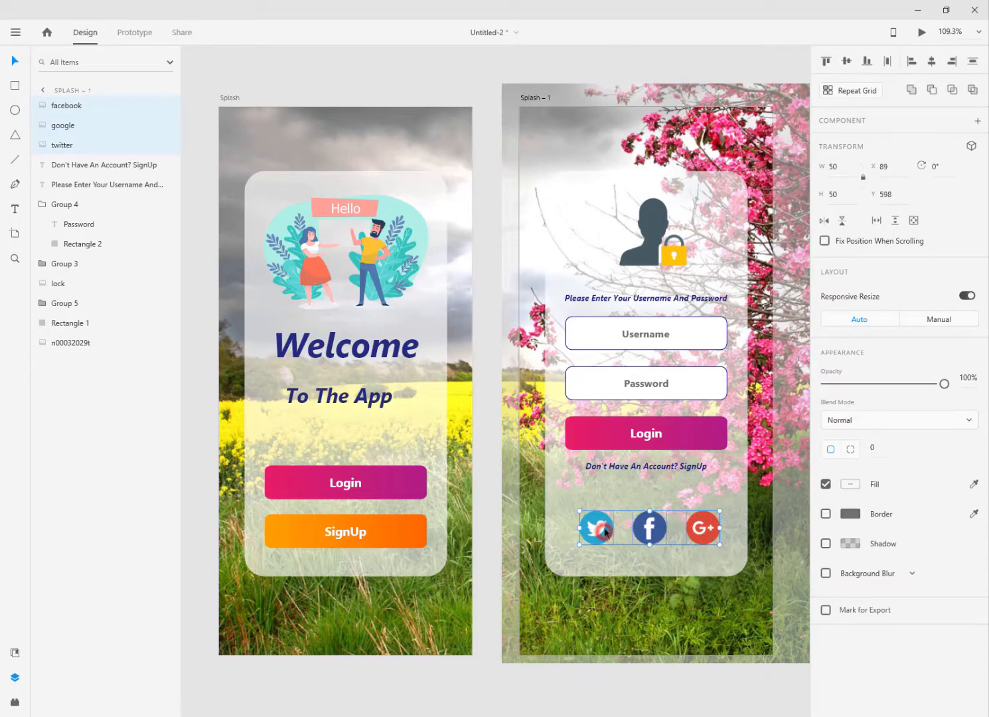
pyautogui.rightClick(55, 127)
pyautogui.click(87, 318)
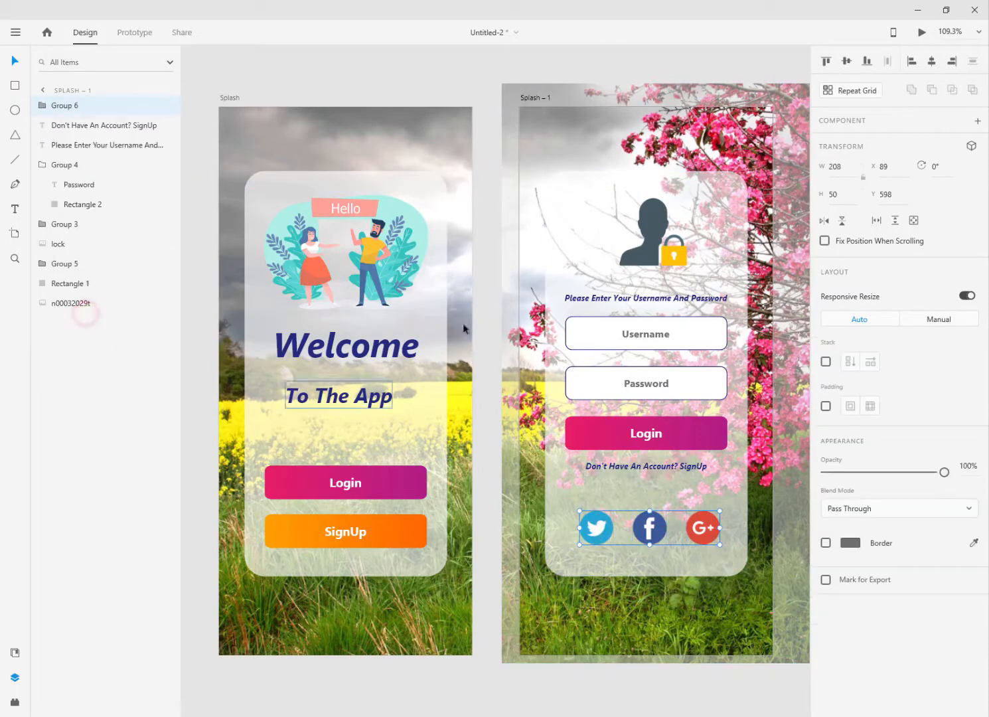
pyautogui.click(932, 62)
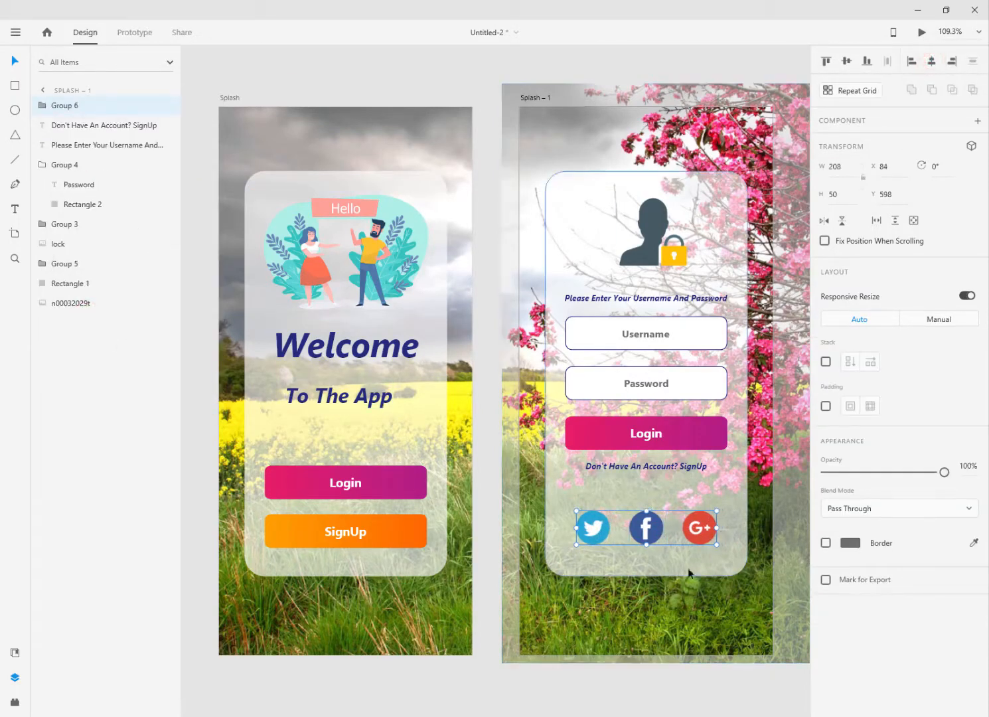
# Step: Rename the Splash – 1 artboard to Login
pyautogui.click(685, 689)
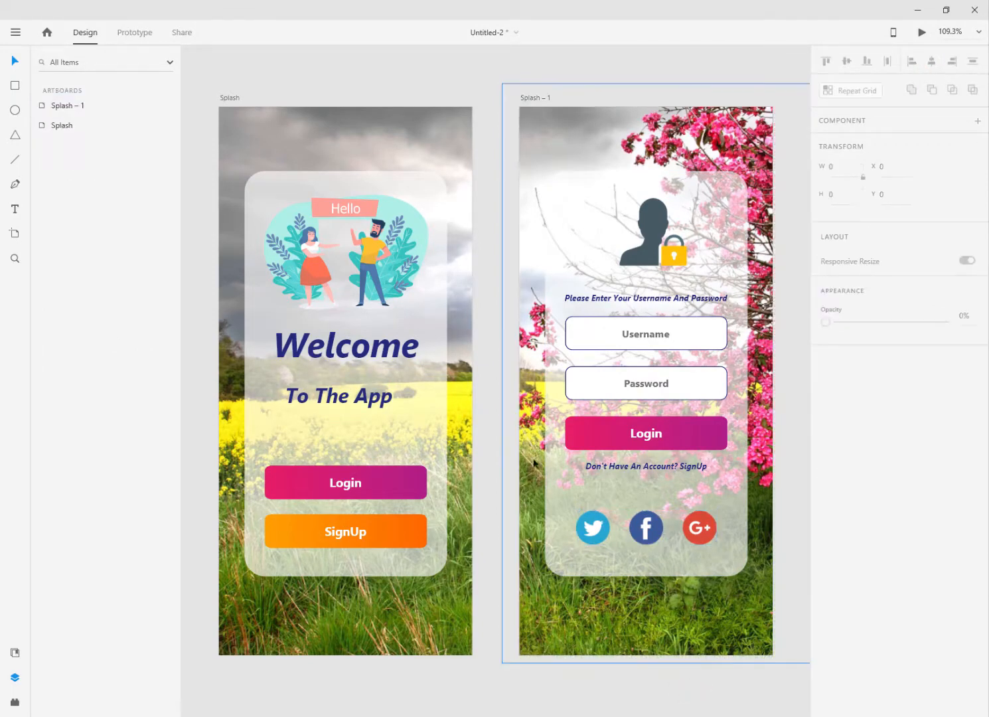
pyautogui.doubleClick(539, 97)
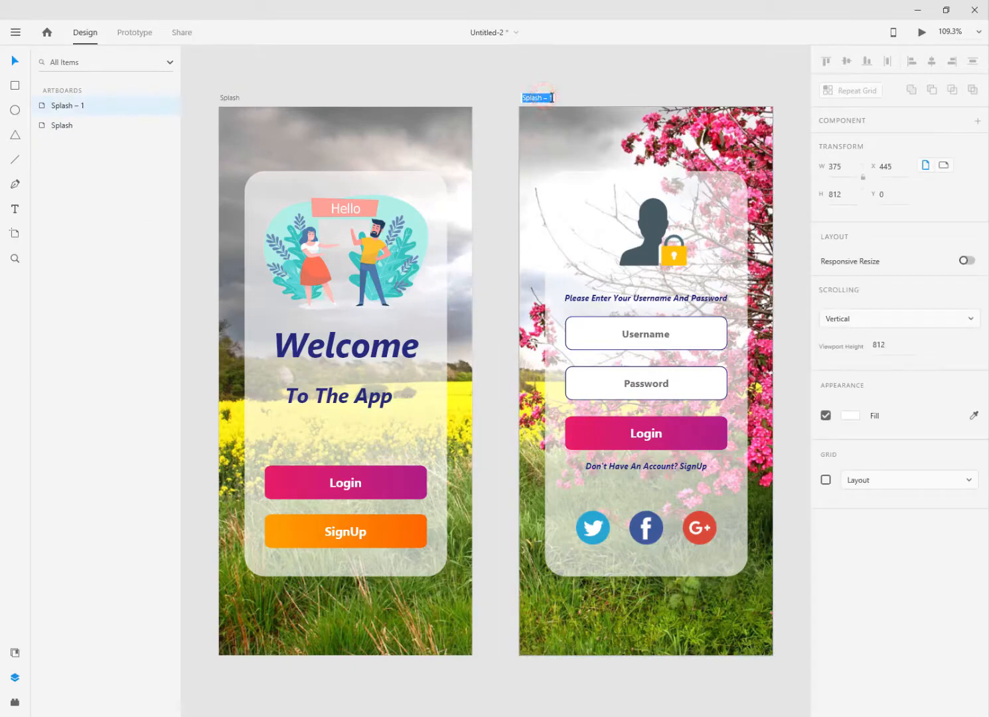
pyautogui.write('Login')
pyautogui.press('Return')
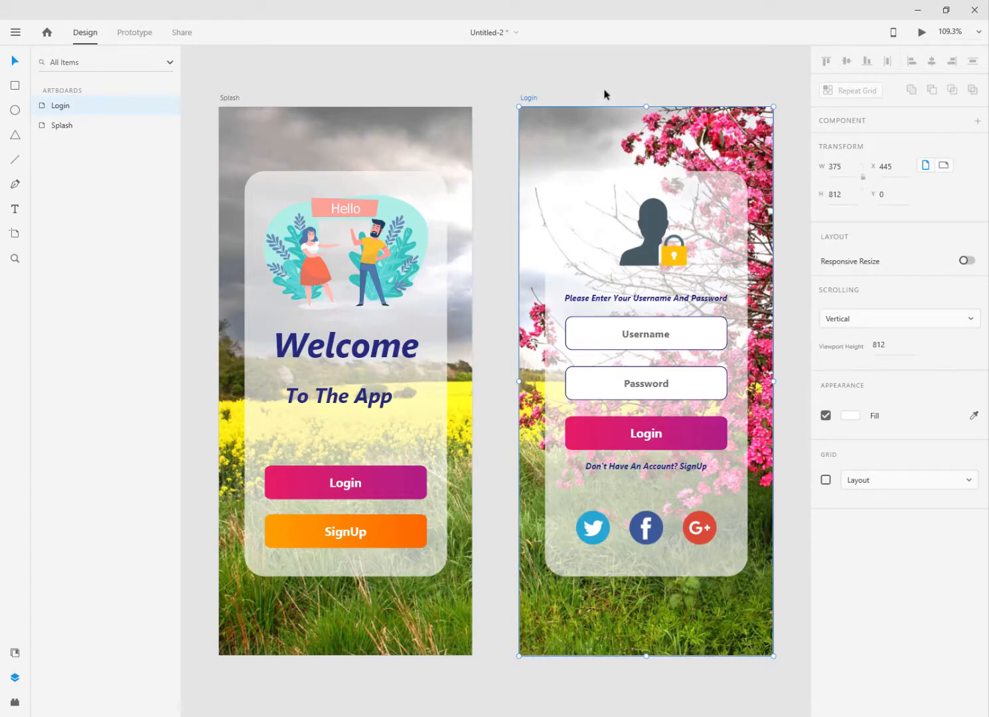
# Step: Copy the Login artboard and paste a duplicate beside it
pyautogui.rightClick(60, 110)
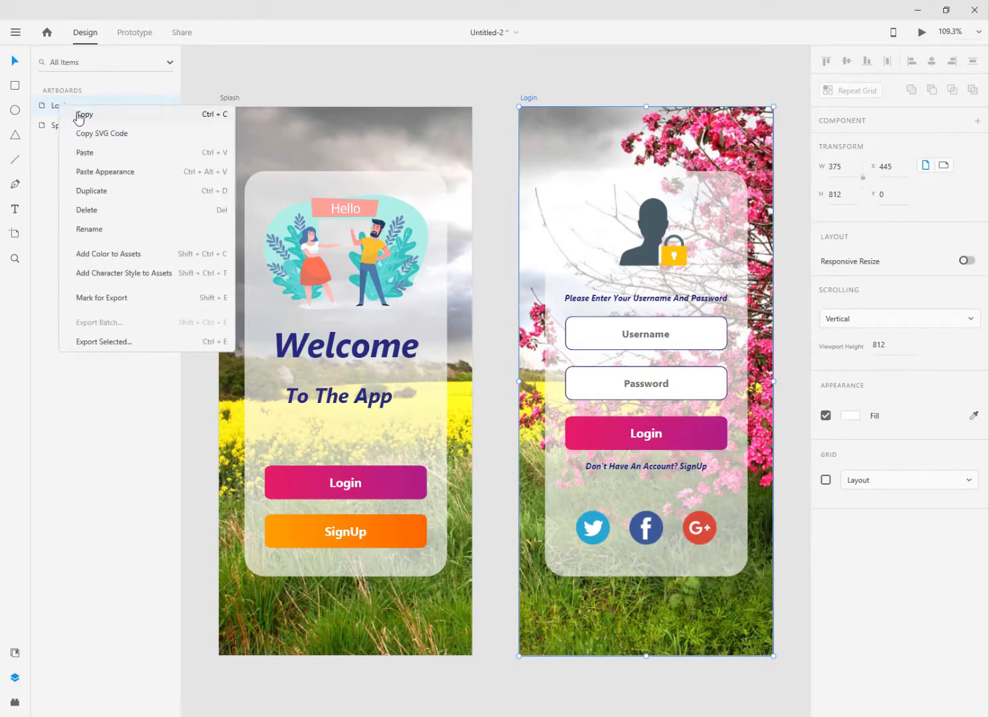
pyautogui.click(73, 108)
pyautogui.rightClick(196, 83)
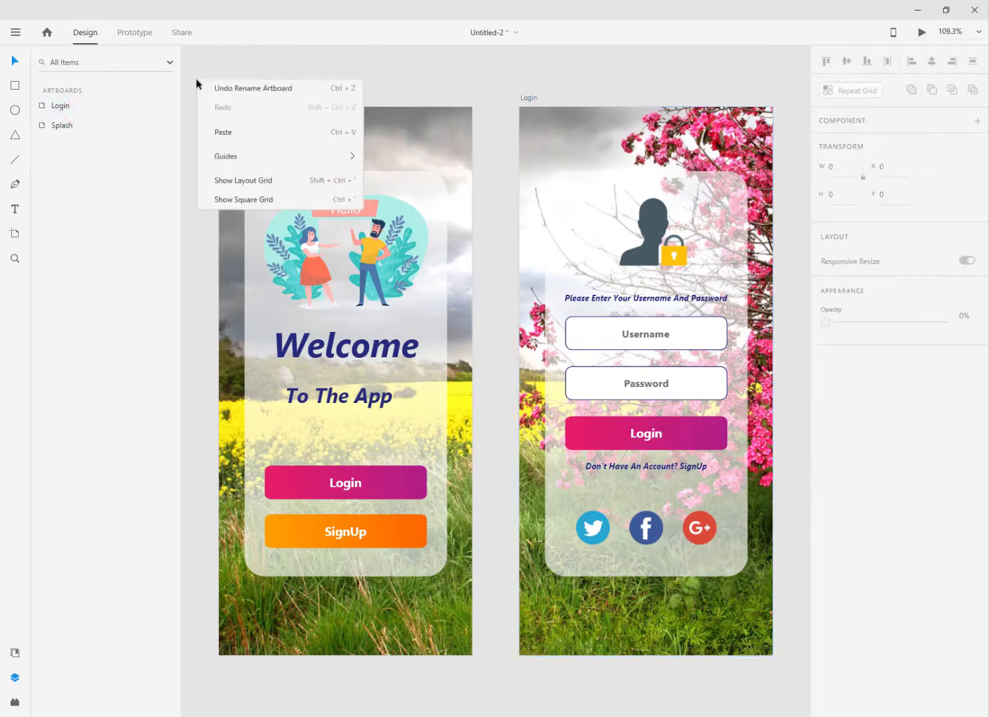
pyautogui.click(213, 134)
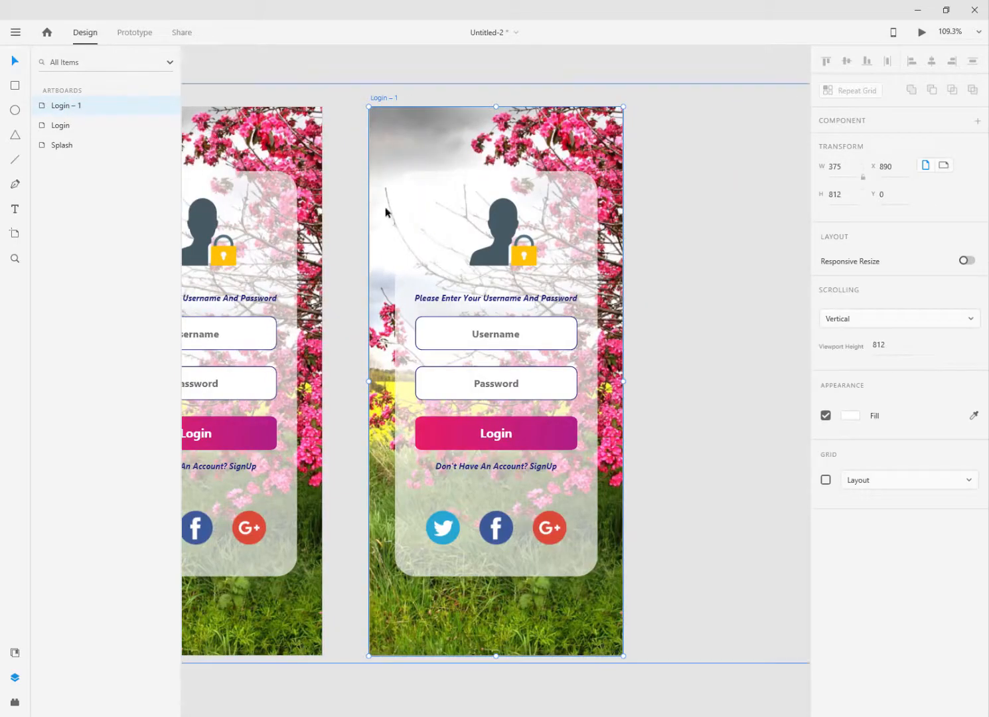
# Step: Shift the duplicated artboard's background image sideways to about X -469, Y -34 so the pink blossoms fill the screen
pyautogui.click(525, 147)
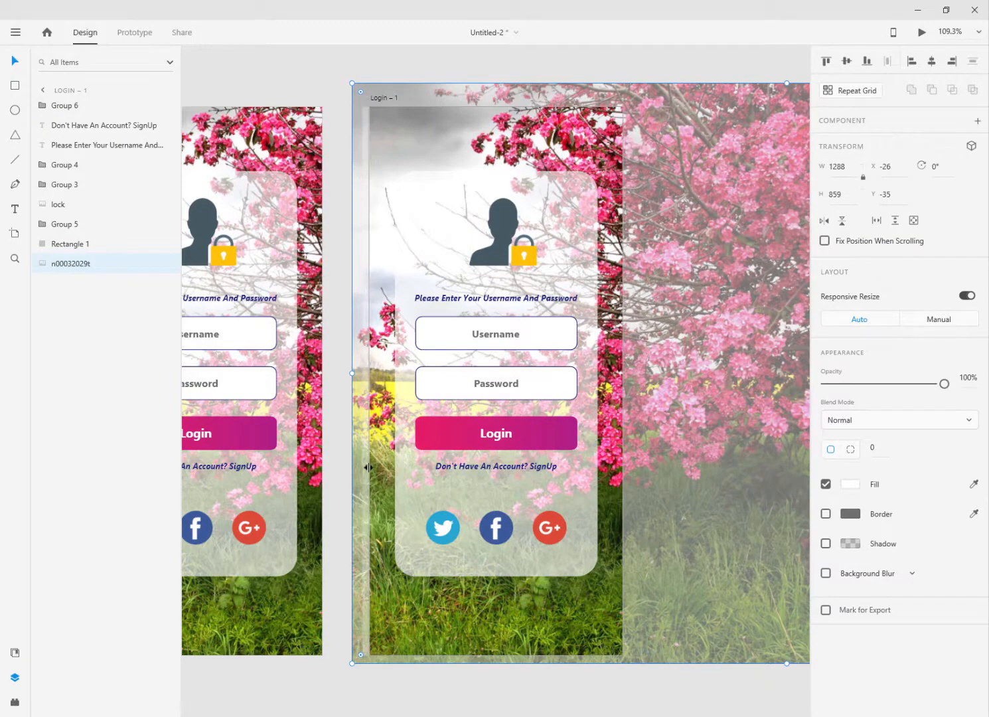
pyautogui.hotkey('ctrl', '0')
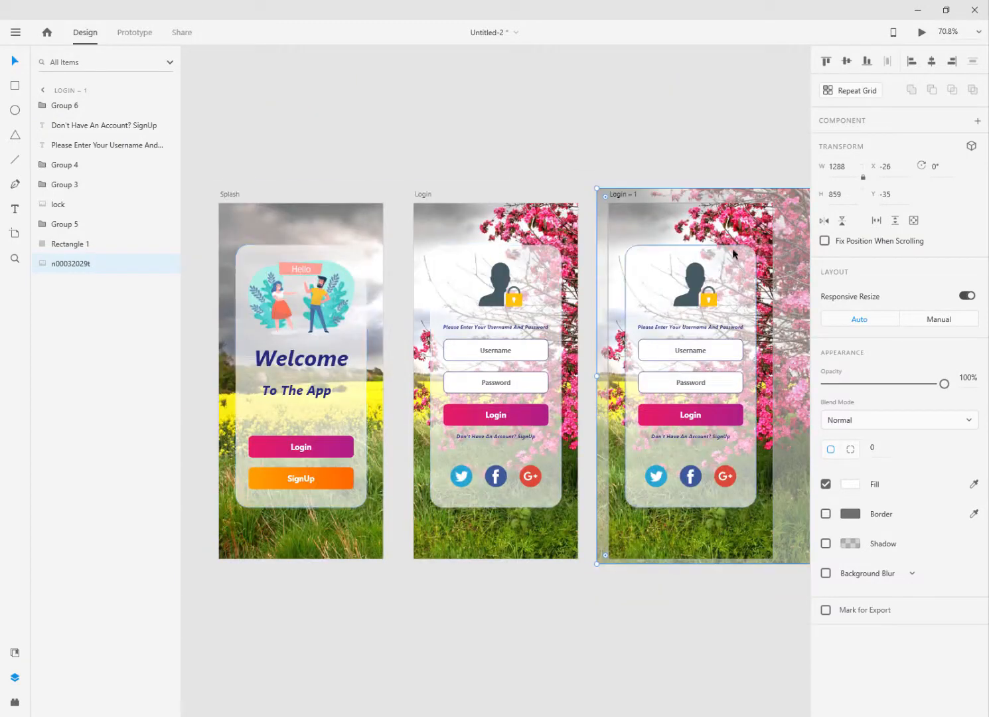
pyautogui.moveTo(735, 237); pyautogui.dragTo(540, 236)
pyautogui.click(647, 145)
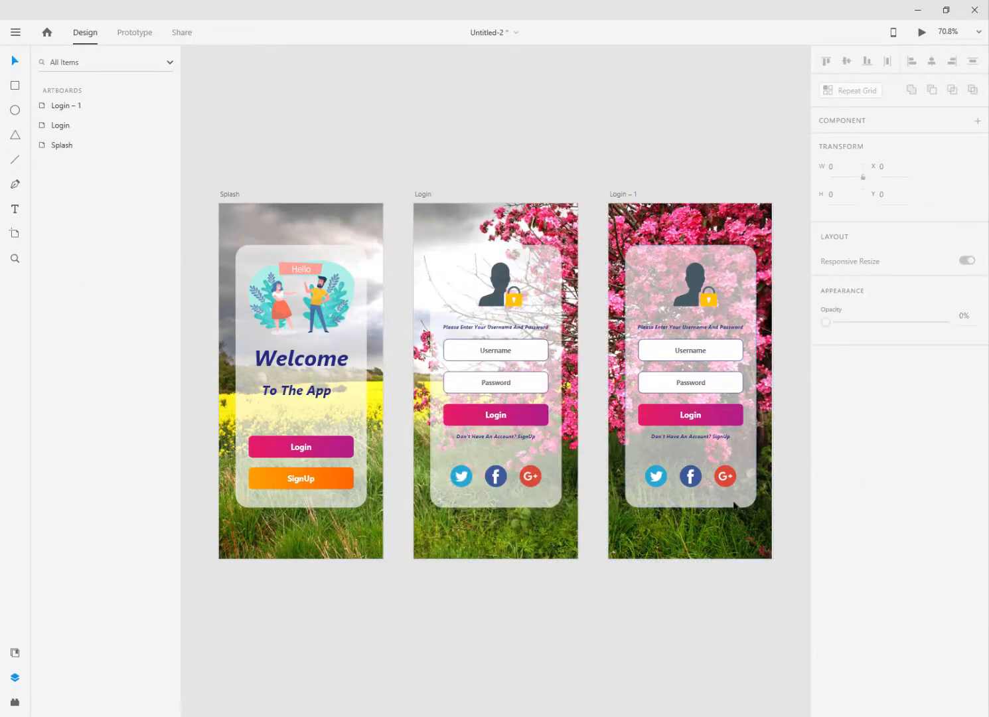
pyautogui.click(723, 484)
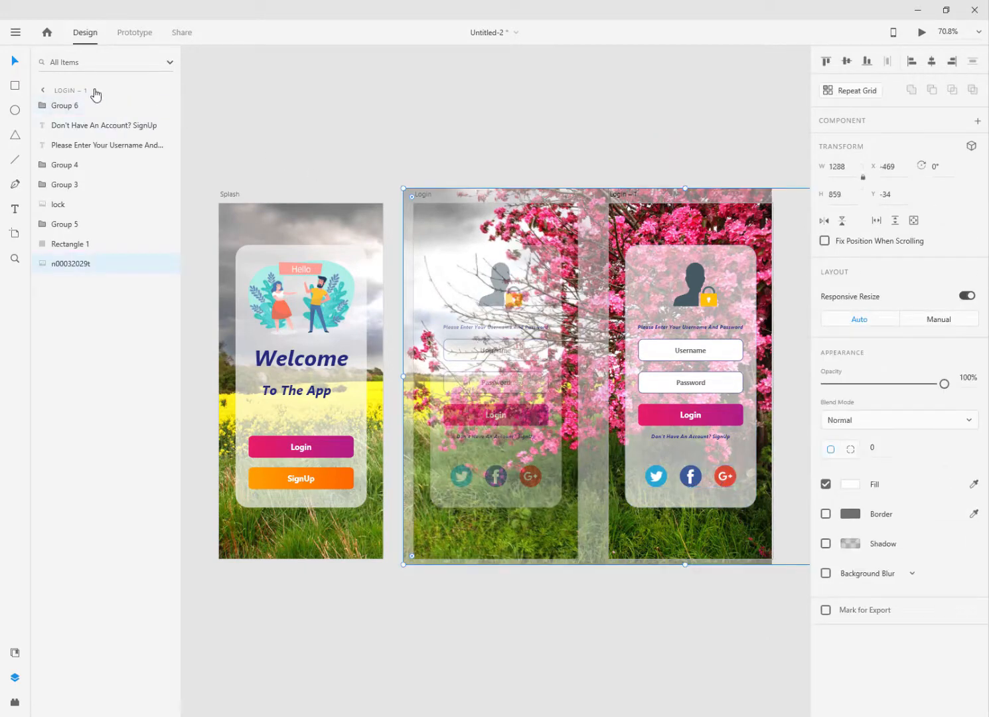
# Step: Try renaming the duplicated artboard to Signup, and undo the rename
pyautogui.click(83, 90)
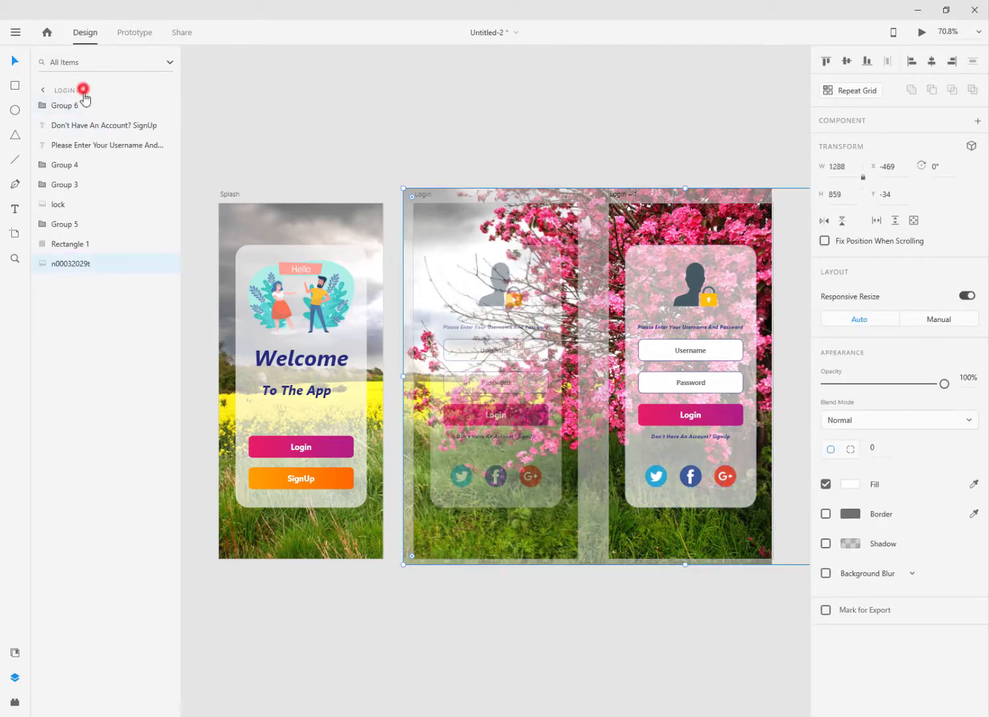
pyautogui.click(42, 91)
pyautogui.click(64, 105)
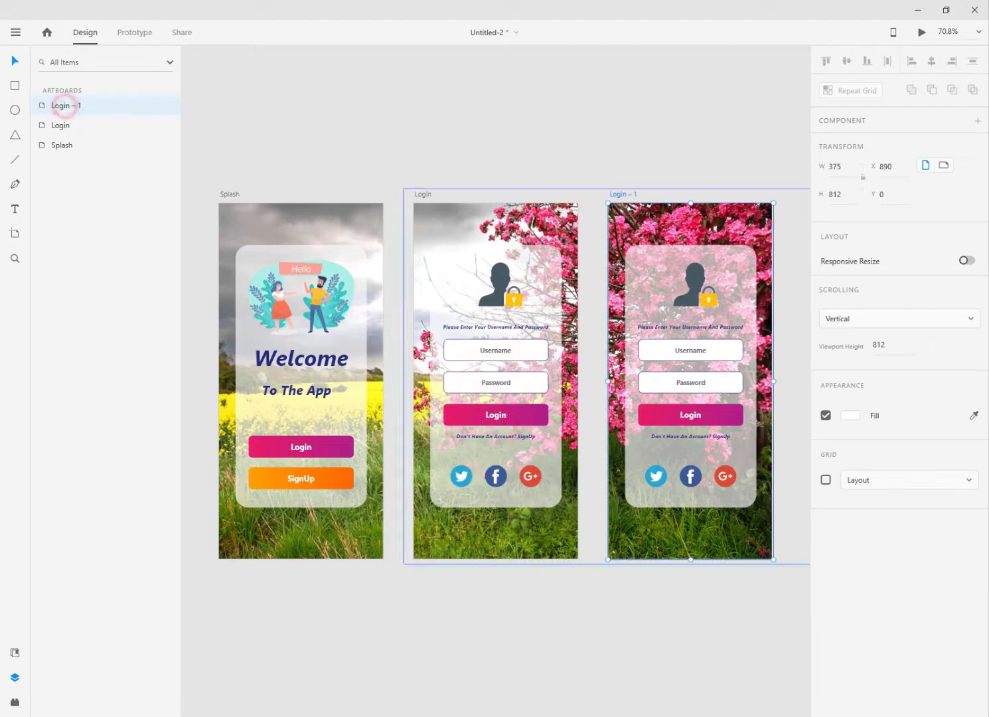
pyautogui.doubleClick(635, 194)
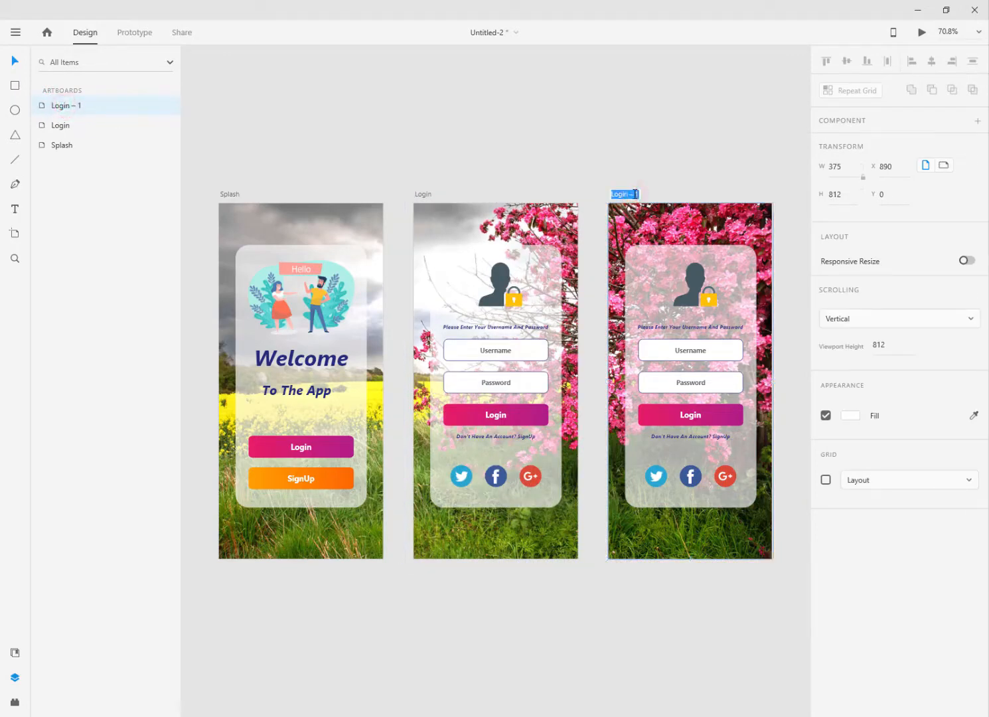
pyautogui.write('Signup')
pyautogui.press('Return')
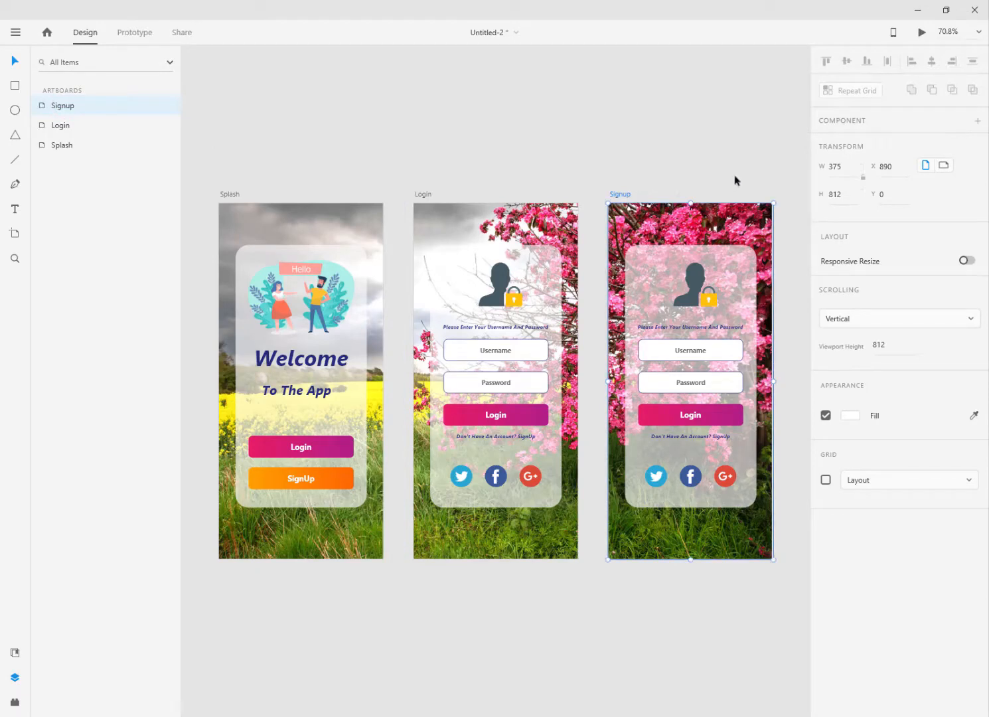
pyautogui.hotkey('ctrl', 'z')
# Step: Delete the lock user image from the card on the duplicated artboard
pyautogui.click(14, 259)
pyautogui.click(743, 364)
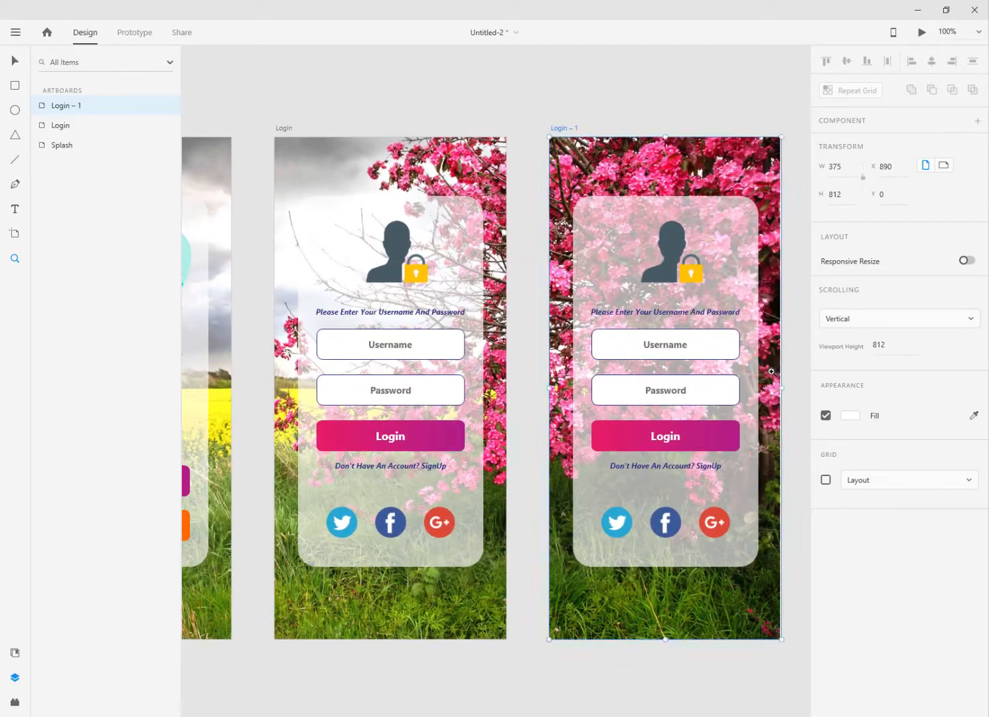
pyautogui.click(771, 372)
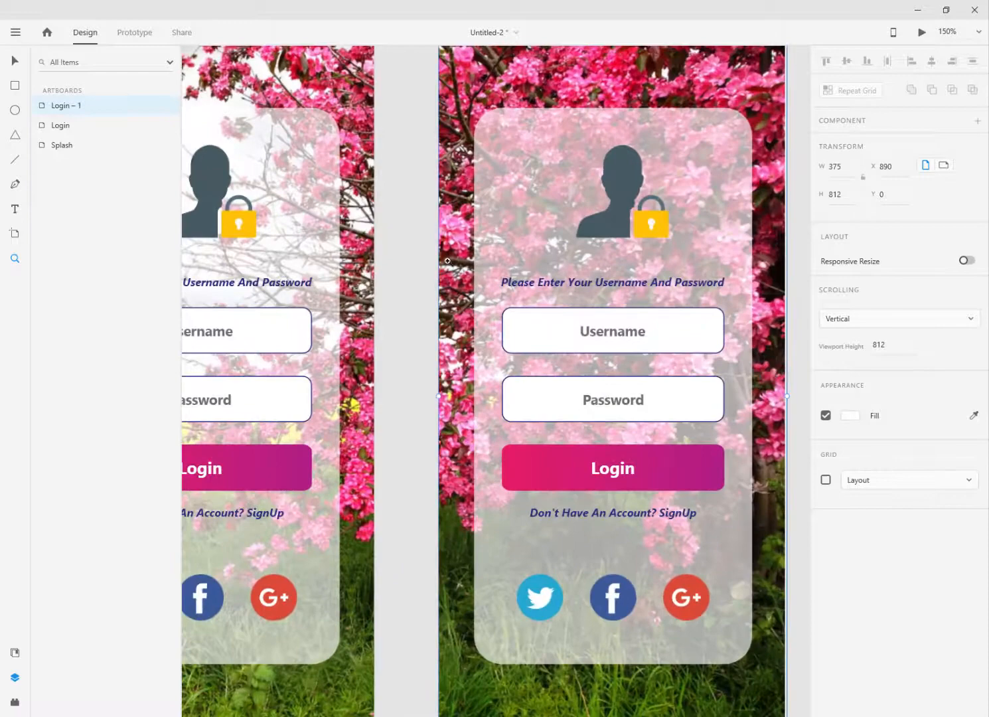
pyautogui.click(14, 61)
pyautogui.click(621, 218)
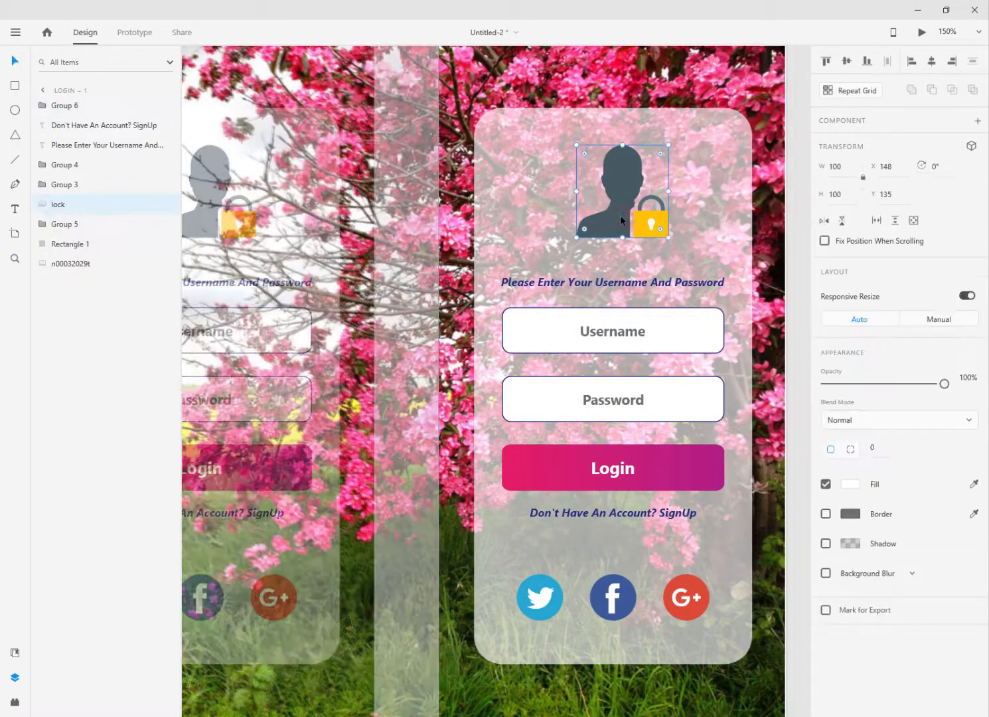
pyautogui.press('Delete')
# Step: Copy signup.png from the project folder in File Explorer and paste it onto the card of the duplicated artboard in Adobe XD
pyautogui.hotkey('alt', 'Tab')
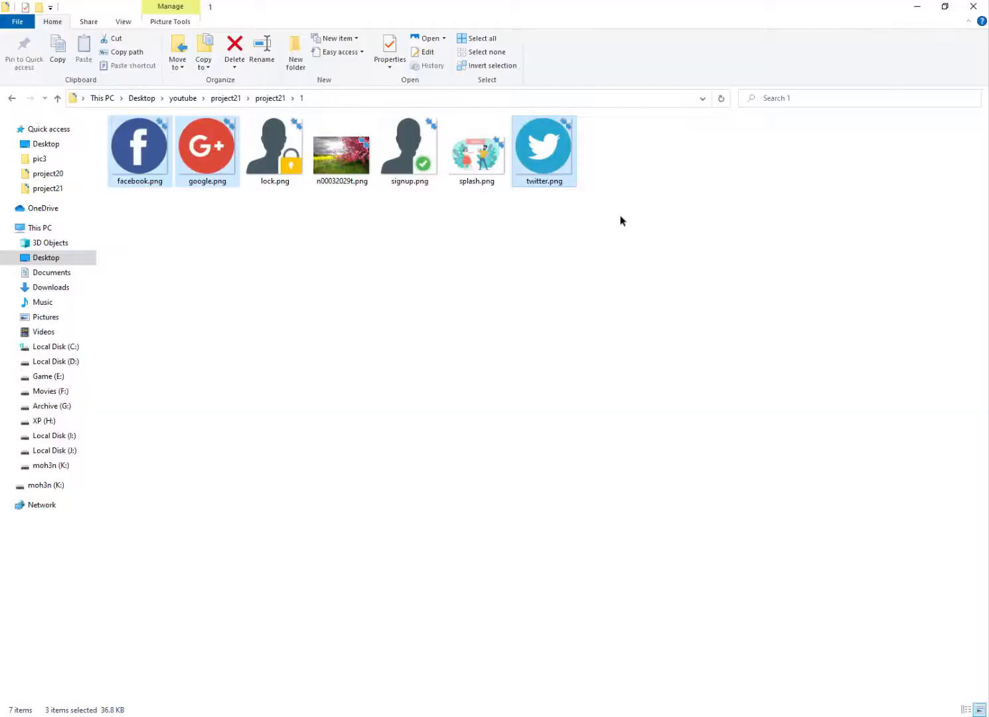
pyautogui.click(413, 168)
pyautogui.rightClick(413, 168)
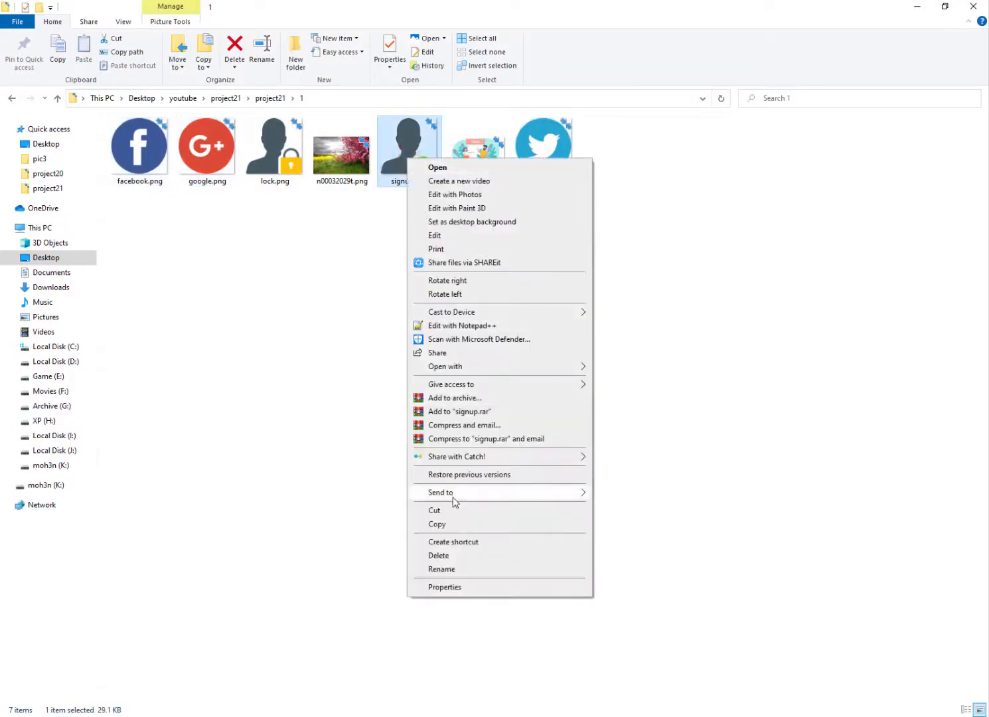
pyautogui.click(453, 524)
pyautogui.hotkey('alt', 'Tab')
pyautogui.rightClick(578, 197)
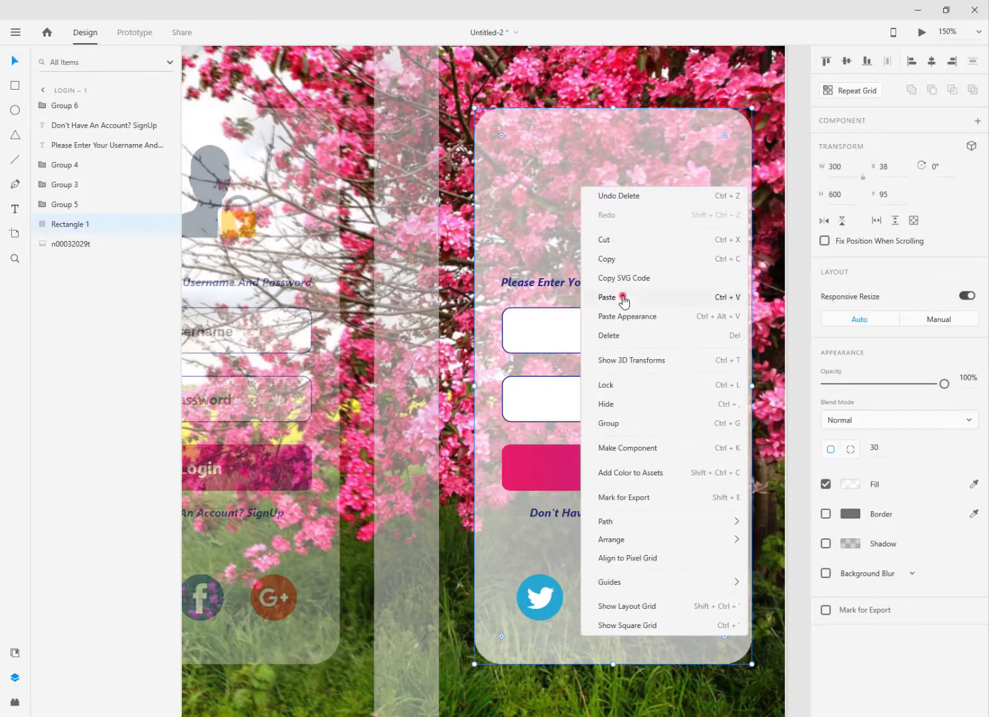
pyautogui.click(624, 296)
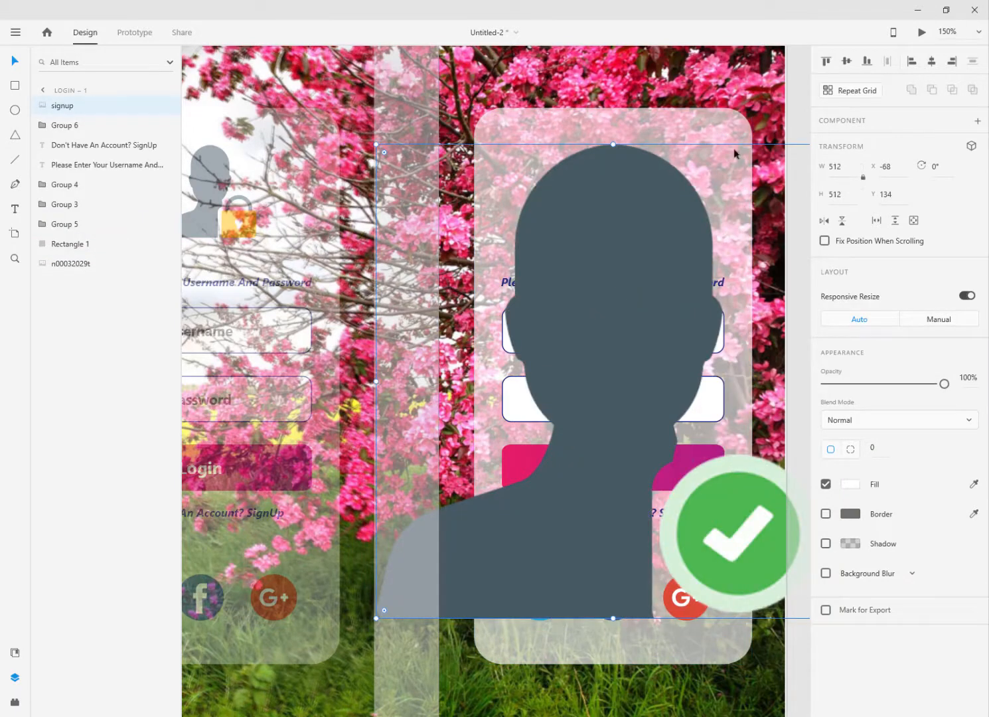
# Step: Set the signup image's width to 100 and centre it near the top of the card at about X 138, Y 127
pyautogui.click(848, 165)
pyautogui.write('100')
pyautogui.press('Tab')
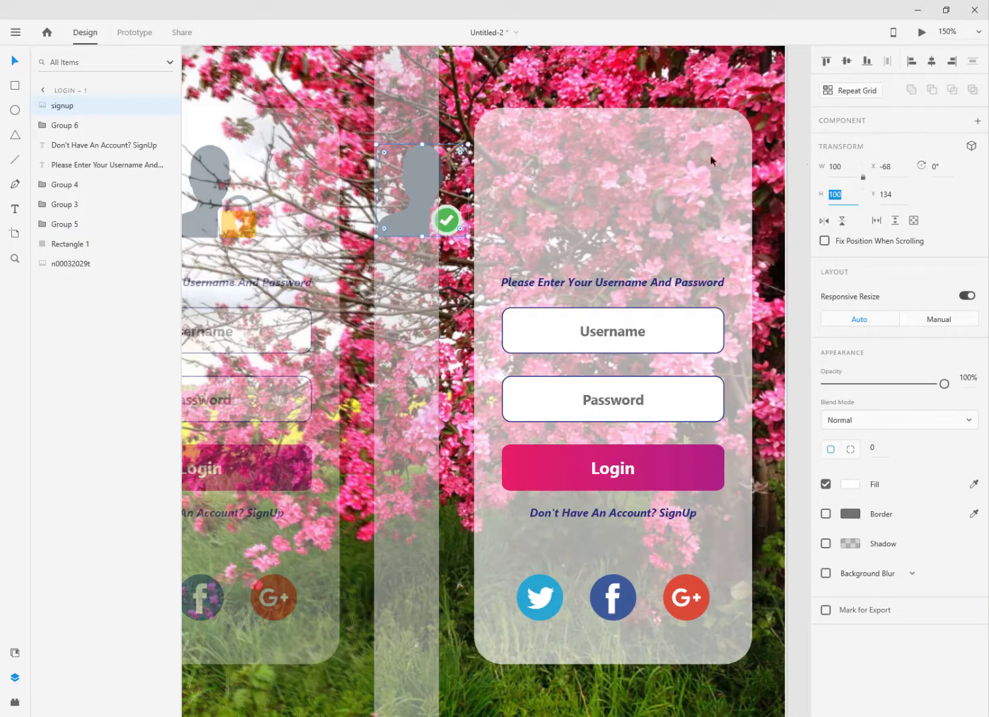
pyautogui.moveTo(457, 217); pyautogui.dragTo(644, 212)
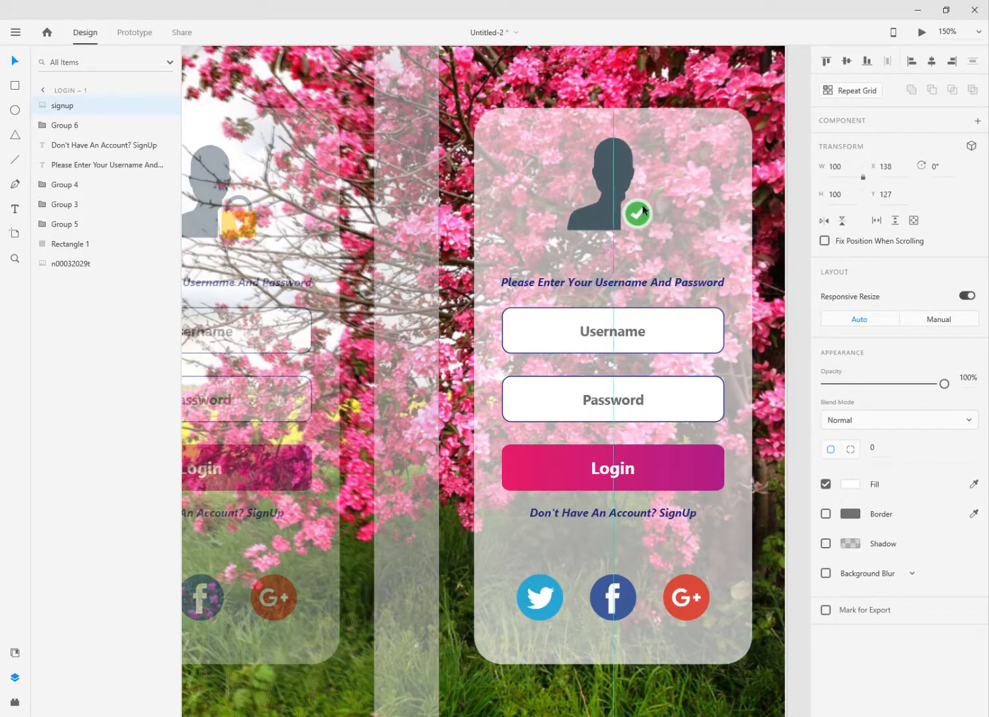
# Step: Change the instruction text above the Username field to "Please Fill In This Form" and centre it horizontally on the artboard
pyautogui.doubleClick(698, 284)
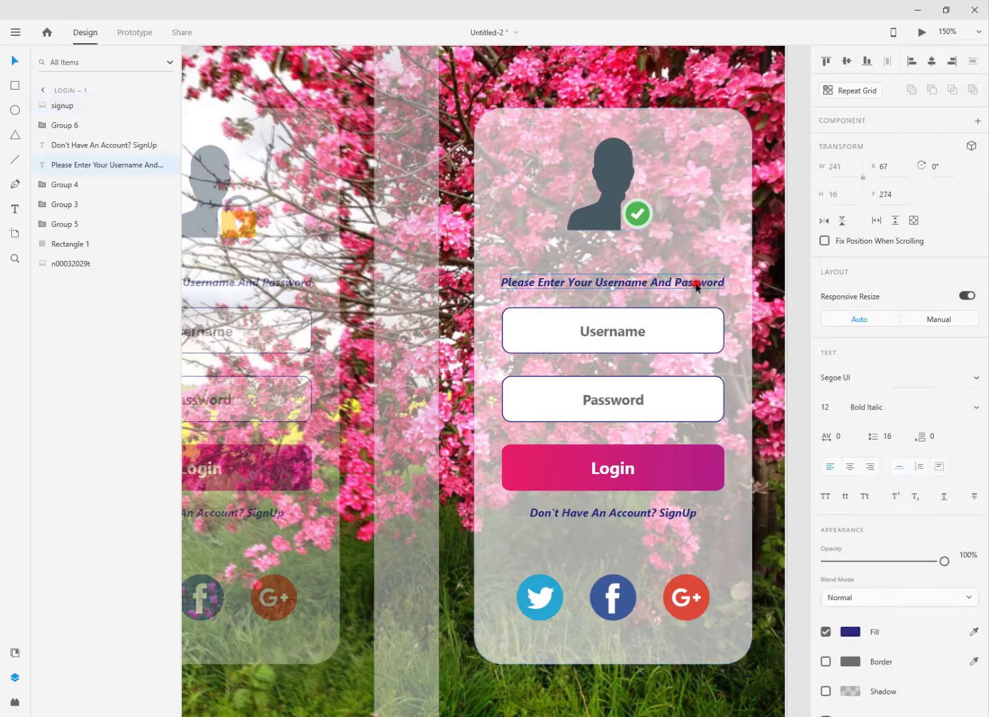
pyautogui.click(707, 281)
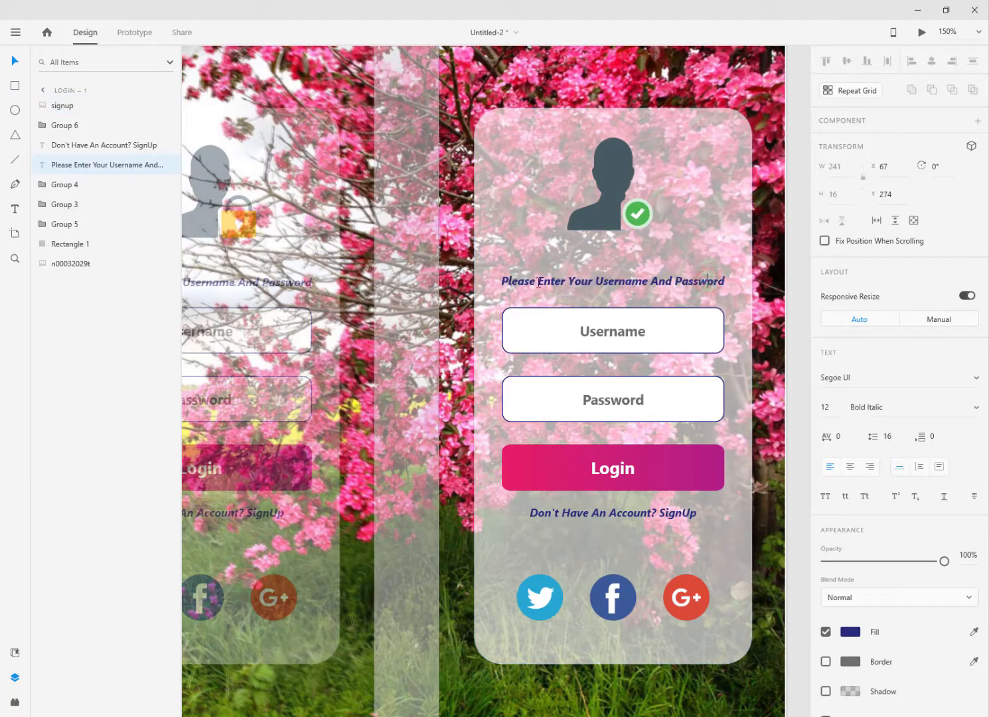
pyautogui.moveTo(727, 279); pyautogui.dragTo(536, 281)
pyautogui.press('BackSpace')
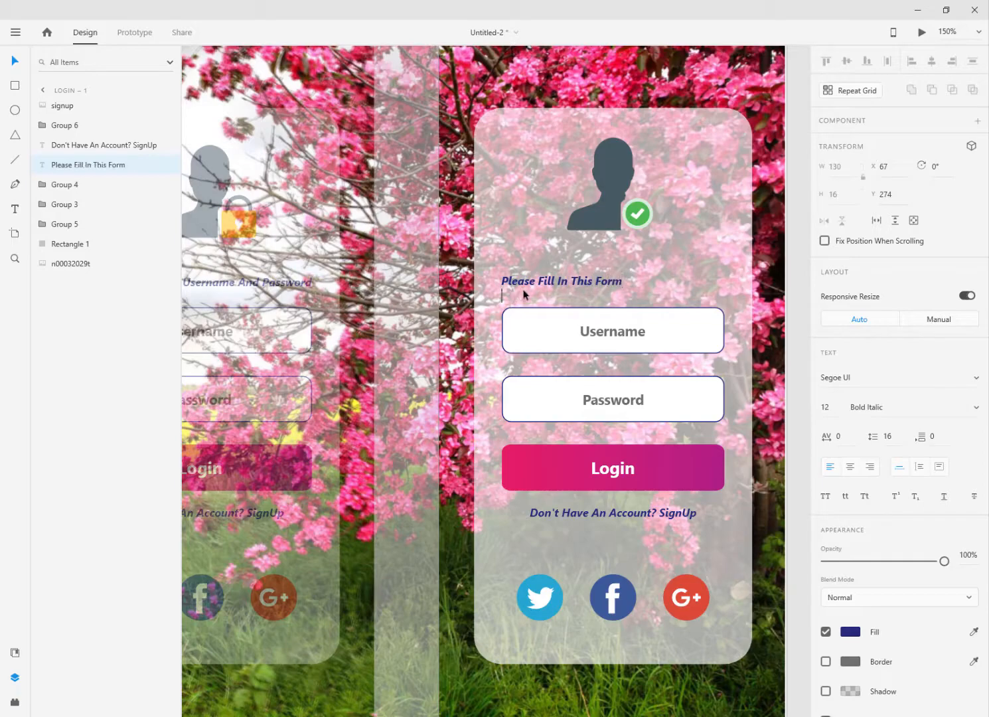
pyautogui.click(113, 458)
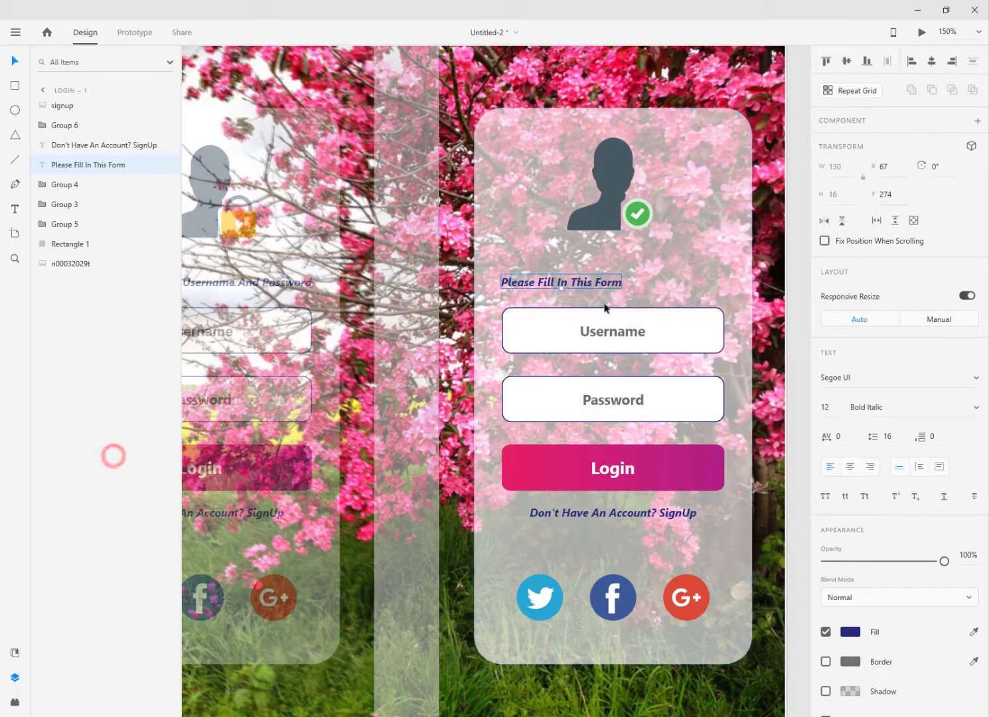
pyautogui.click(933, 63)
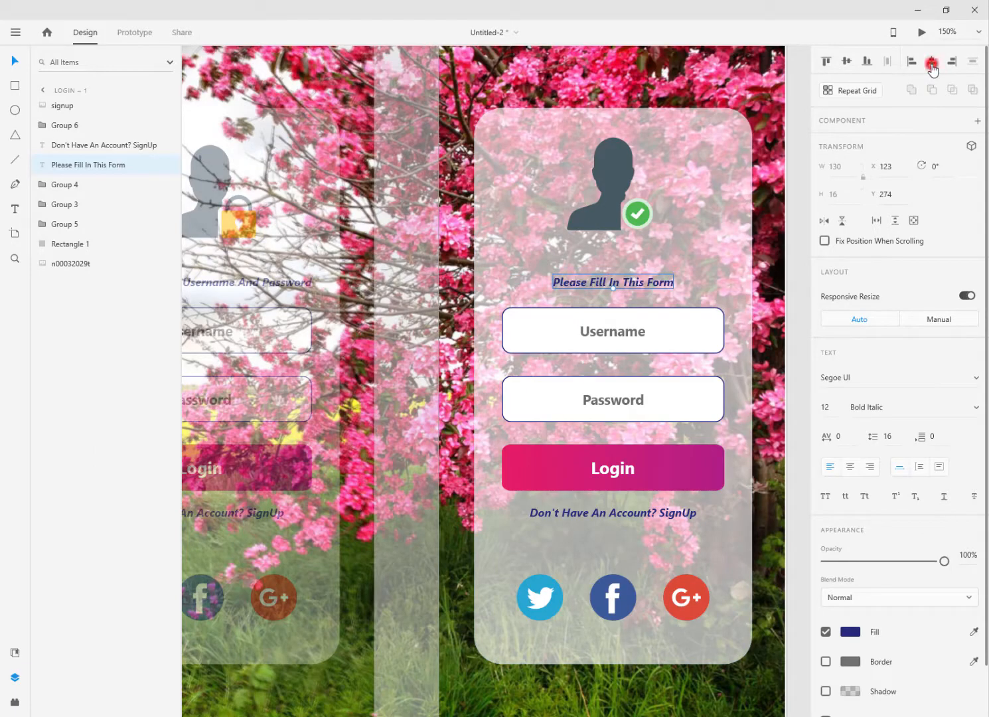
# Step: Delete the group of social login icons from the duplicated artboard
pyautogui.click(677, 336)
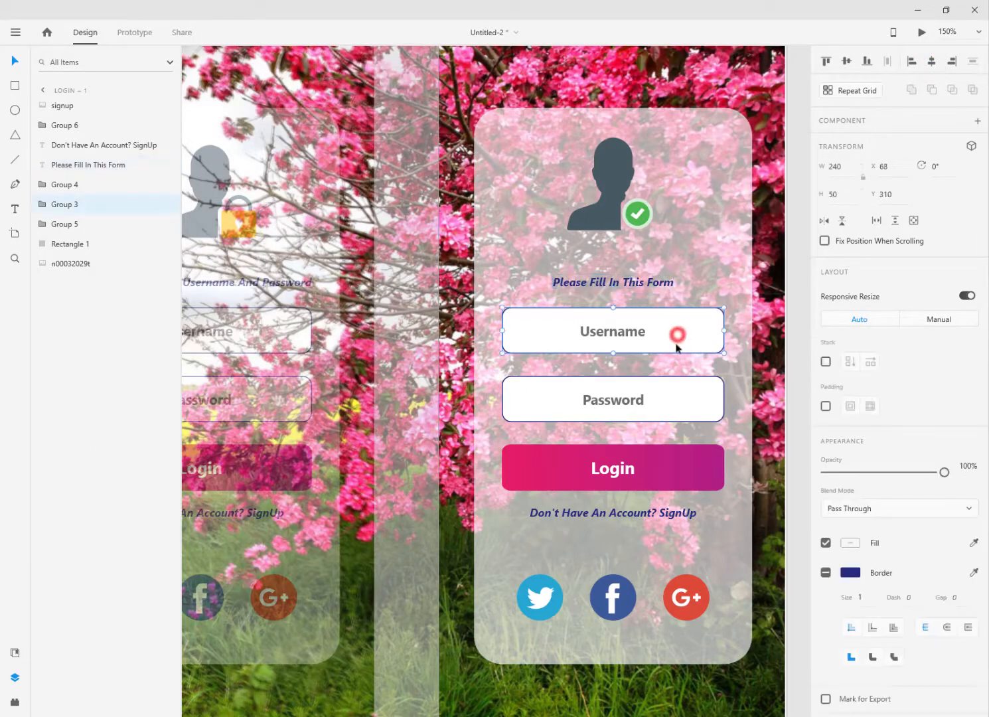
pyautogui.click(676, 398)
pyautogui.click(707, 591)
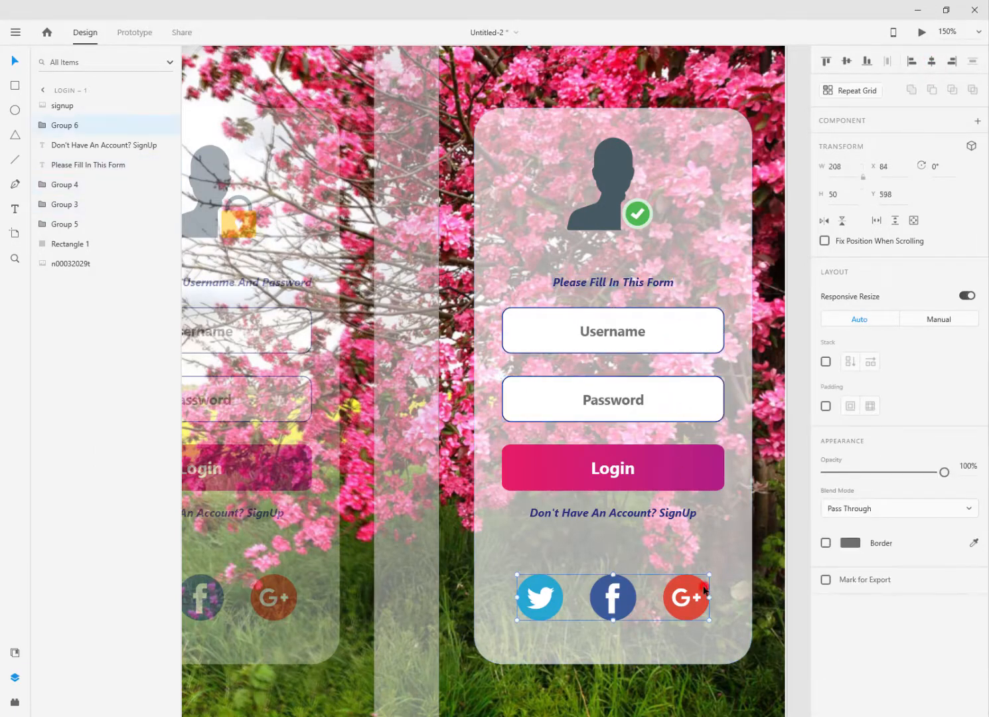
pyautogui.press('Delete')
# Step: Move the "Don't Have An Account? SignUp" text to the card's bottom at about Y 656 and replace its wording with "Already A Member?"
pyautogui.click(680, 523)
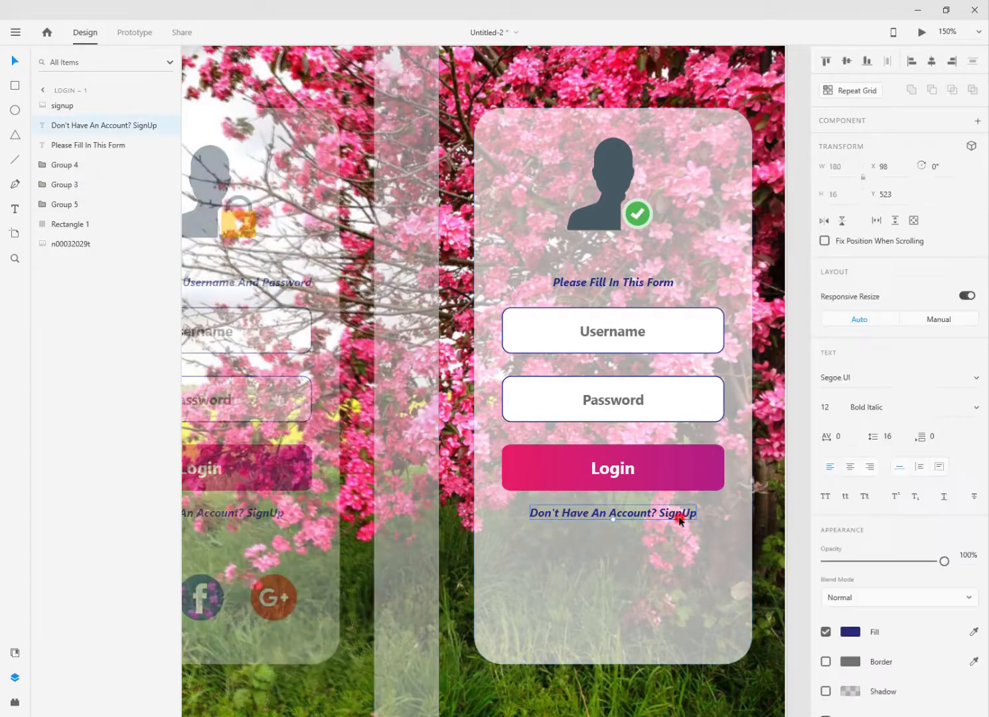
pyautogui.moveTo(680, 524); pyautogui.dragTo(672, 639)
pyautogui.doubleClick(670, 638)
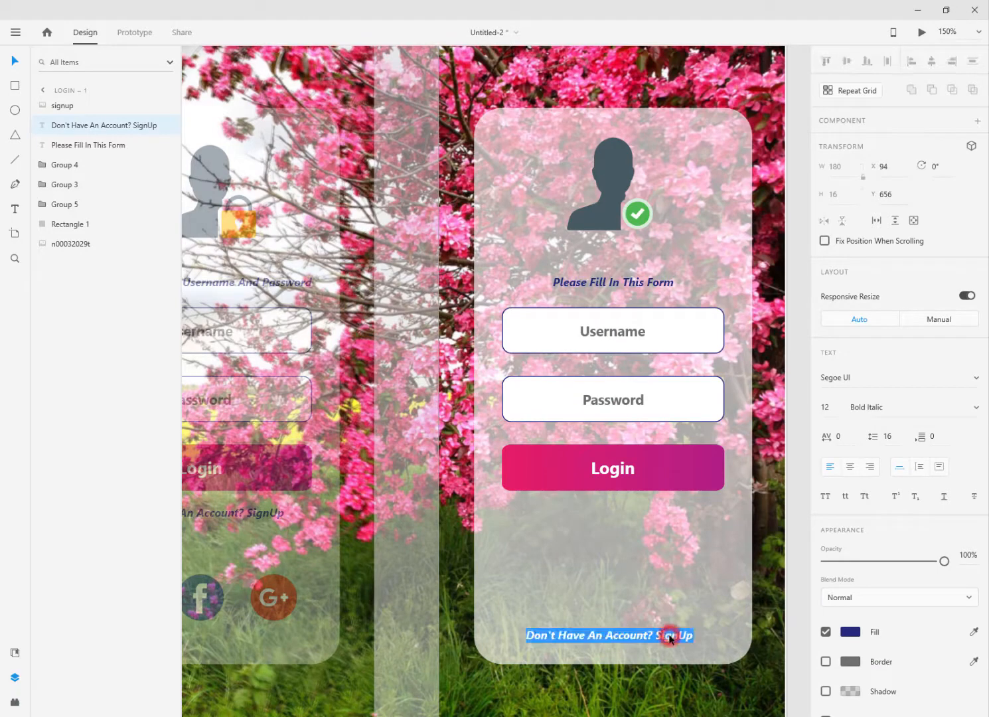
pyautogui.write('Al')
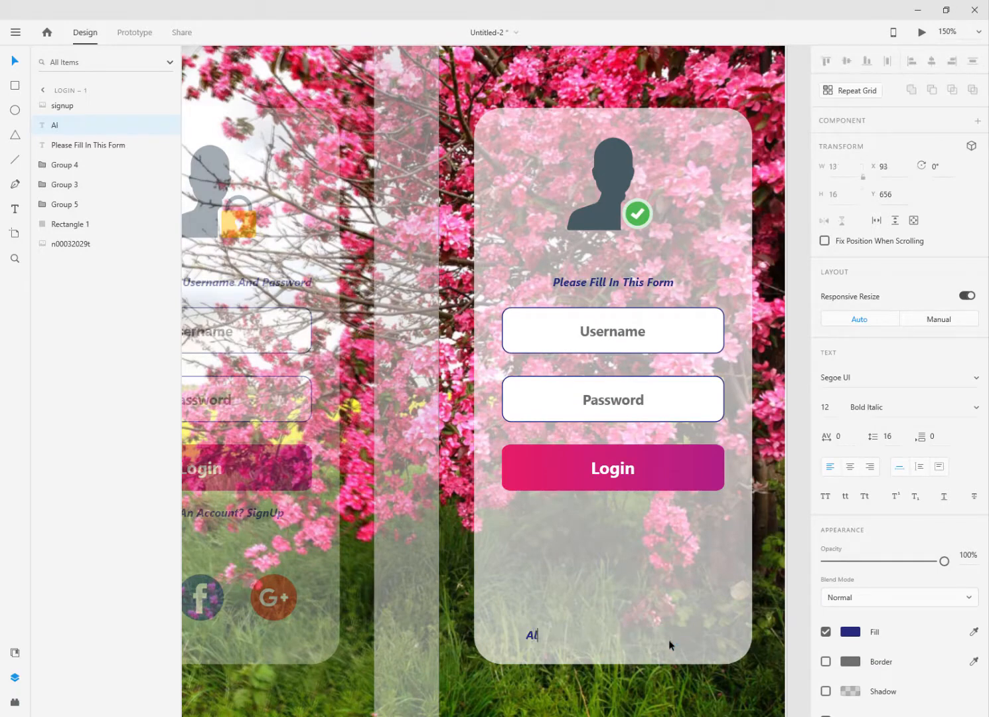
pyautogui.write('ready a Member')
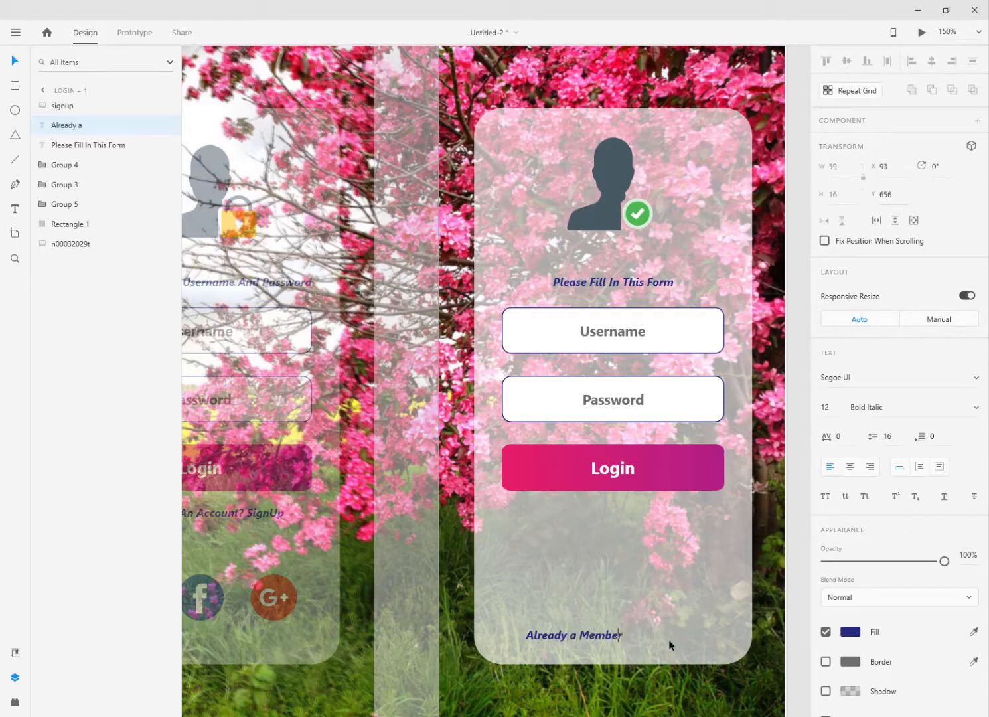
pyautogui.hotkey('ctrl', 'Left')
pyautogui.hotkey('ctrl', 'Left')
pyautogui.press('Delete')
pyautogui.press('Delete')
pyautogui.write('A')
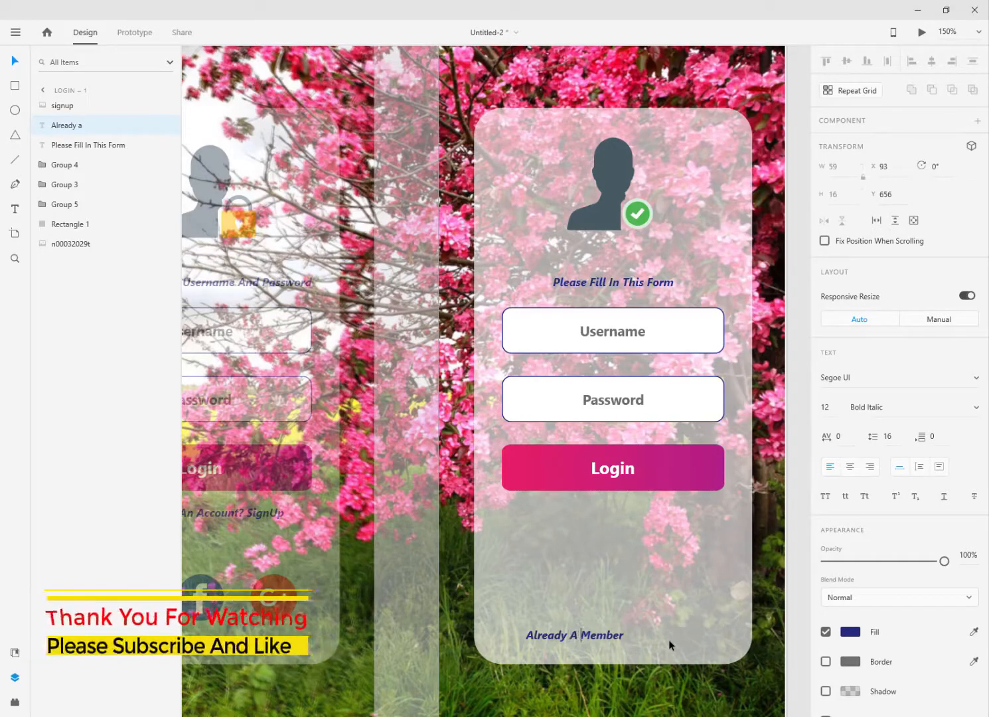
pyautogui.press('End')
pyautogui.write('?')
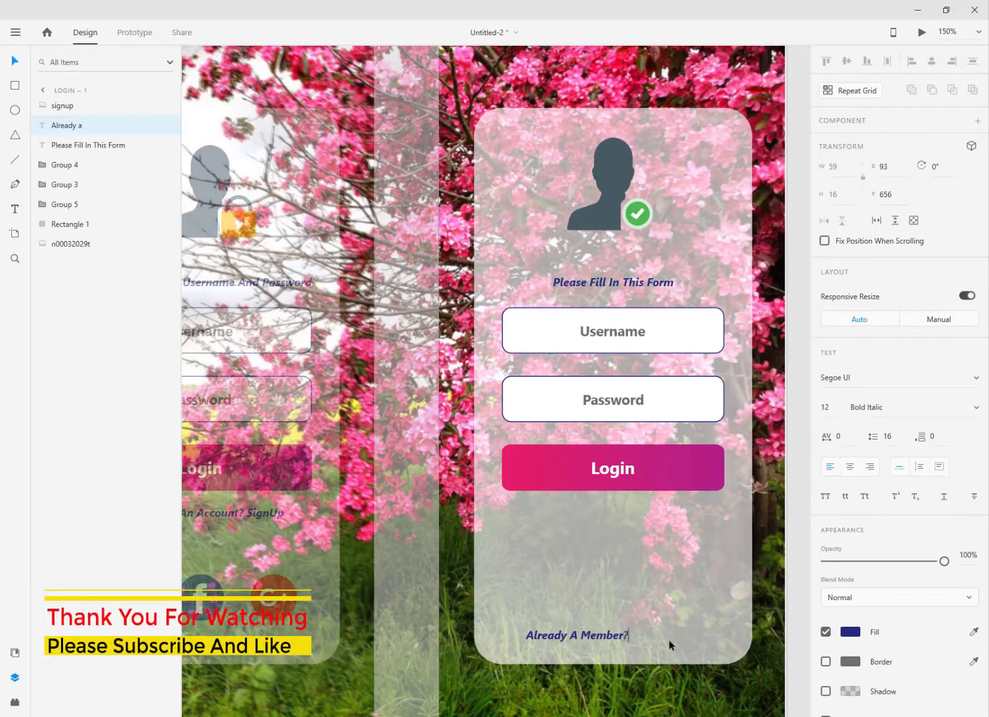
# Step: Add the word "LOGIN" after "Already A Member?" and centre the text horizontally on the artboard
pyautogui.write(' Log')
pyautogui.press('BackSpace')
pyautogui.press('BackSpace')
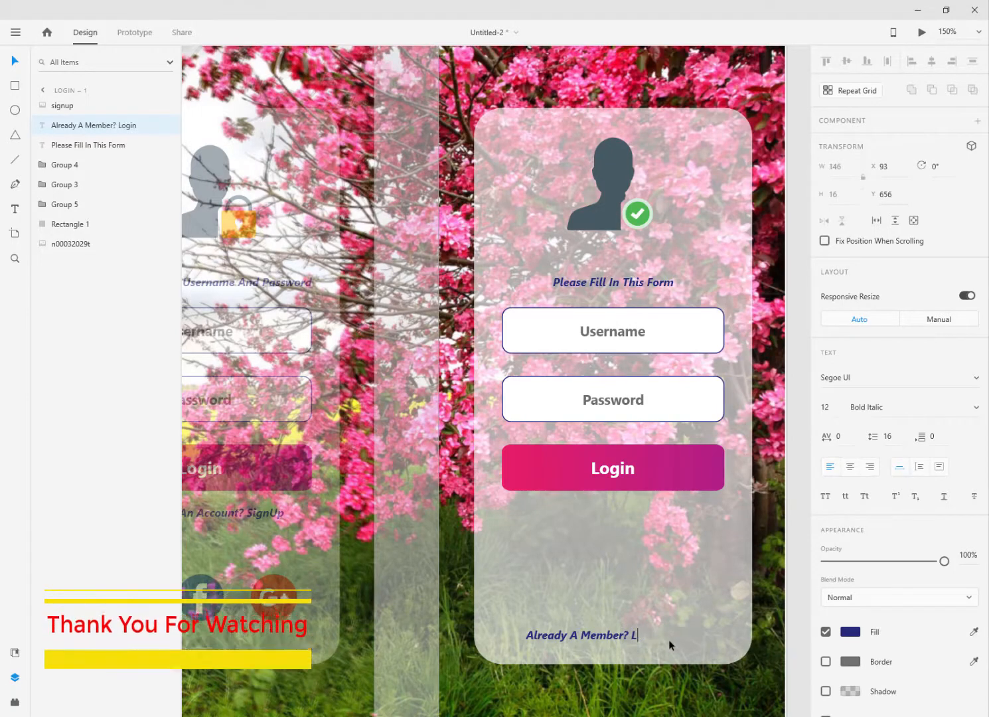
pyautogui.write('OGIN')
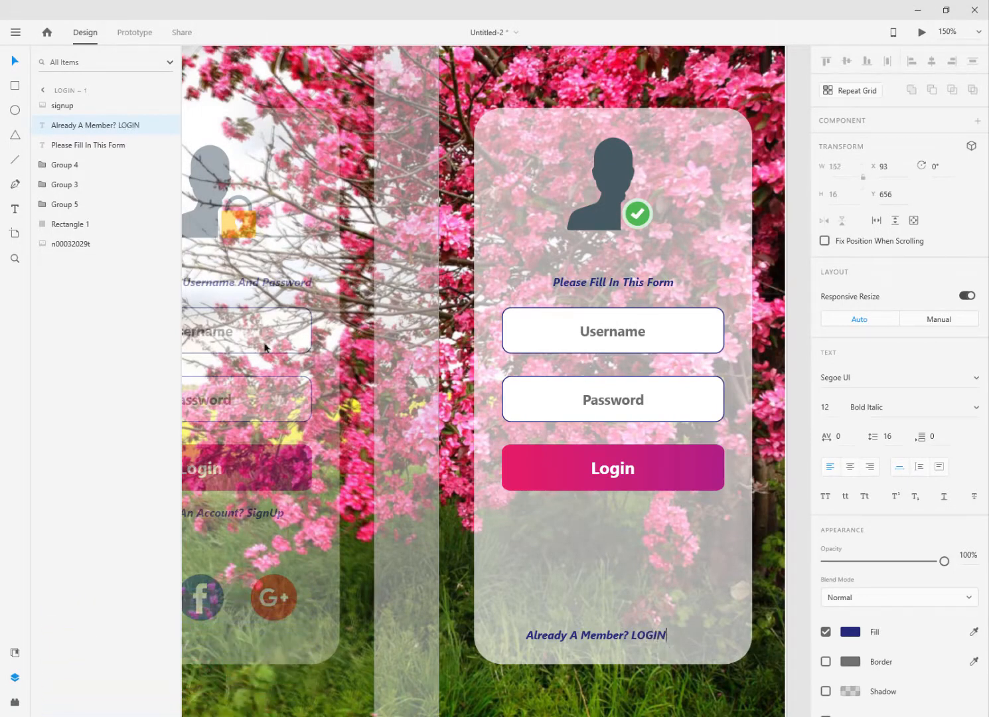
pyautogui.click(15, 60)
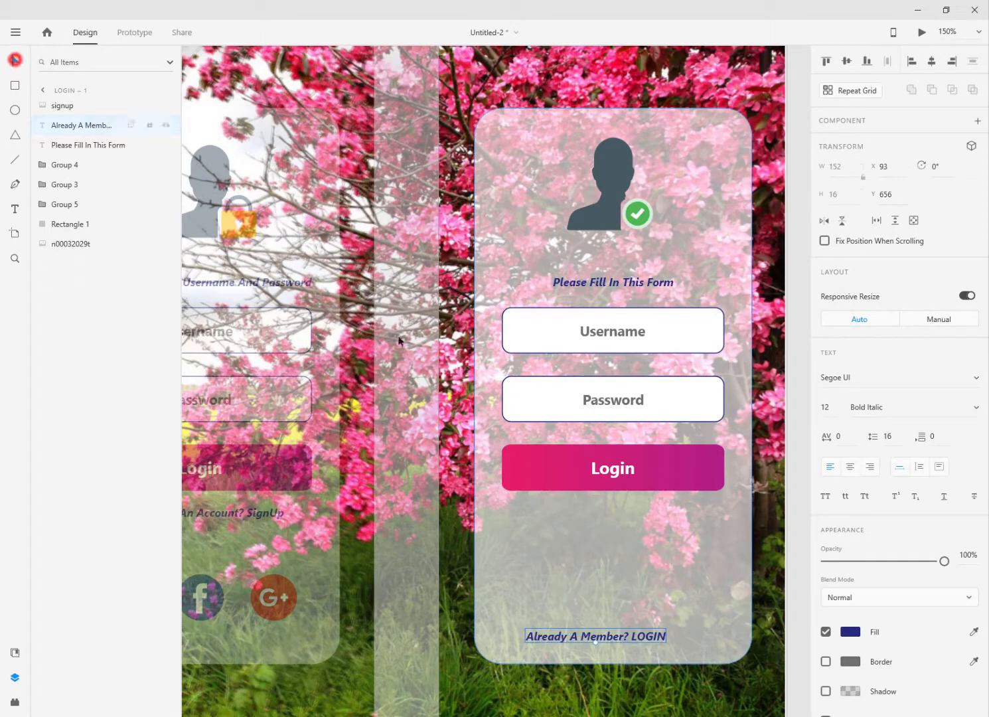
pyautogui.click(931, 60)
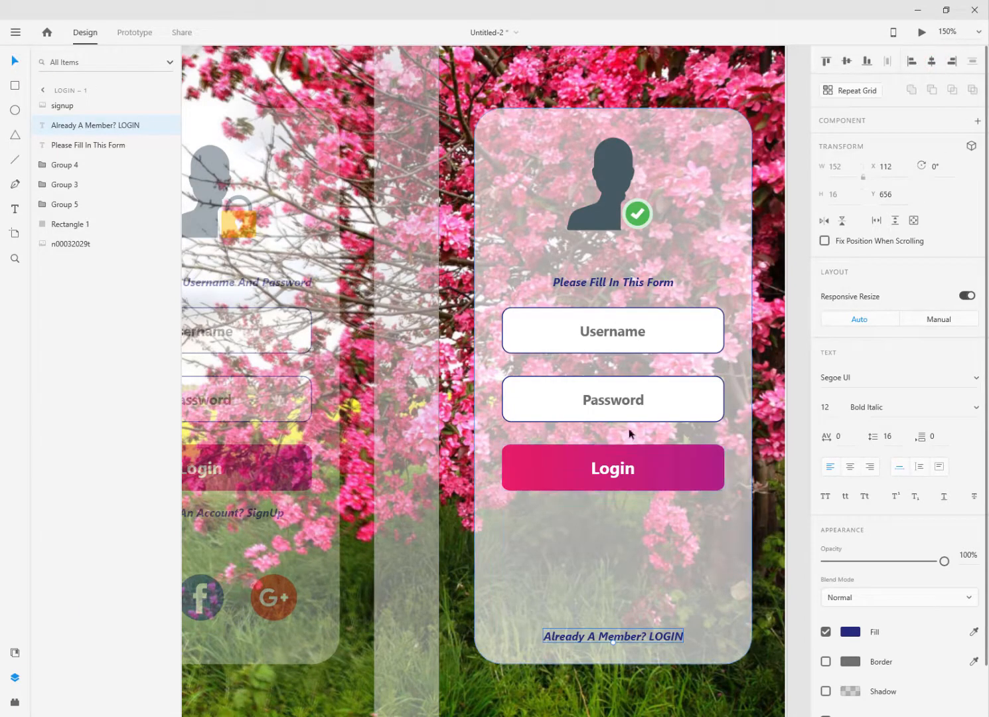
# Step: Delete the Login button from the duplicated artboard and place a copy of the Password field in its spot
pyautogui.click(632, 470)
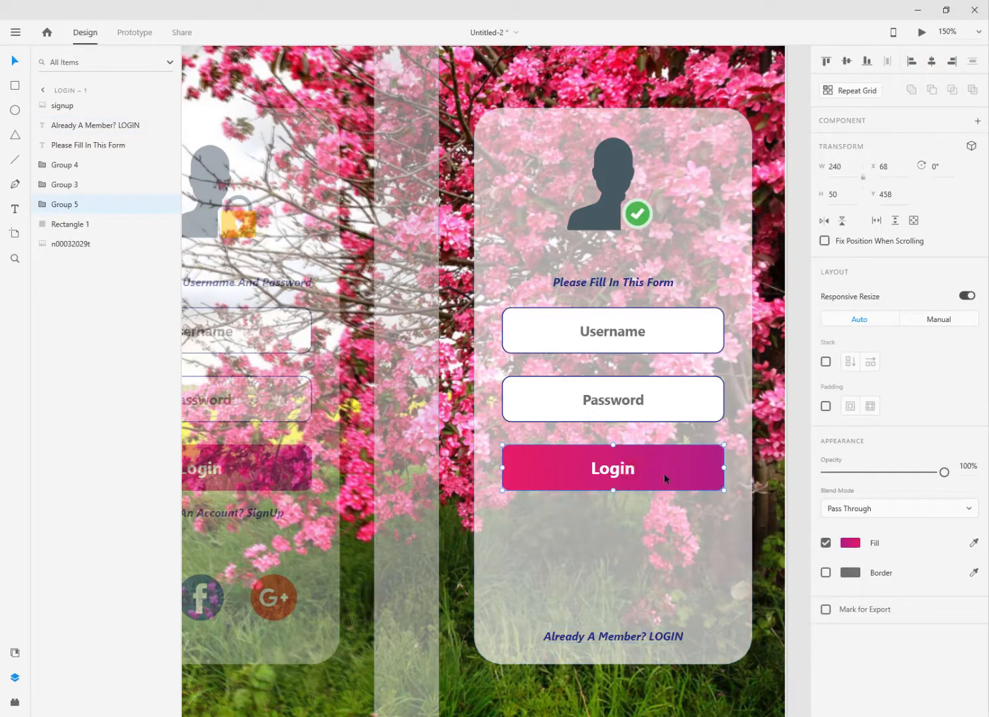
pyautogui.press('Delete')
pyautogui.click(655, 409)
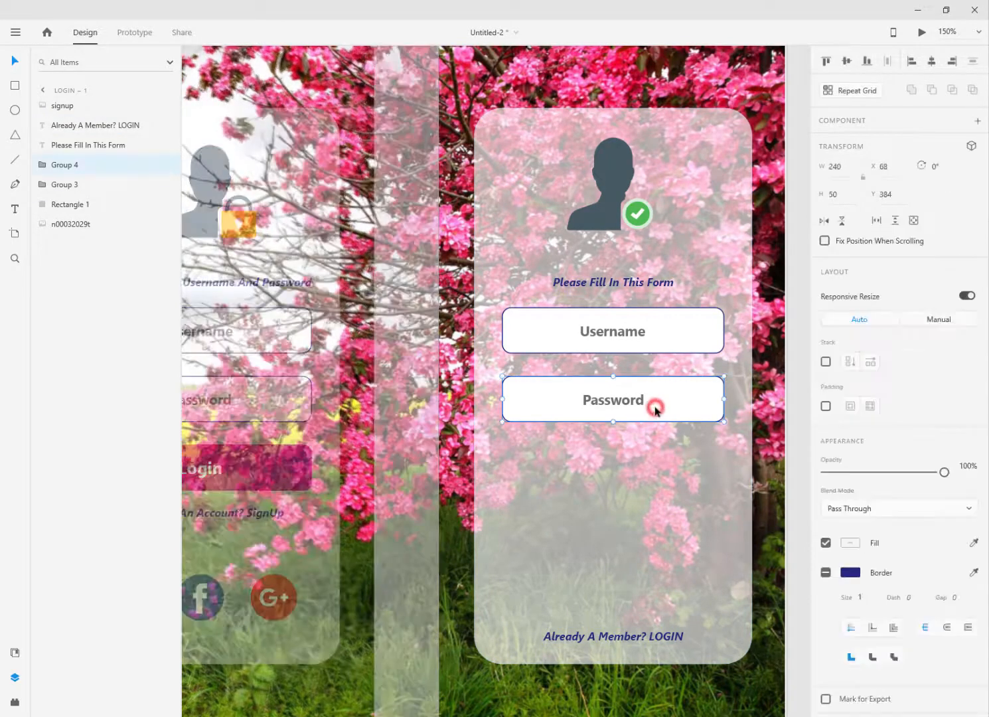
pyautogui.rightClick(654, 410)
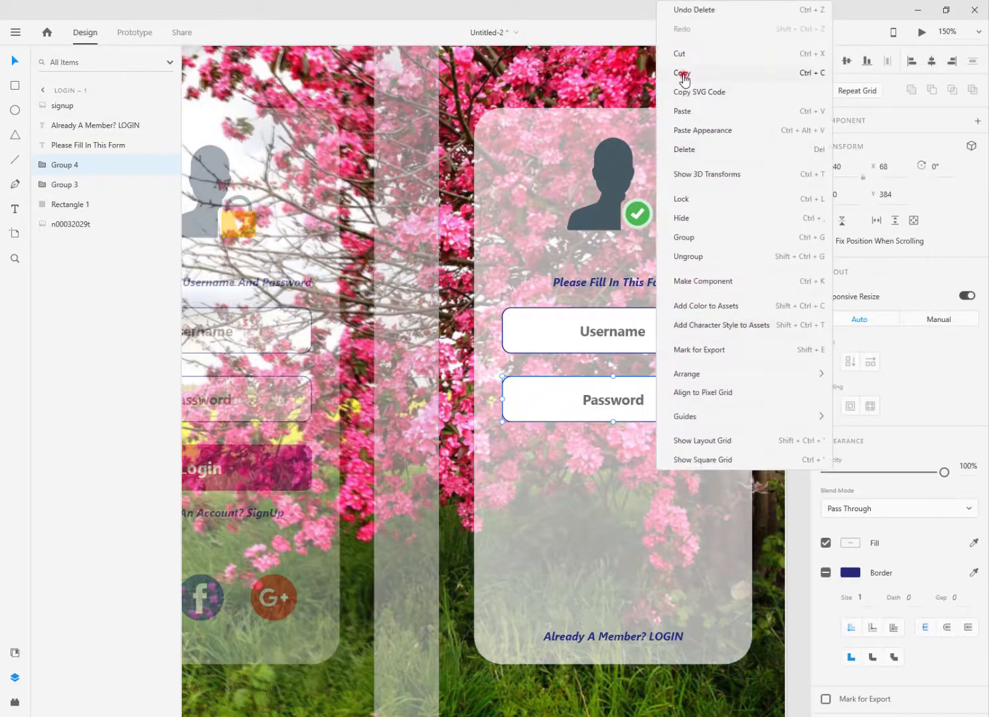
pyautogui.click(682, 73)
pyautogui.rightClick(642, 465)
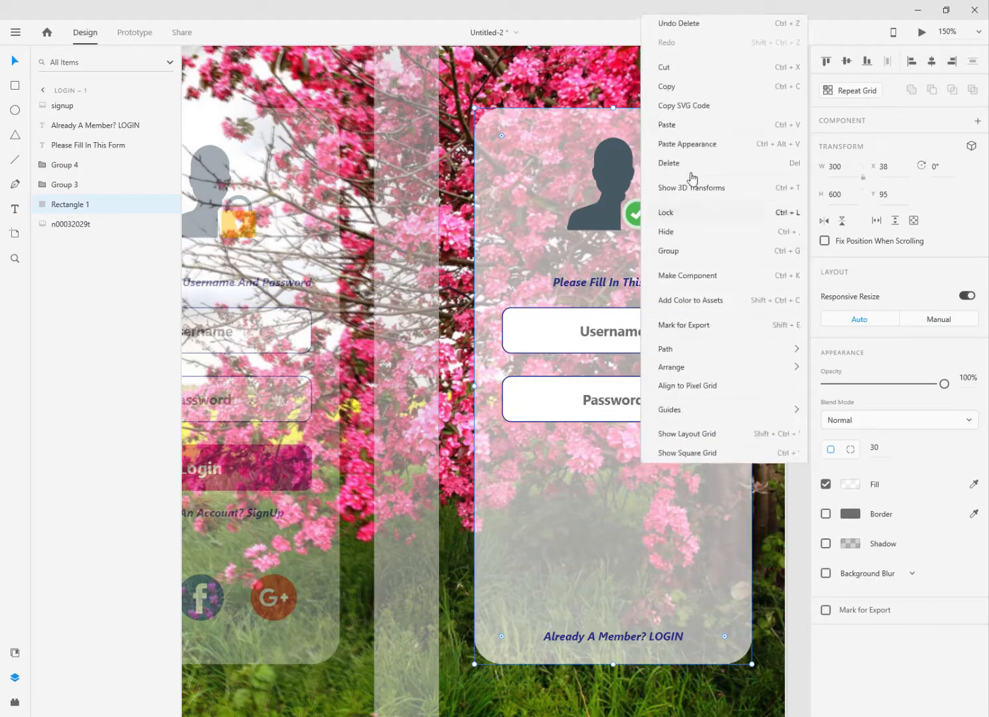
pyautogui.click(691, 127)
pyautogui.moveTo(674, 399); pyautogui.dragTo(676, 469)
# Step: Paste another copy of the Password field below the last one, at X 68, Y 532
pyautogui.rightClick(666, 518)
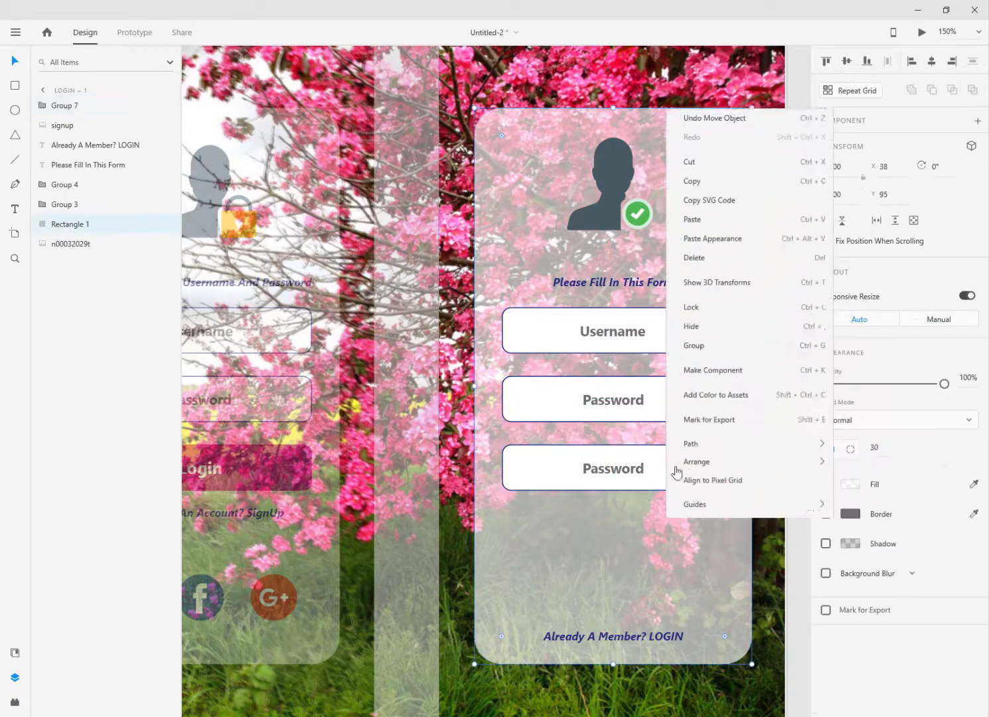
pyautogui.press('Escape')
pyautogui.hotkey('ctrl', 'v')
pyautogui.moveTo(674, 411); pyautogui.dragTo(671, 542)
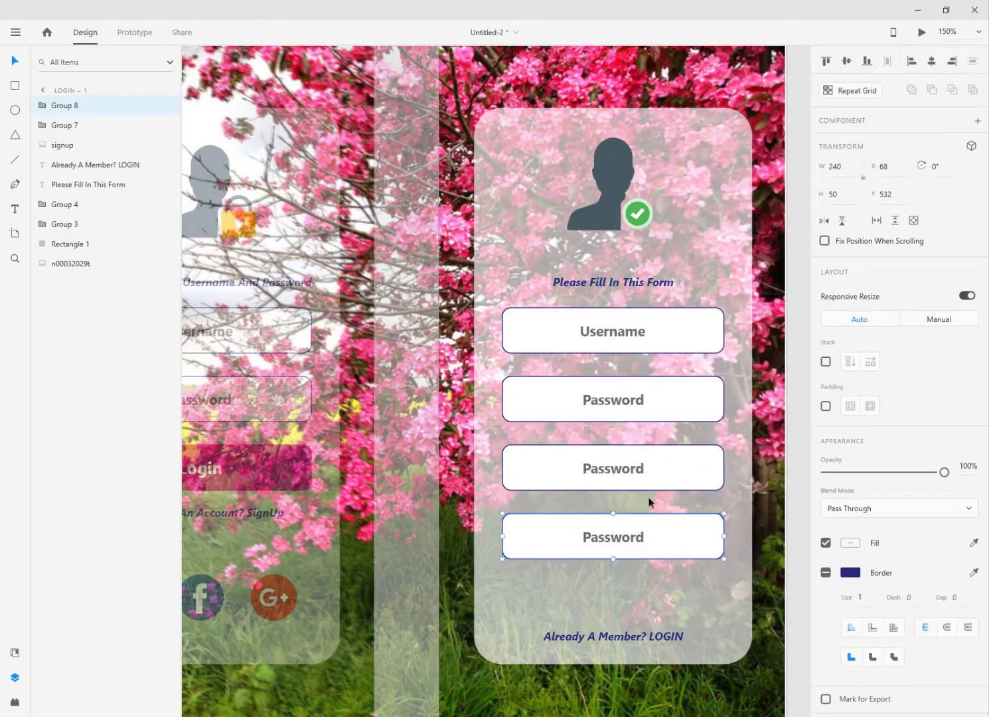
# Step: Change the label of the field directly below Username to "Email" and centre it within the field
pyautogui.doubleClick(624, 408)
pyautogui.doubleClick(623, 403)
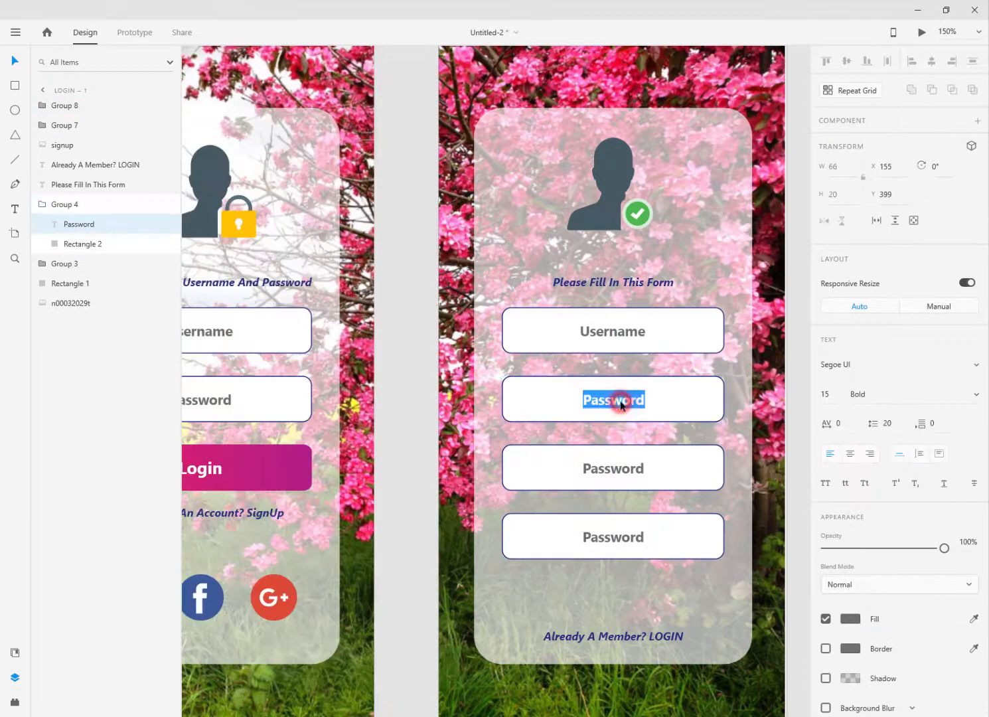
pyautogui.write('Email')
pyautogui.click(417, 415)
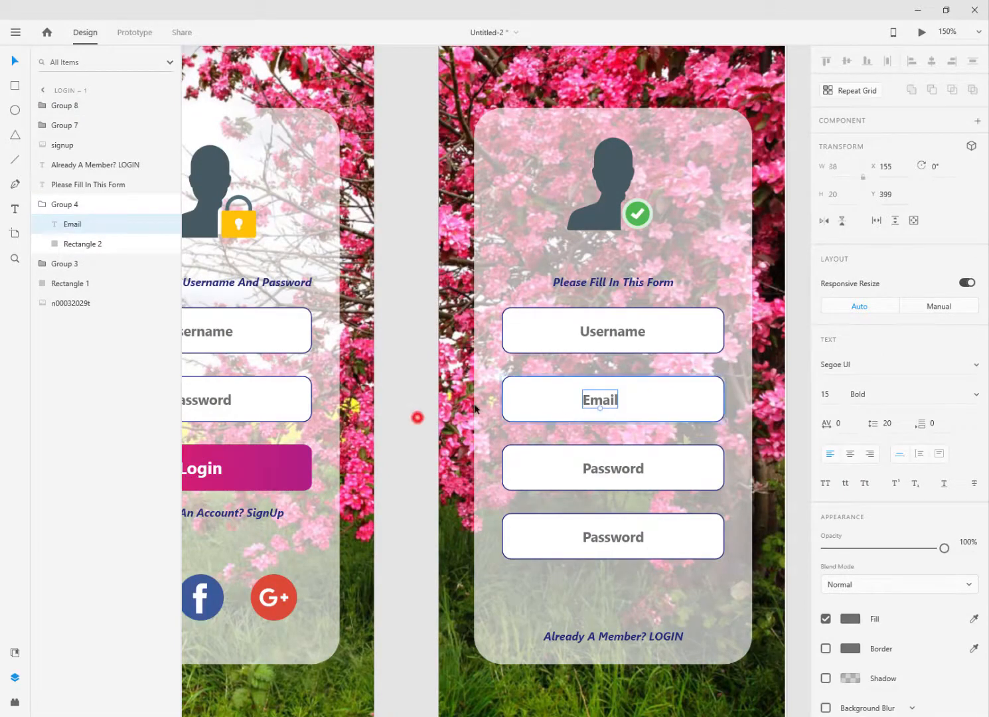
pyautogui.moveTo(603, 406); pyautogui.dragTo(612, 404)
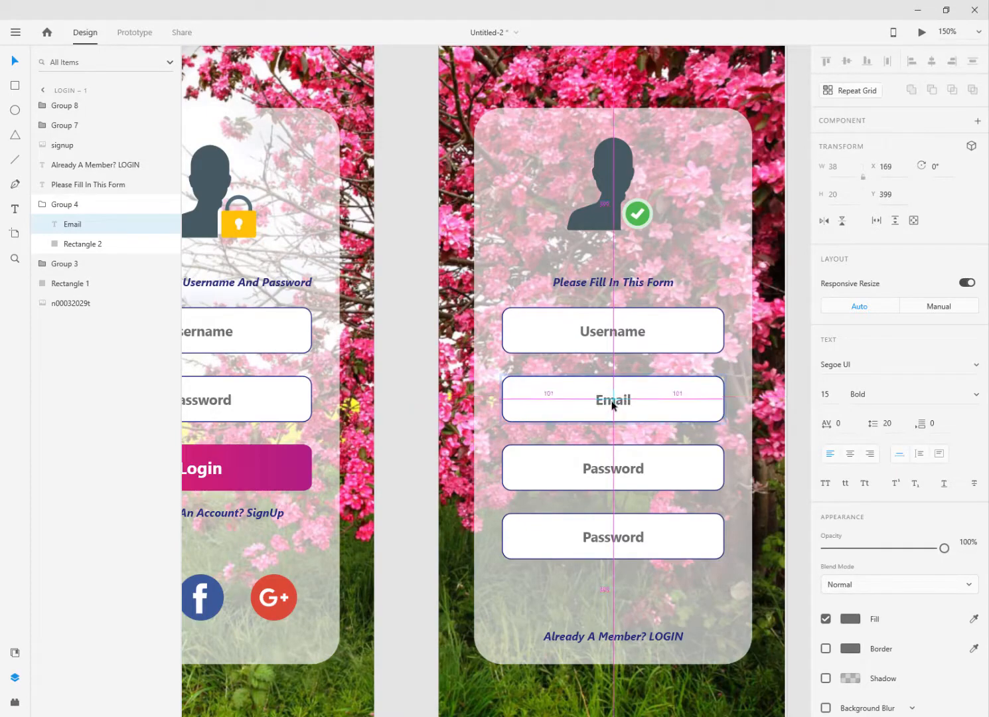
# Step: Change the lowest field's label to "Re-Password" and centre it within the field
pyautogui.click(597, 539)
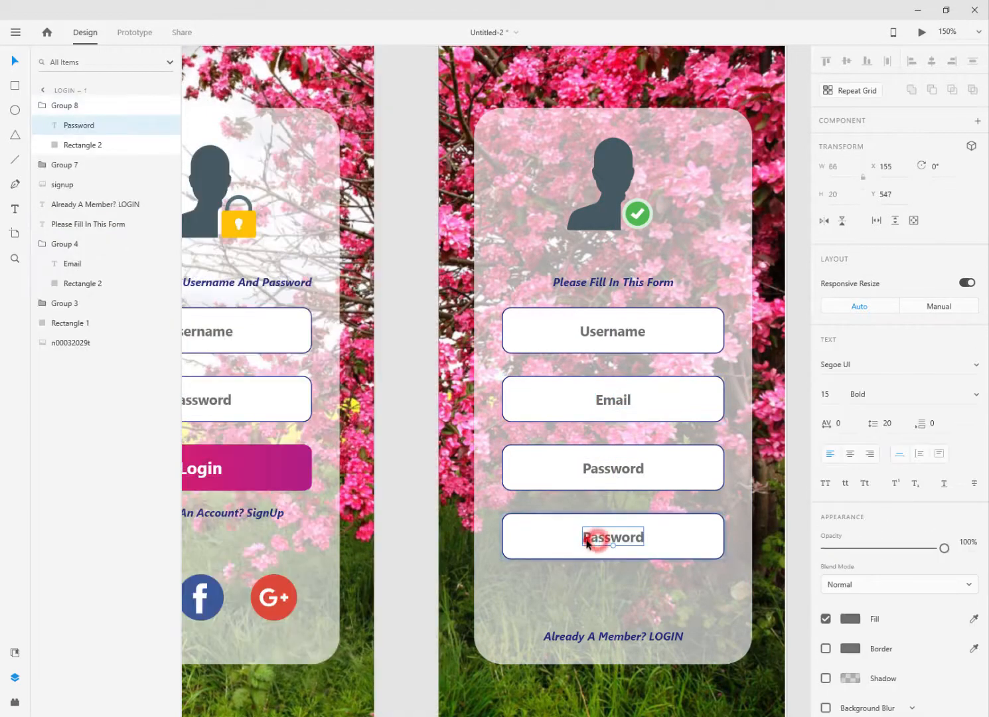
pyautogui.doubleClick(586, 538)
pyautogui.click(583, 537)
pyautogui.write('Re-')
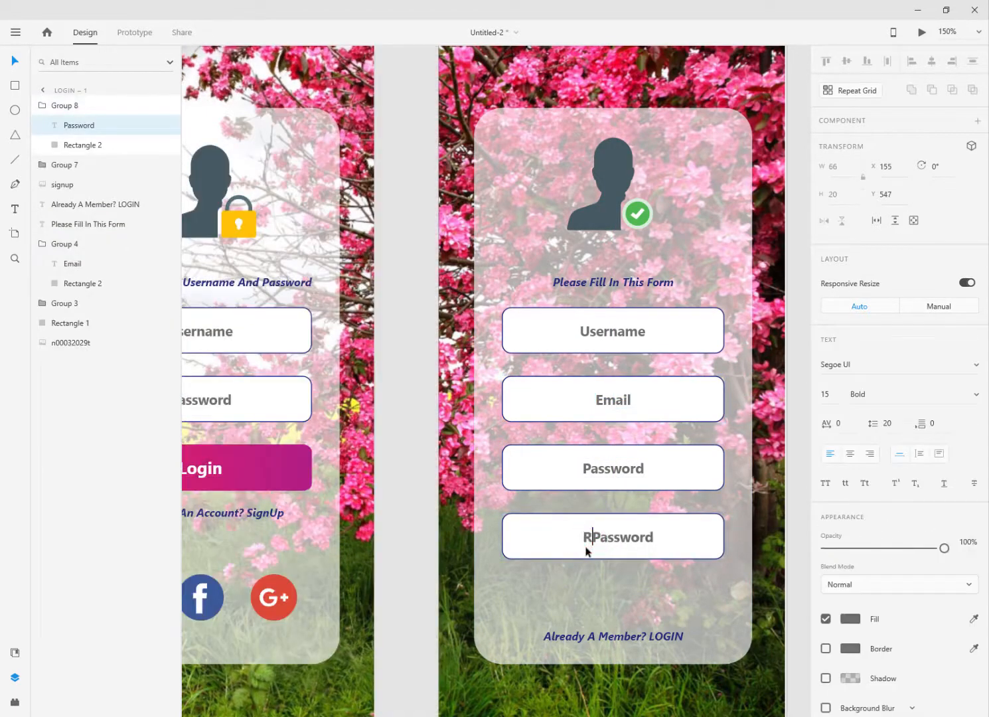
pyautogui.click(422, 566)
pyautogui.moveTo(648, 538); pyautogui.dragTo(634, 542)
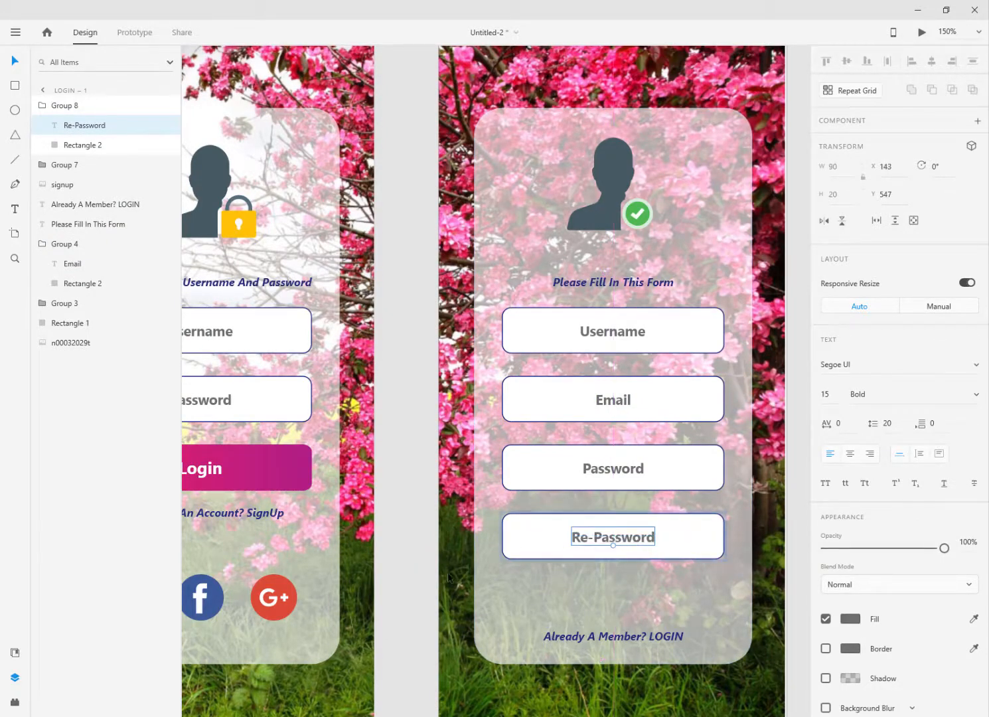
# Step: Copy the orange SignUp button from the Splash artboard and paste it below the Re-Password field on the duplicated artboard
pyautogui.hotkey('ctrl', '0')
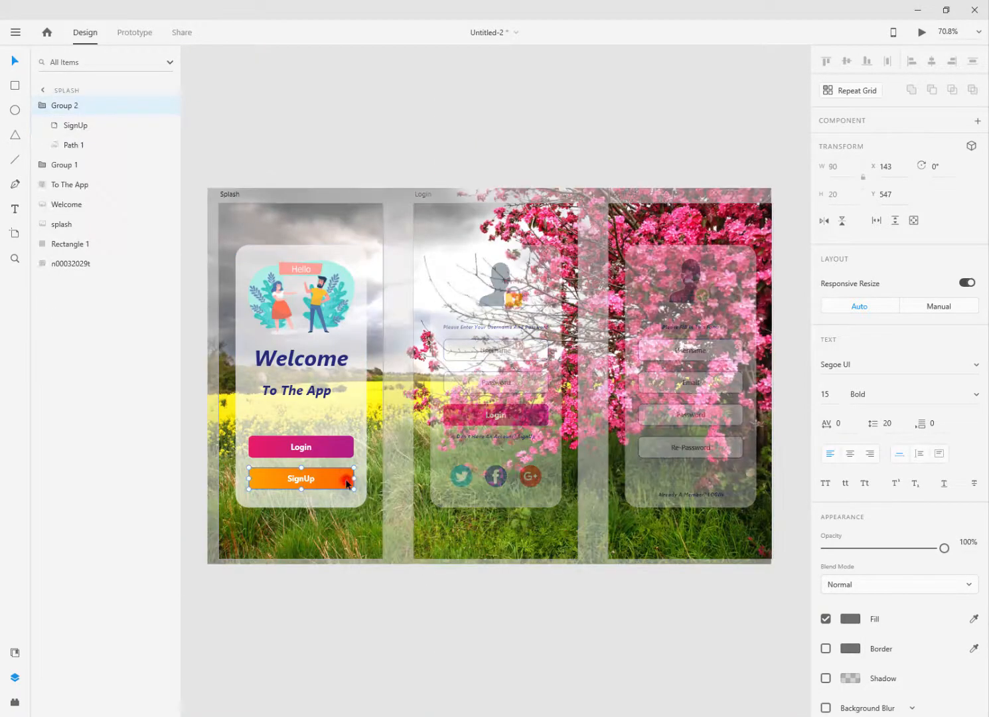
pyautogui.rightClick(347, 484)
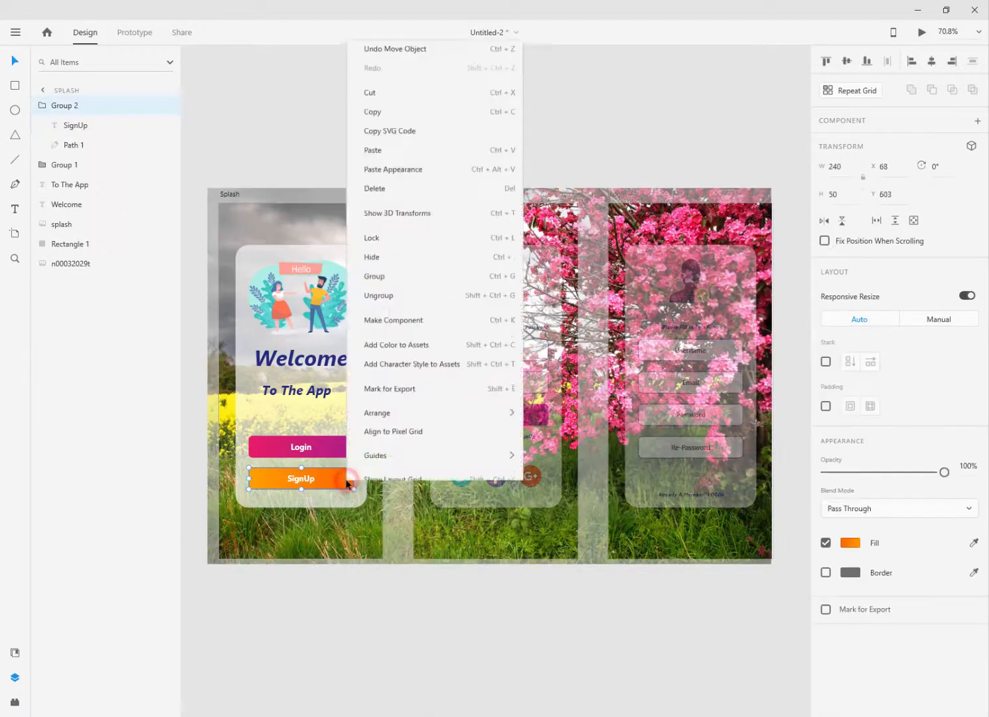
pyautogui.click(451, 85)
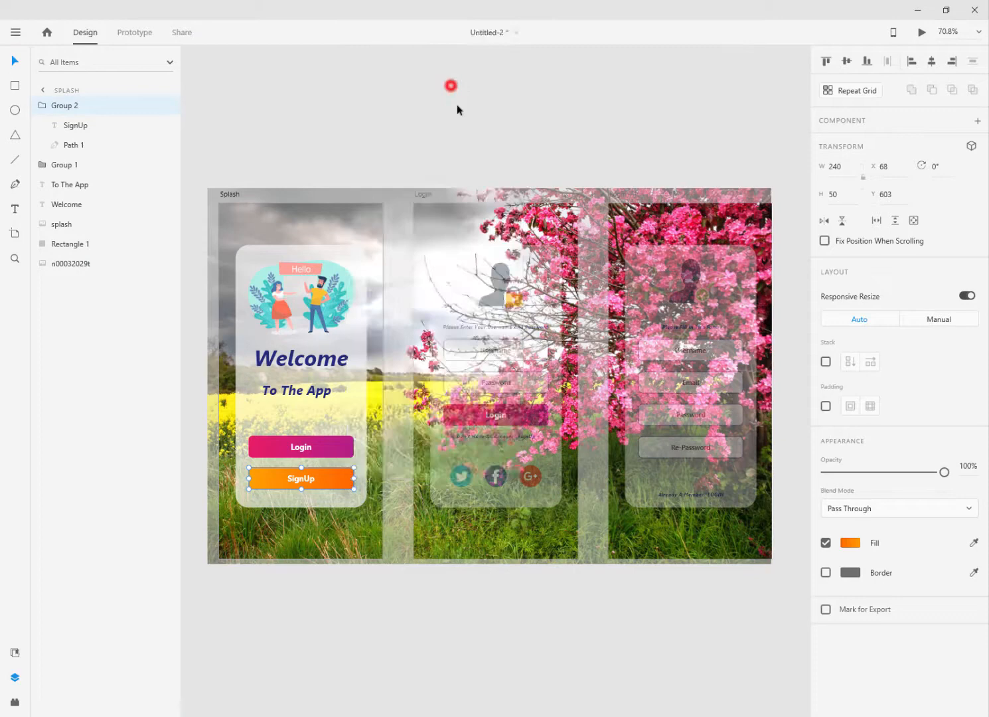
pyautogui.click(665, 480)
pyautogui.click(739, 478)
pyautogui.rightClick(738, 481)
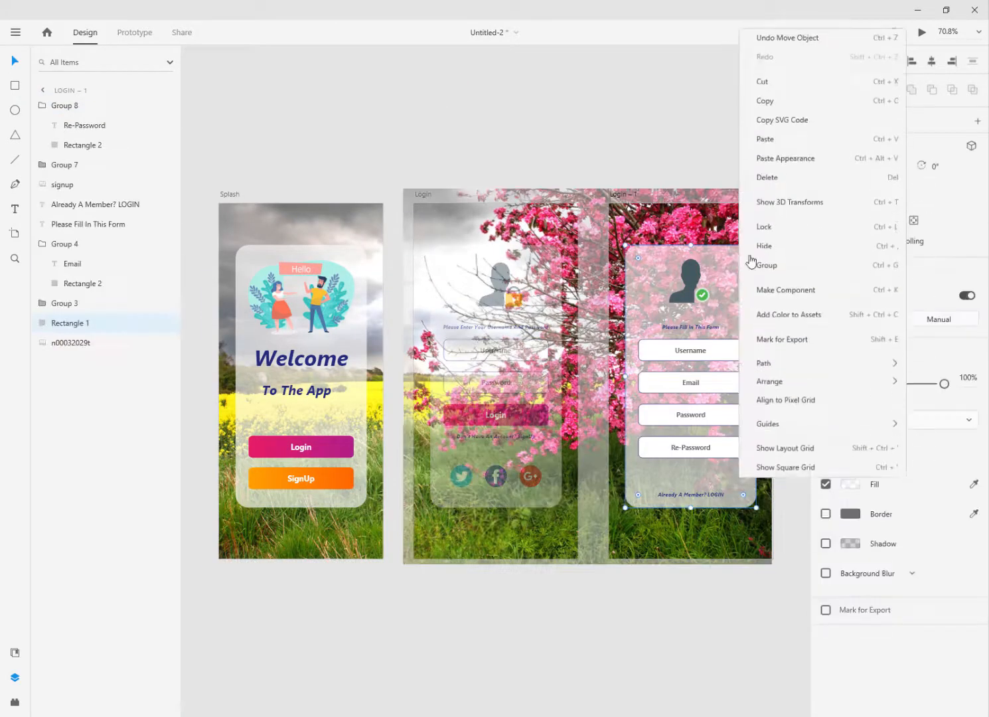
pyautogui.click(775, 140)
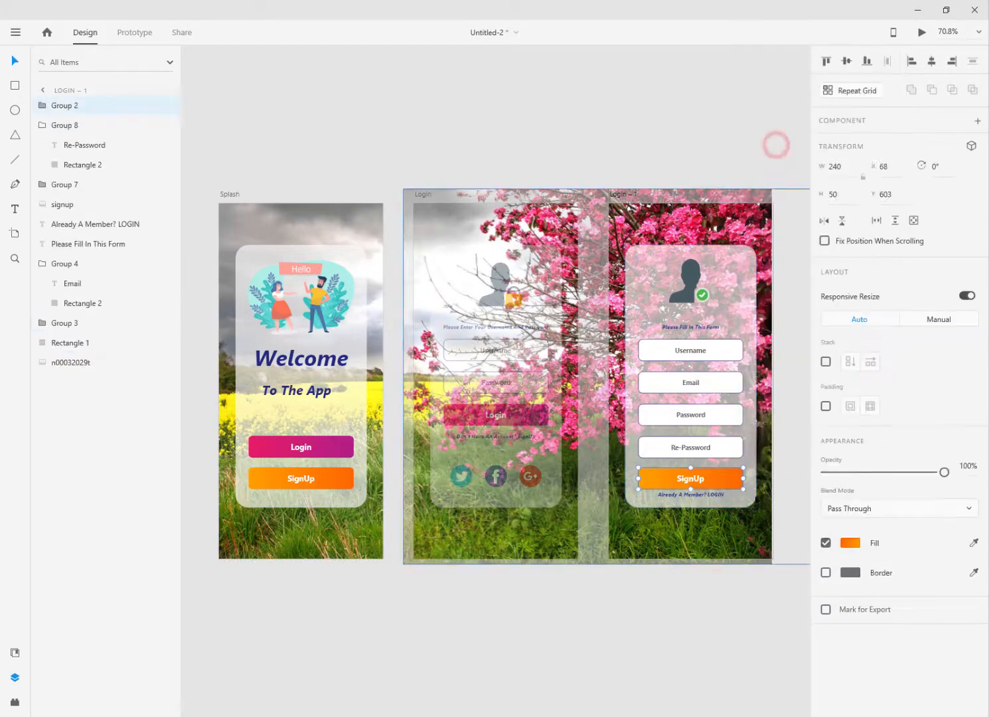
pyautogui.click(731, 605)
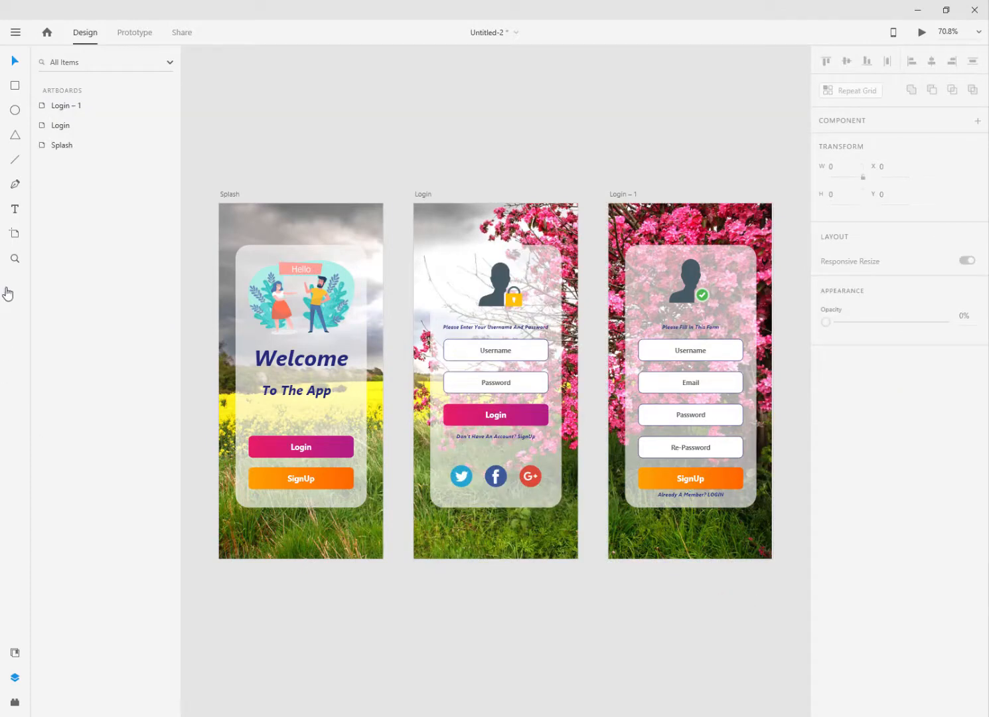
# Step: Move the "Already A Member? LOGIN" text slightly down to leave a gap below the SignUp button
pyautogui.click(14, 258)
pyautogui.click(751, 500)
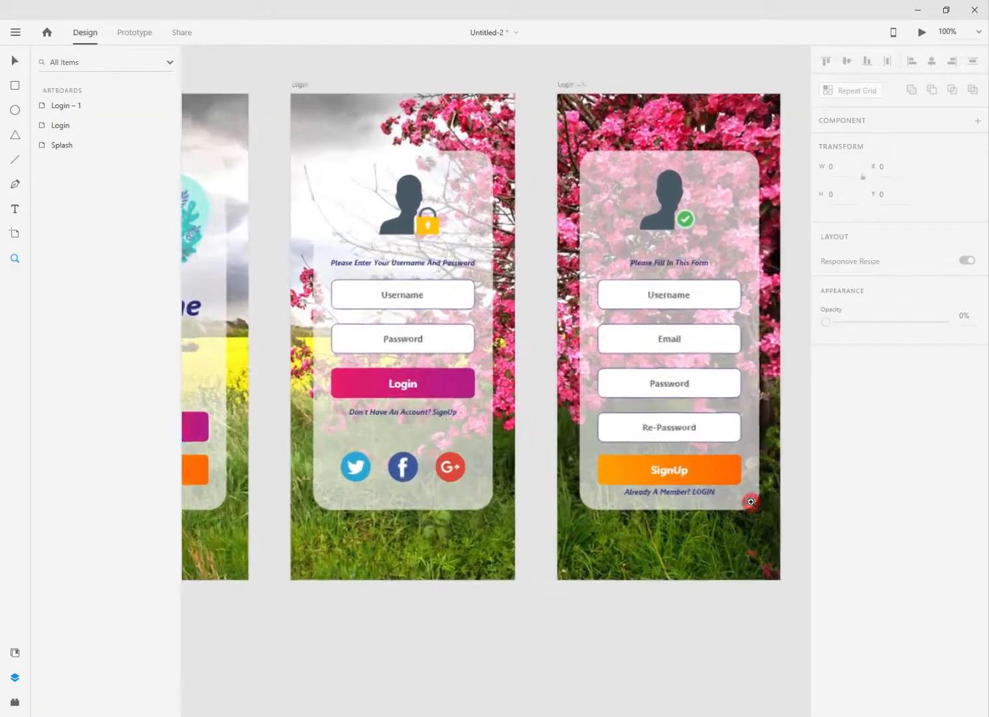
pyautogui.click(751, 502)
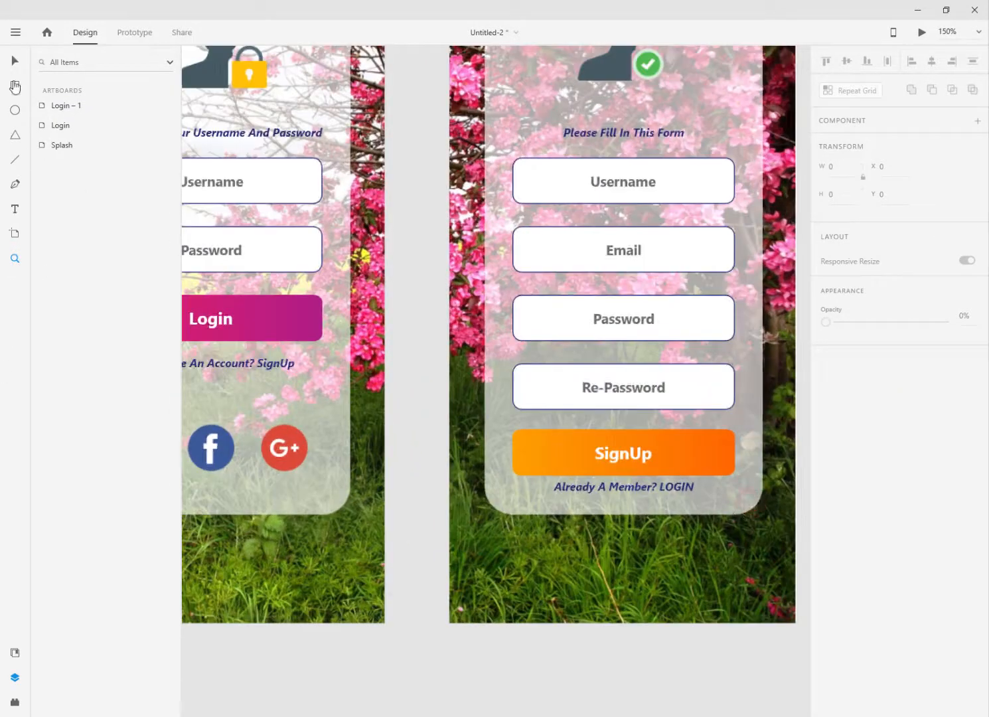
pyautogui.click(17, 65)
pyautogui.click(652, 490)
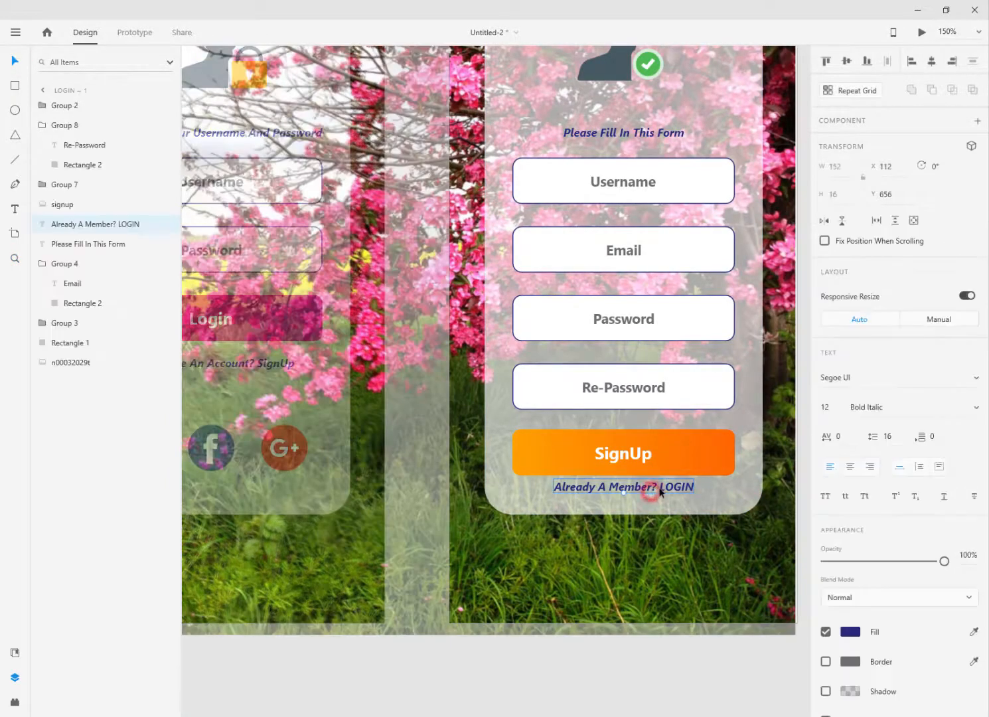
pyautogui.moveTo(661, 492); pyautogui.dragTo(661, 499)
pyautogui.click(618, 686)
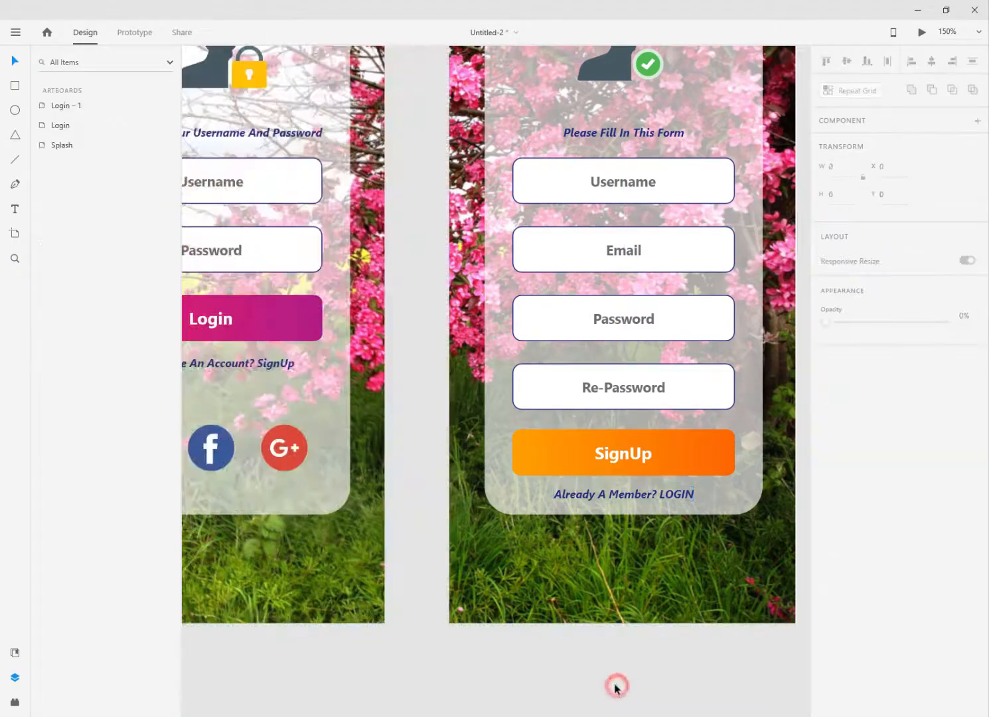
# Step: Preview the app design and view the Splash and Login screens in the preview window
pyautogui.hotkey('ctrl', '0')
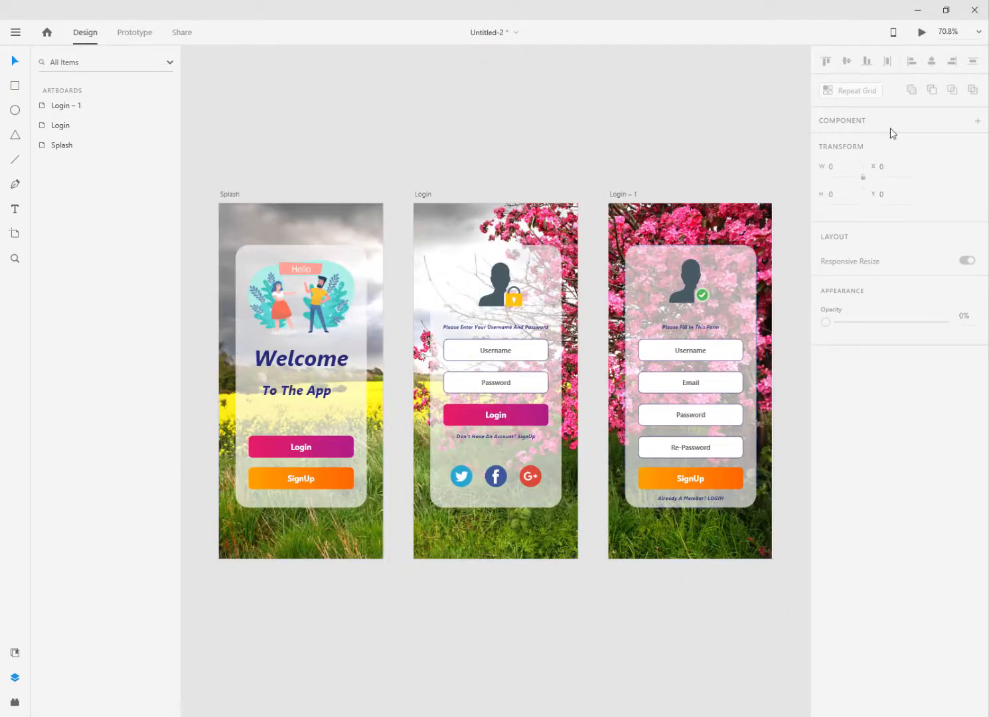
pyautogui.click(921, 32)
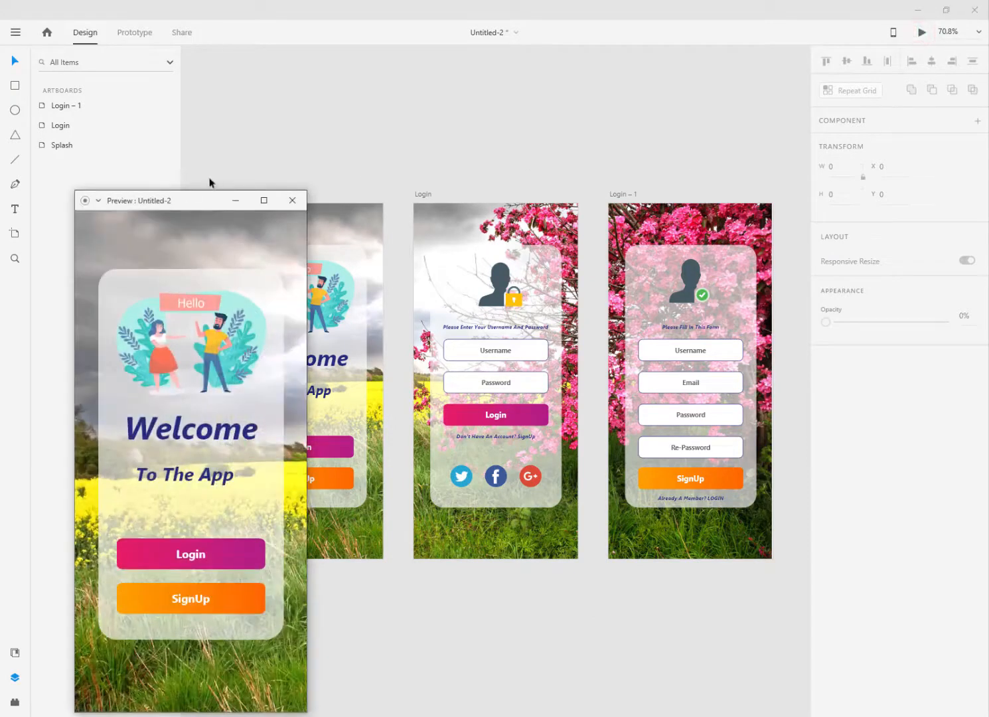
pyautogui.moveTo(189, 192); pyautogui.dragTo(282, 99)
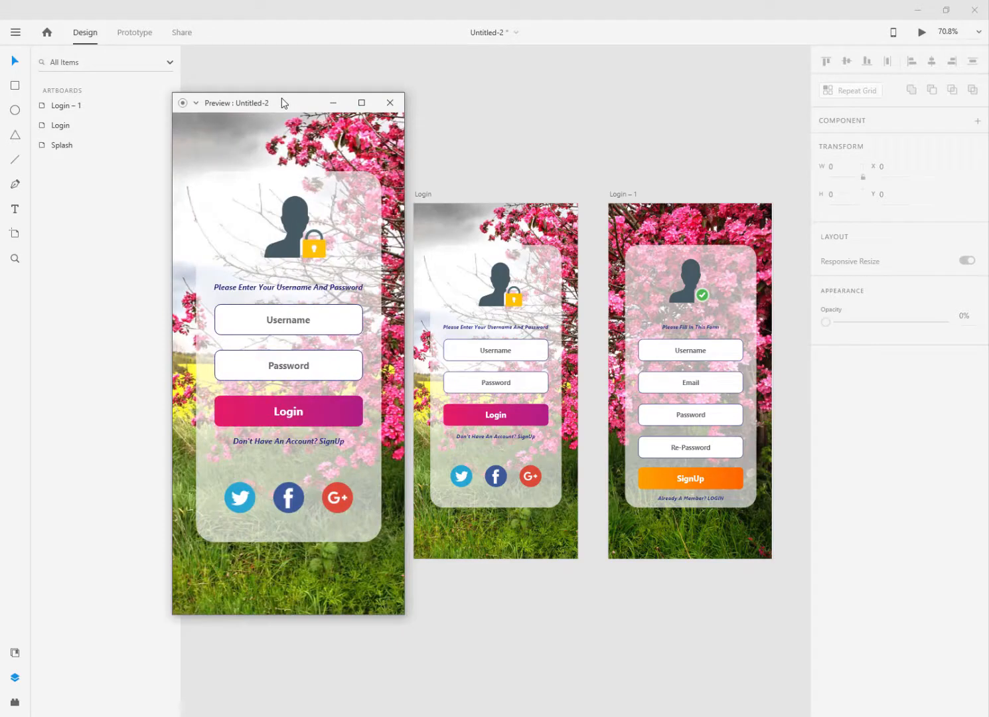
pyautogui.click(538, 617)
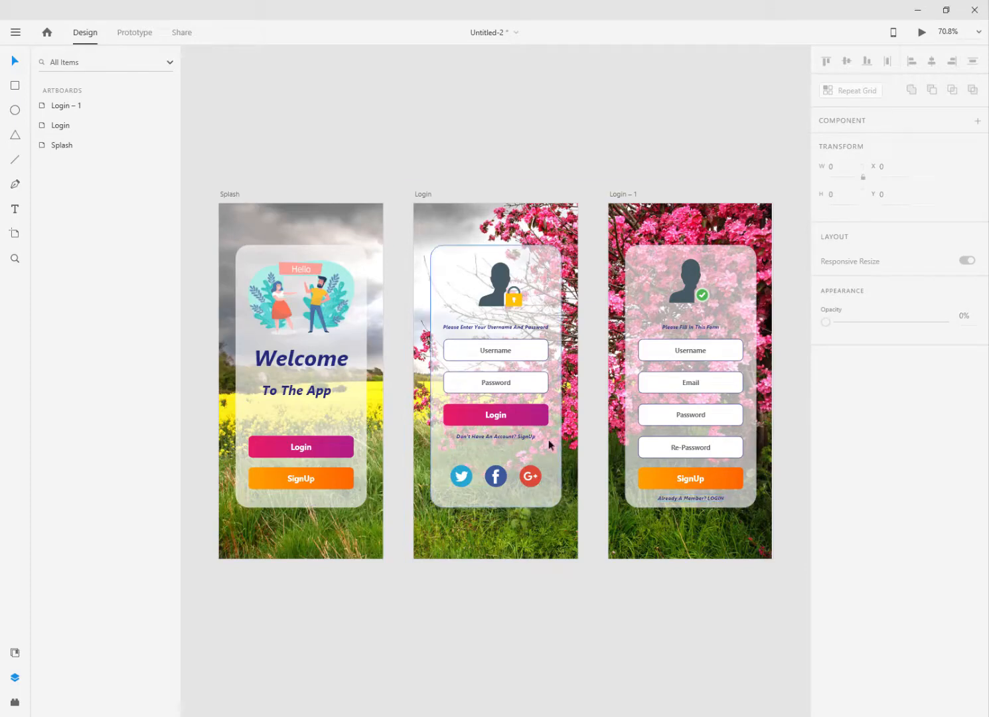
# Step: Change the word "SignUp" to capital letters in the "Don't Have An Account?" text on the Login artboard
pyautogui.click(529, 436)
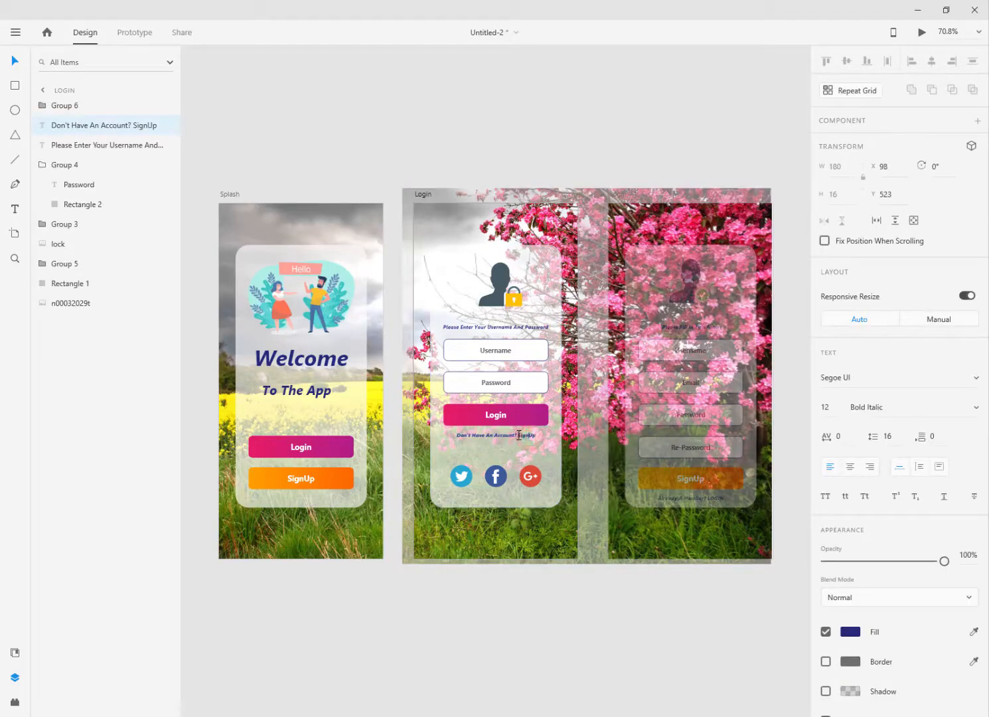
pyautogui.moveTo(518, 435); pyautogui.dragTo(537, 434)
pyautogui.click(538, 626)
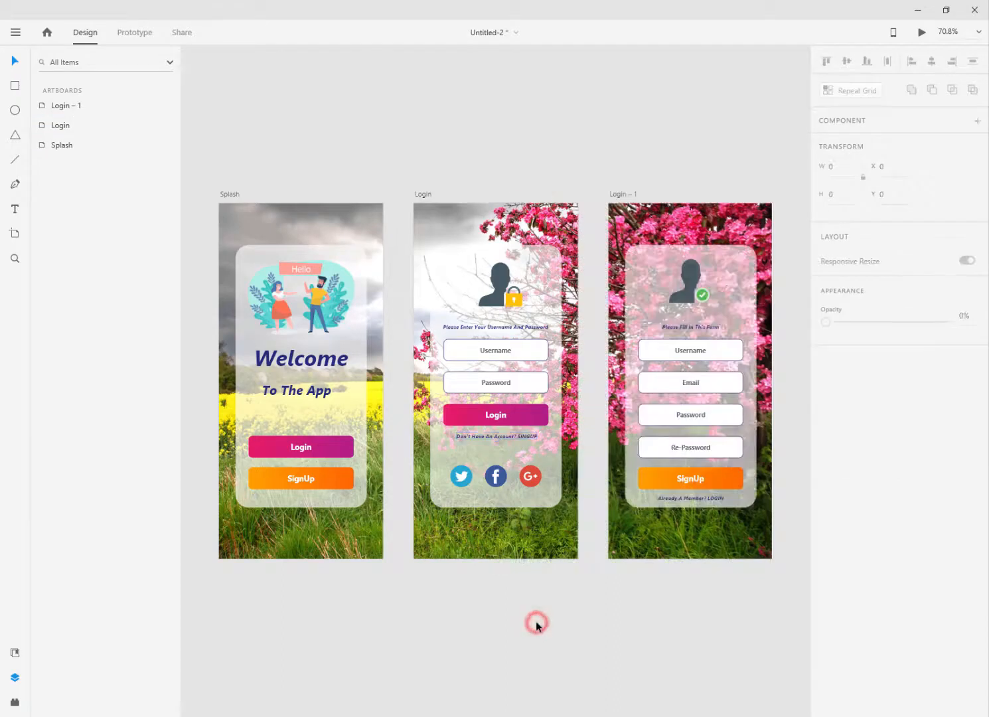